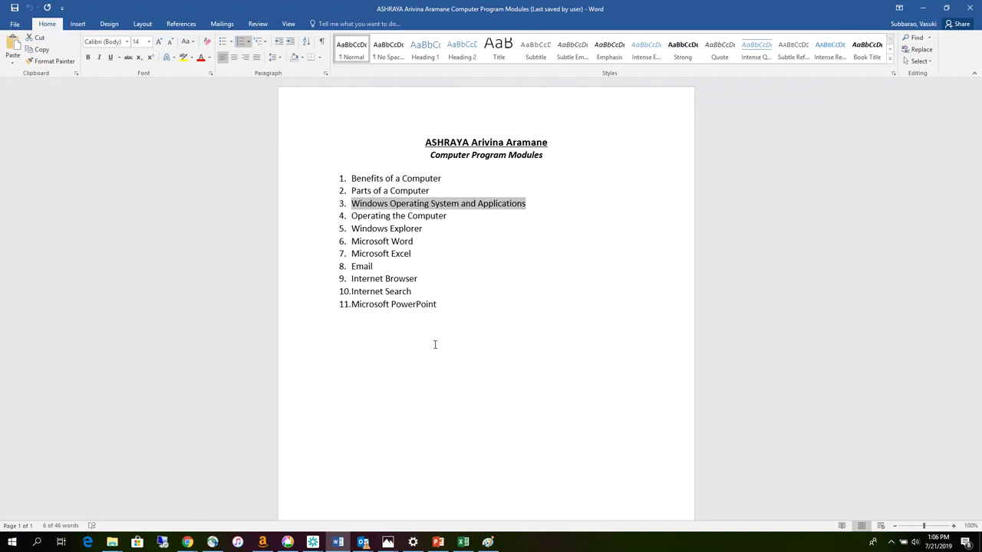
# - Select the Windows Explorer list item text, then minimise Word and the folder window
pyautogui.click(449, 217)
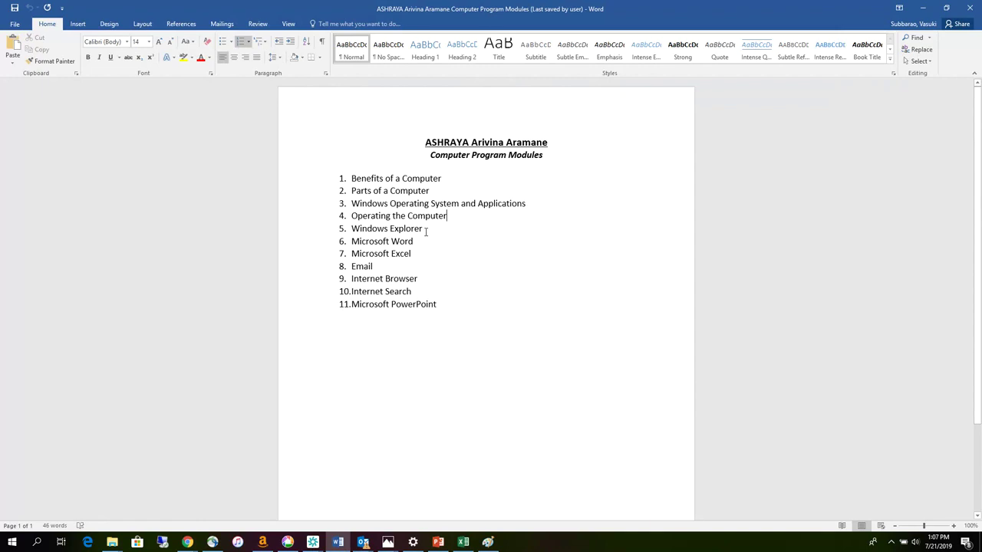
pyautogui.moveTo(425, 232); pyautogui.dragTo(352, 230)
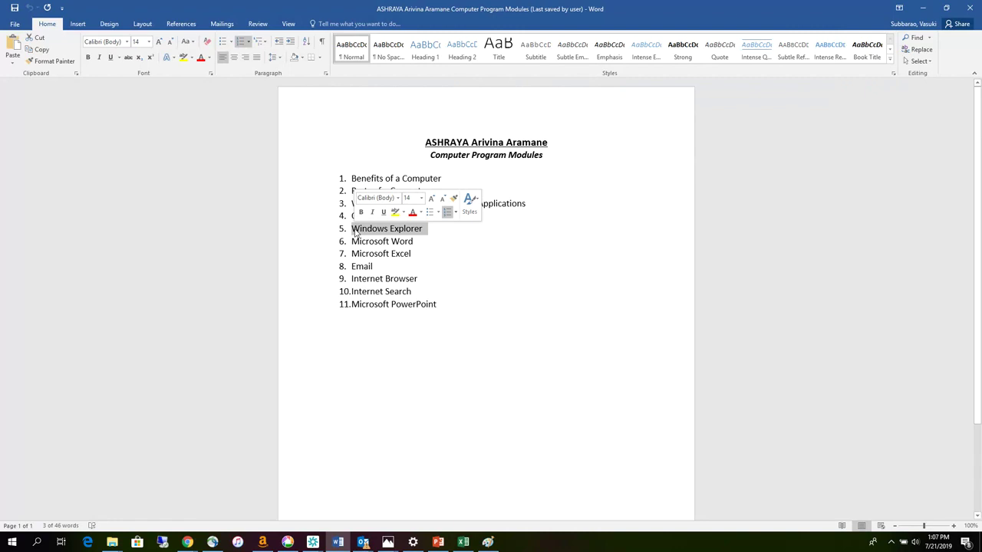
pyautogui.click(925, 13)
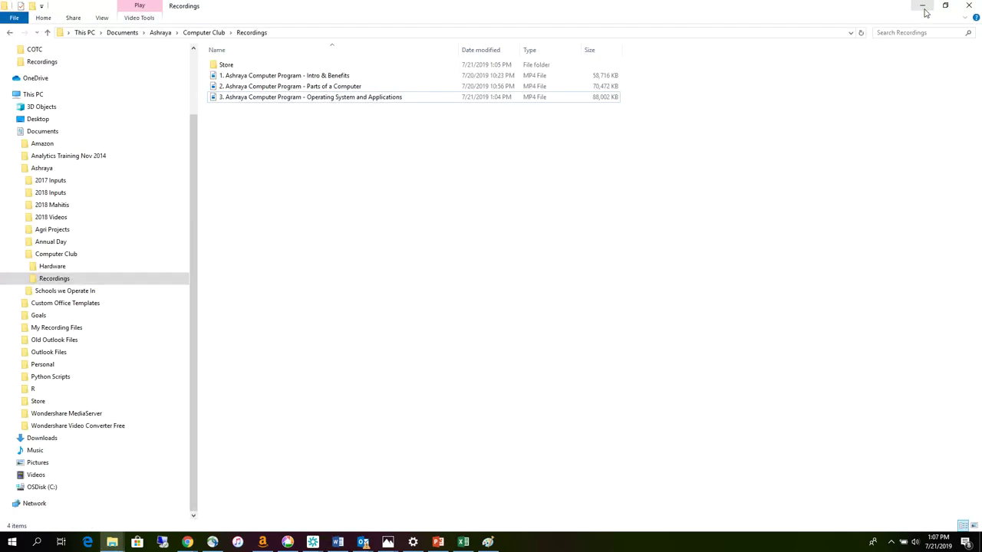
pyautogui.click(924, 10)
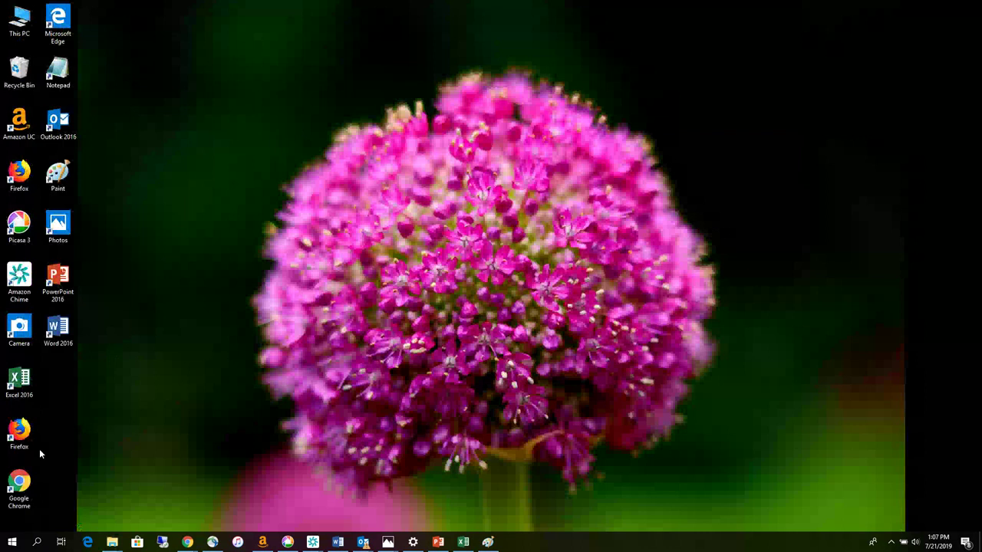
# - Drag File Explorer from the Start menu's Windows System group onto the desktop as a shortcut
pyautogui.click(12, 542)
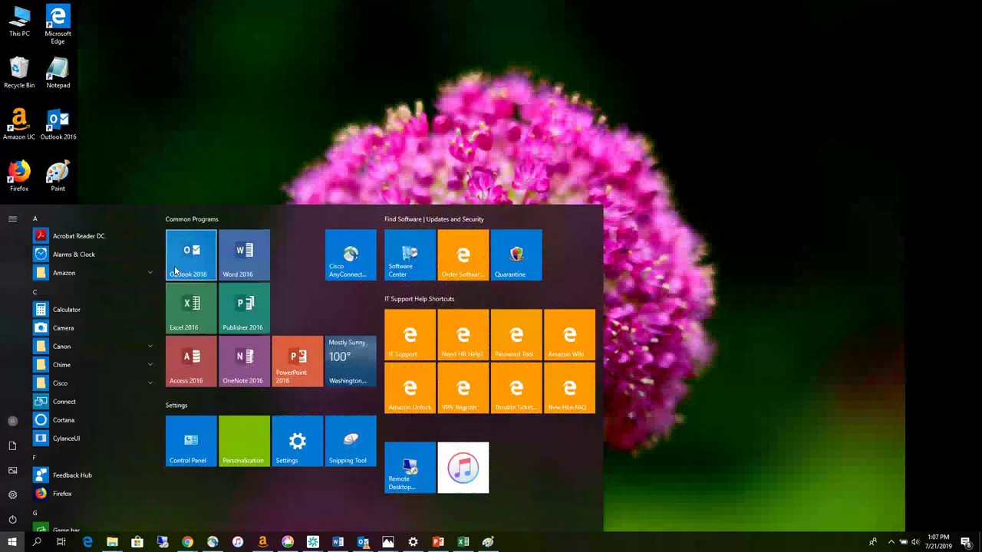
pyautogui.scroll(-10, 150, 371)
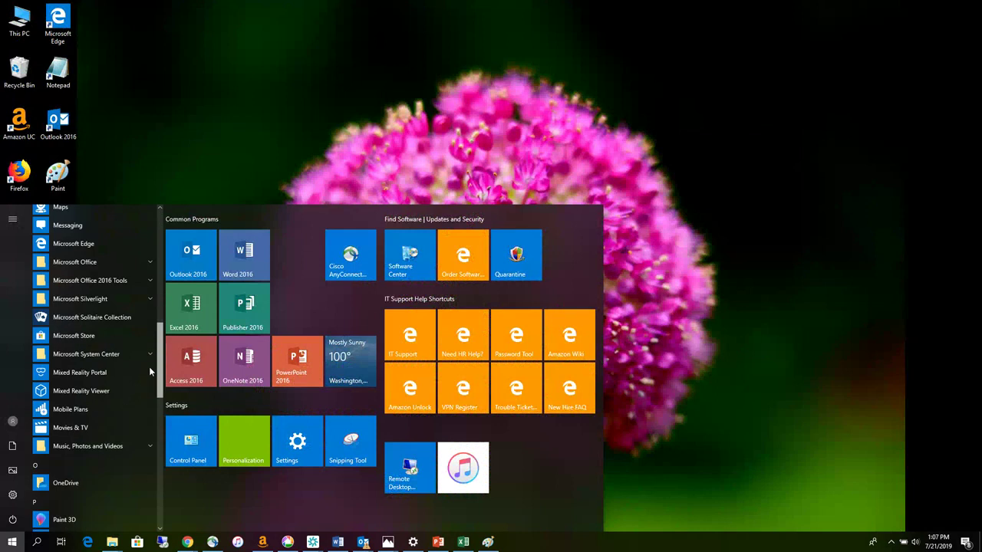
pyautogui.scroll(-7, 148, 366)
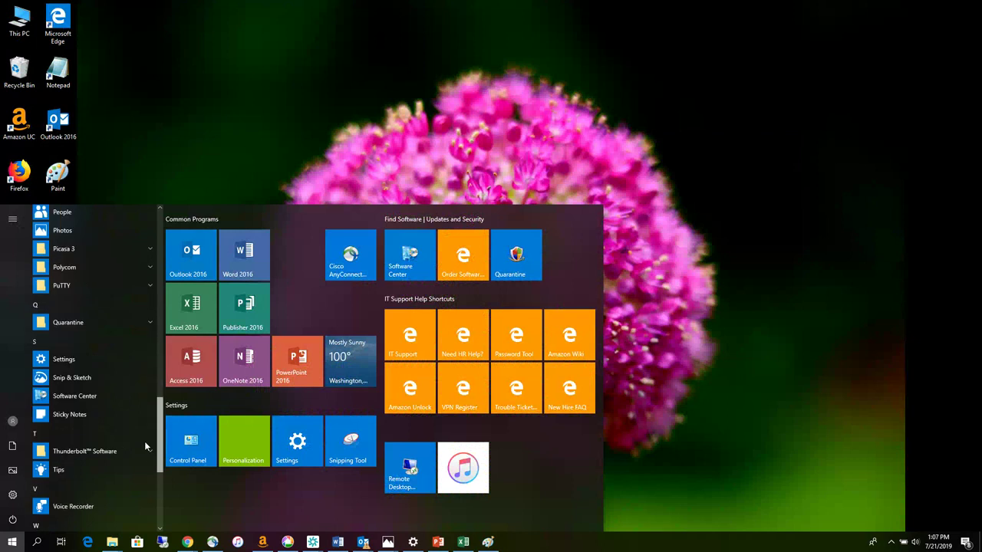
pyautogui.click(99, 392)
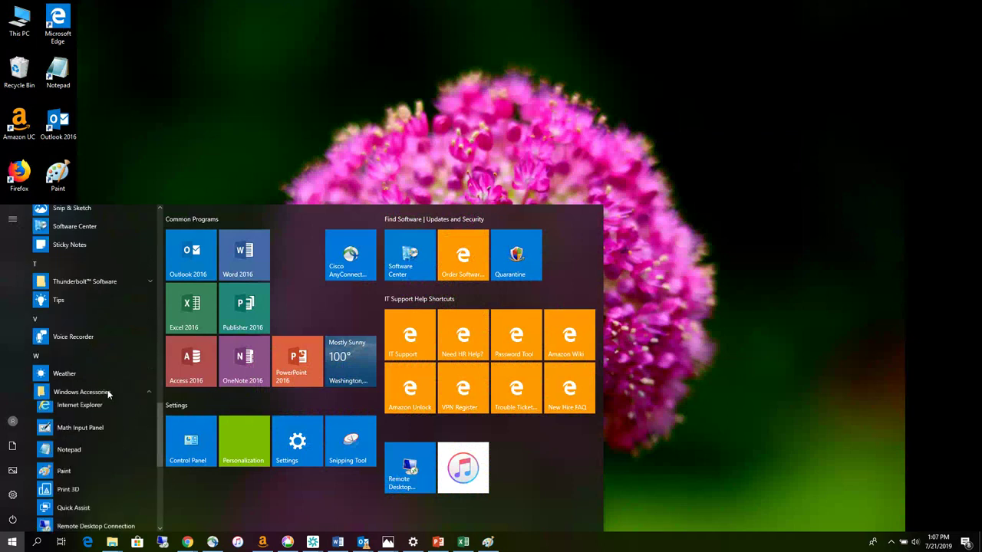
pyautogui.scroll(-1, 112, 439)
pyautogui.scroll(-5, 112, 439)
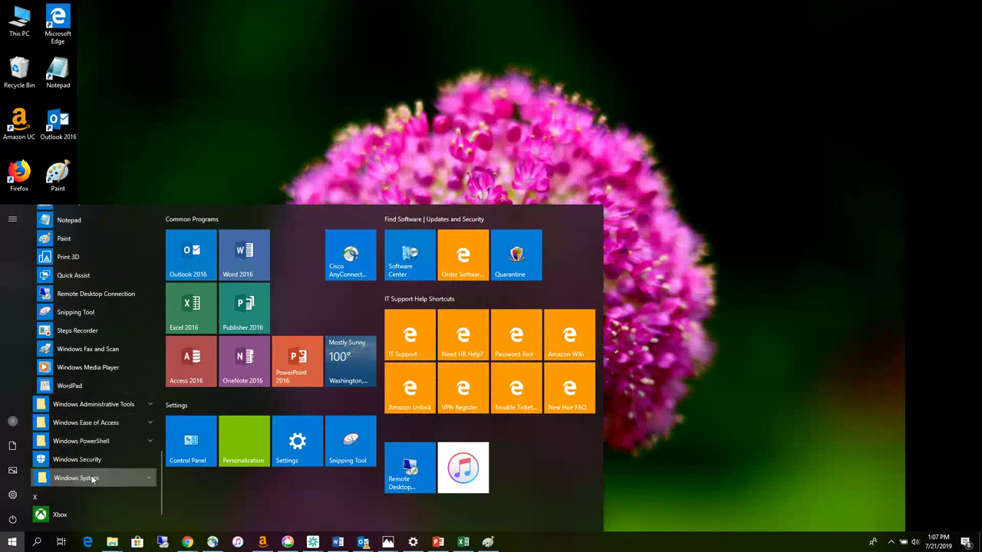
pyautogui.click(90, 475)
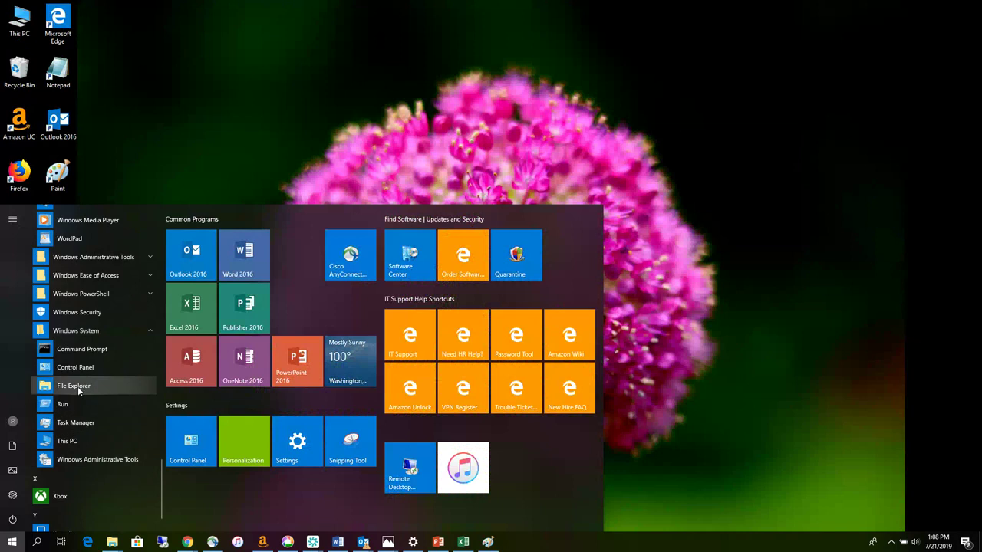
pyautogui.moveTo(79, 391); pyautogui.dragTo(157, 123)
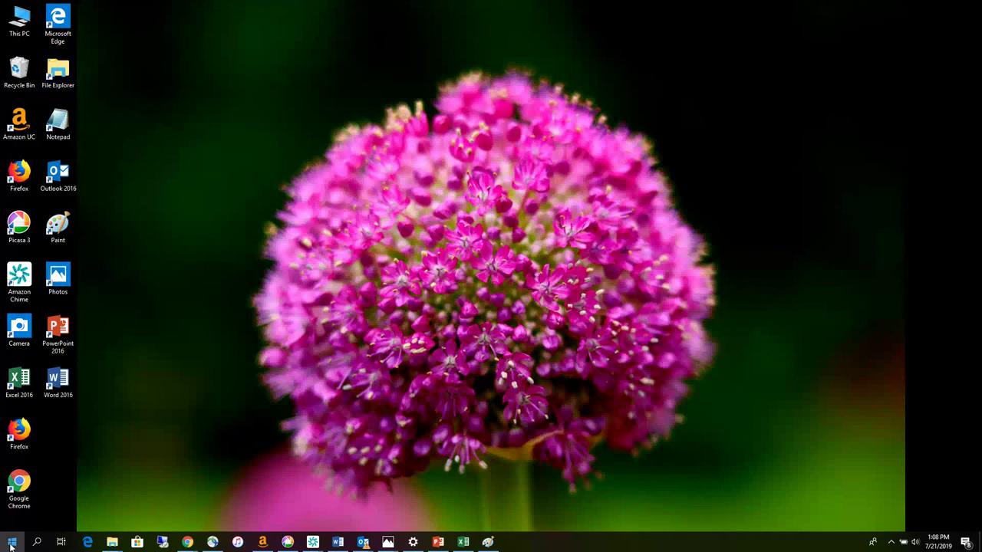
pyautogui.press('super')
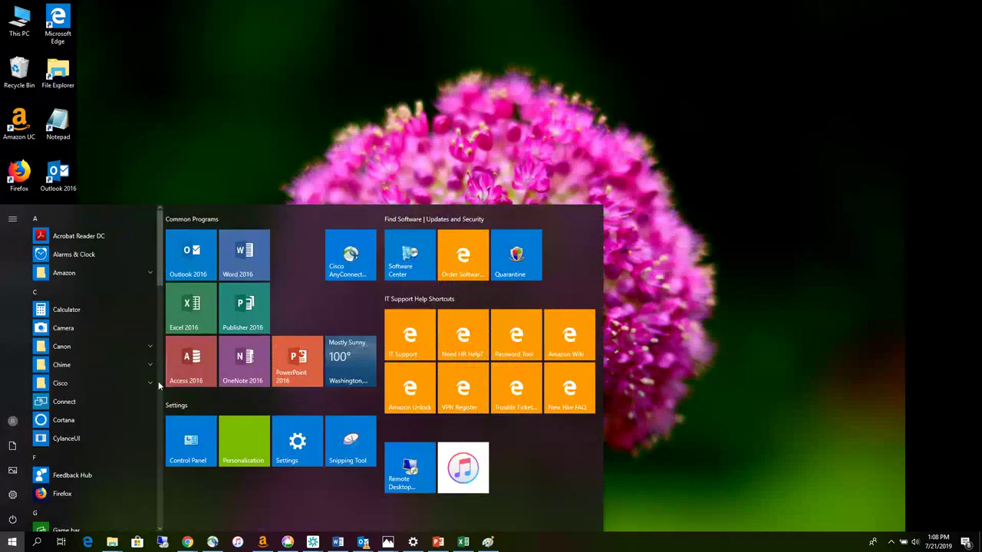
pyautogui.moveTo(160, 270); pyautogui.dragTo(154, 509)
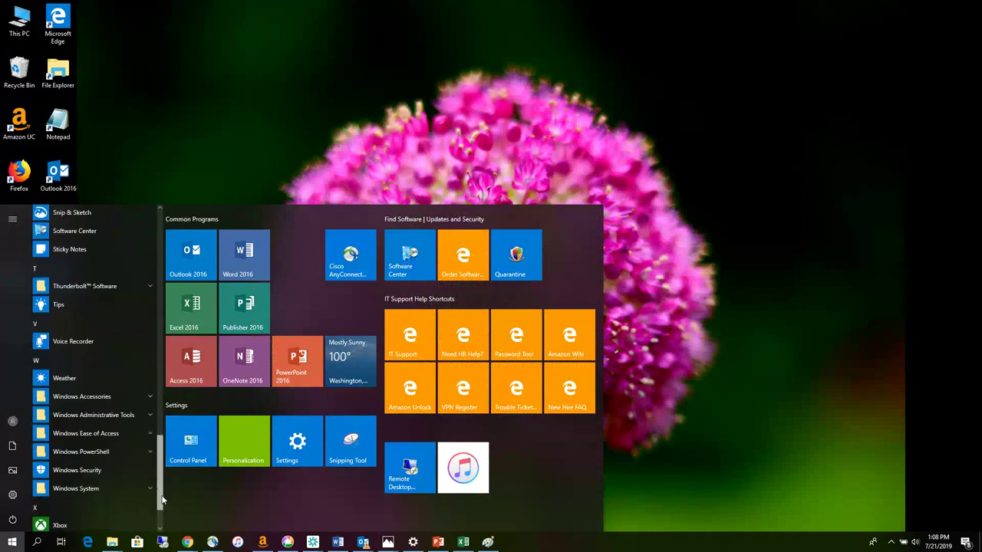
pyautogui.click(107, 489)
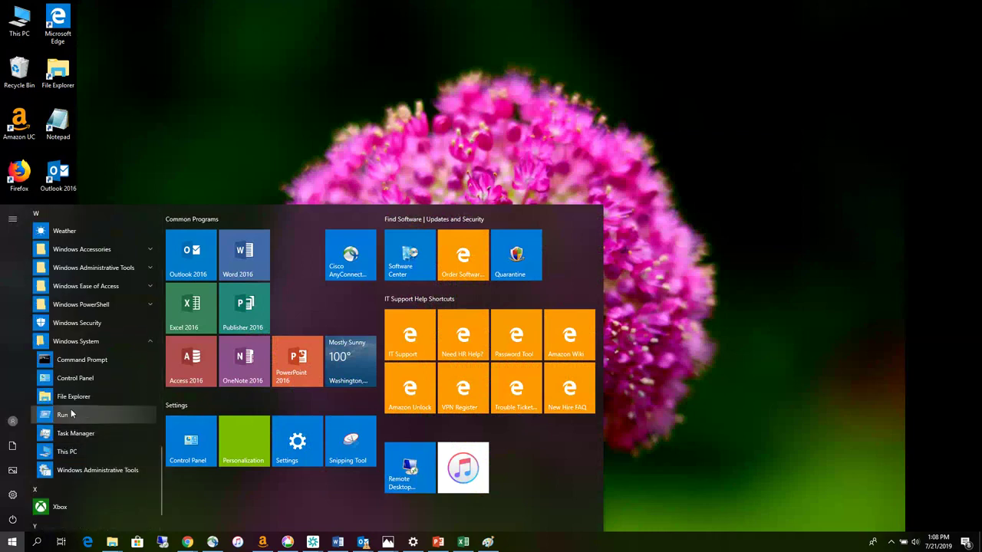
pyautogui.click(118, 148)
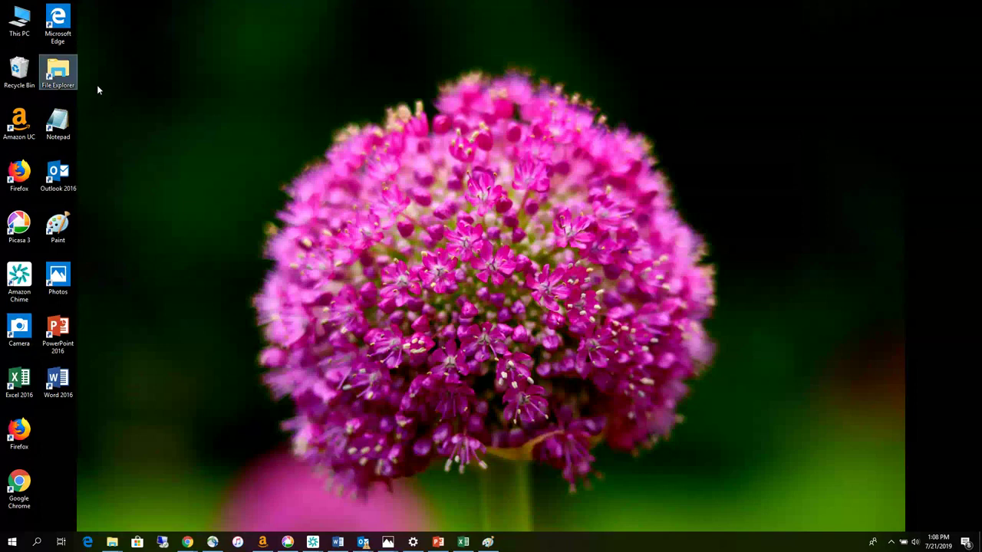
# - Launch File Explorer maximised, then expand and collapse Documents > Ashraya > Computer Club in the tree
pyautogui.doubleClick(60, 73)
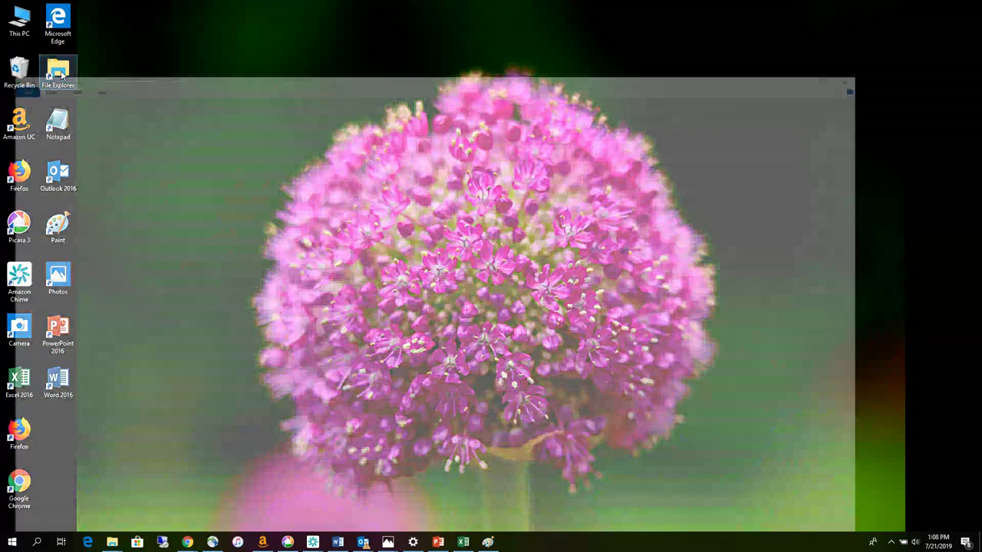
pyautogui.click(540, 36)
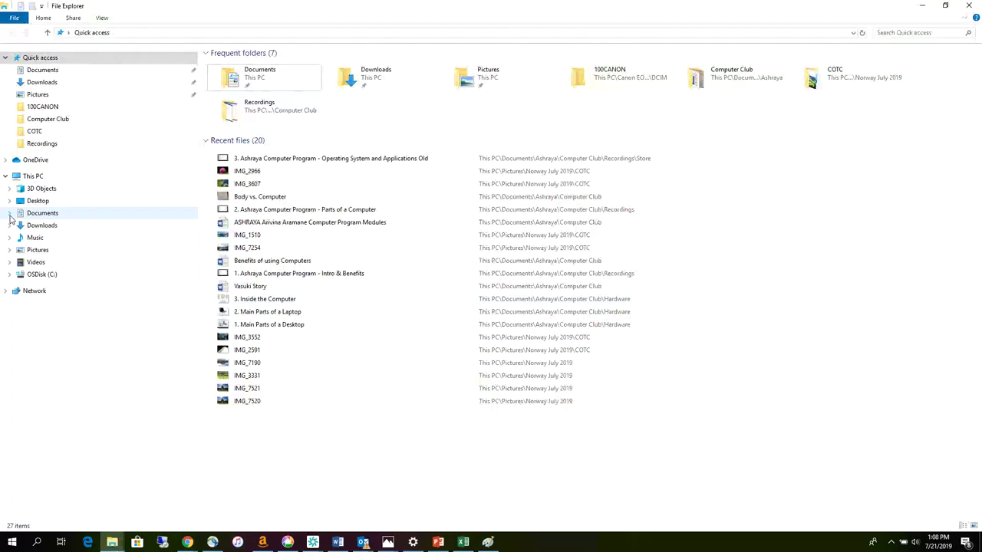
pyautogui.click(9, 215)
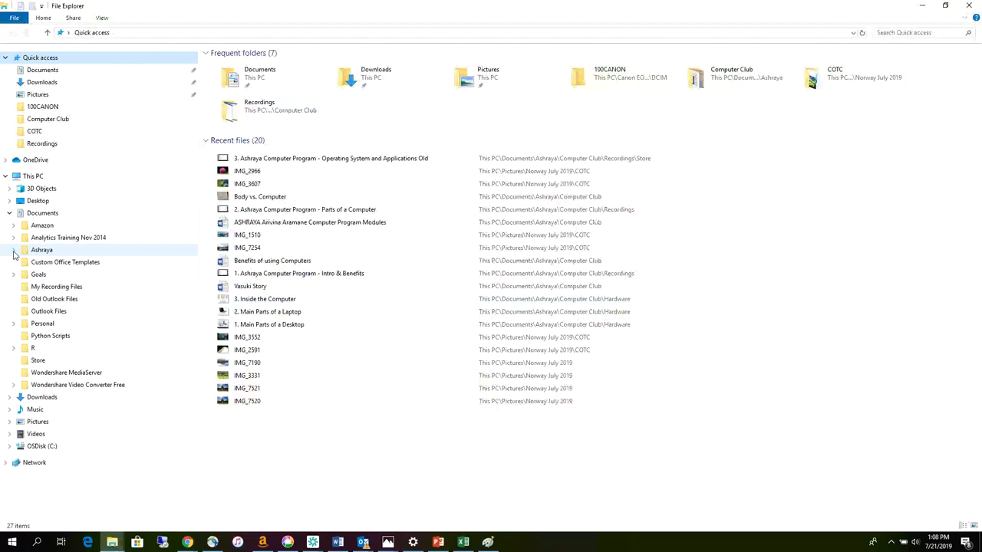
pyautogui.click(13, 251)
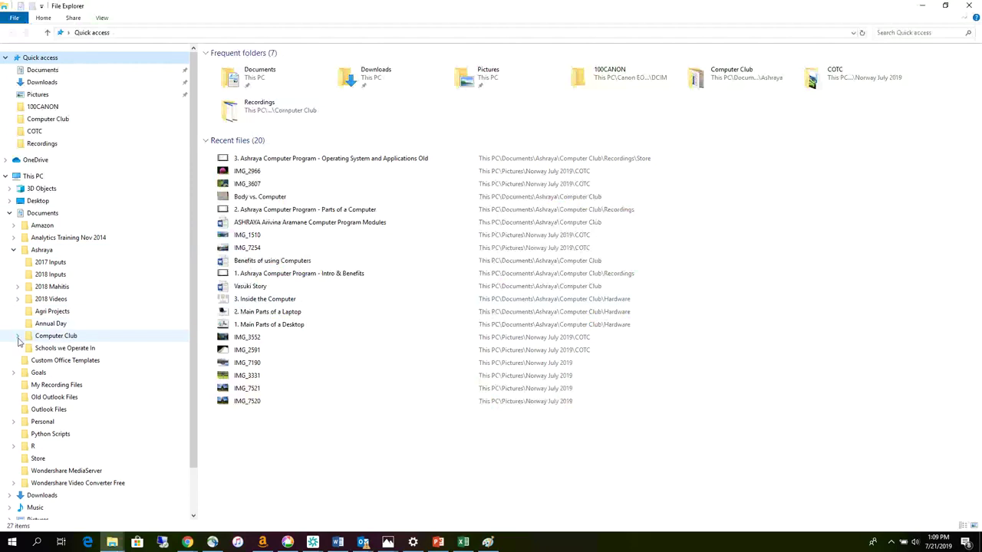
pyautogui.click(19, 338)
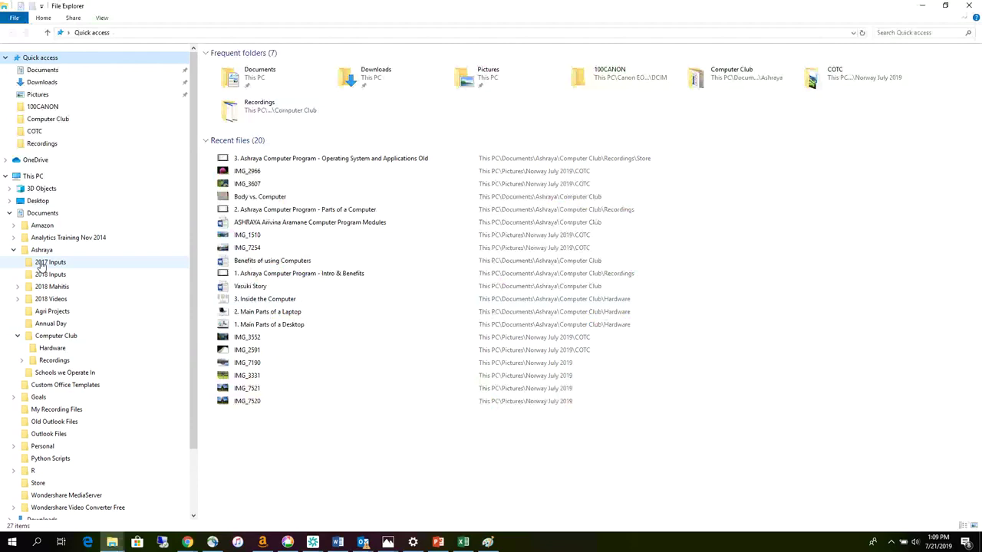
pyautogui.scroll(-1, 125, 322)
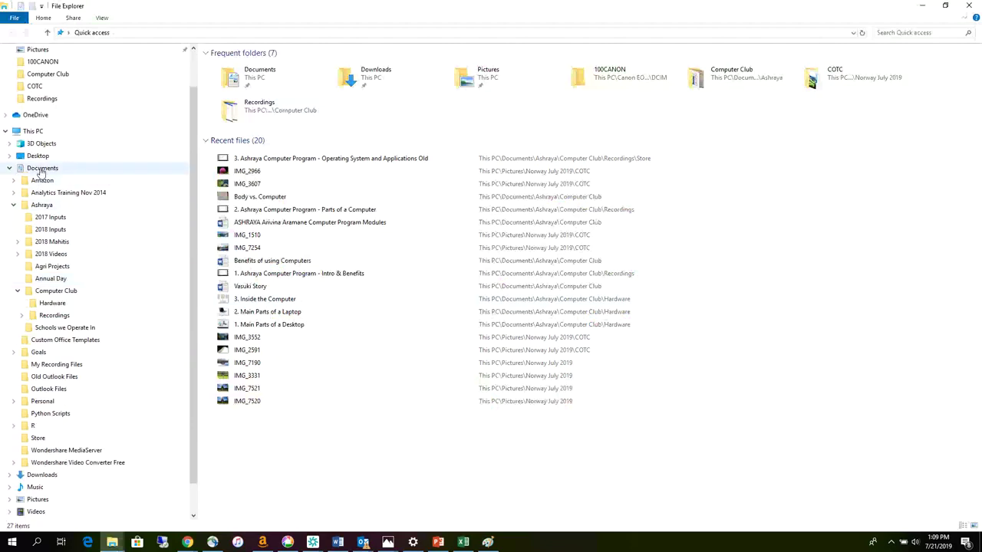
pyautogui.click(15, 206)
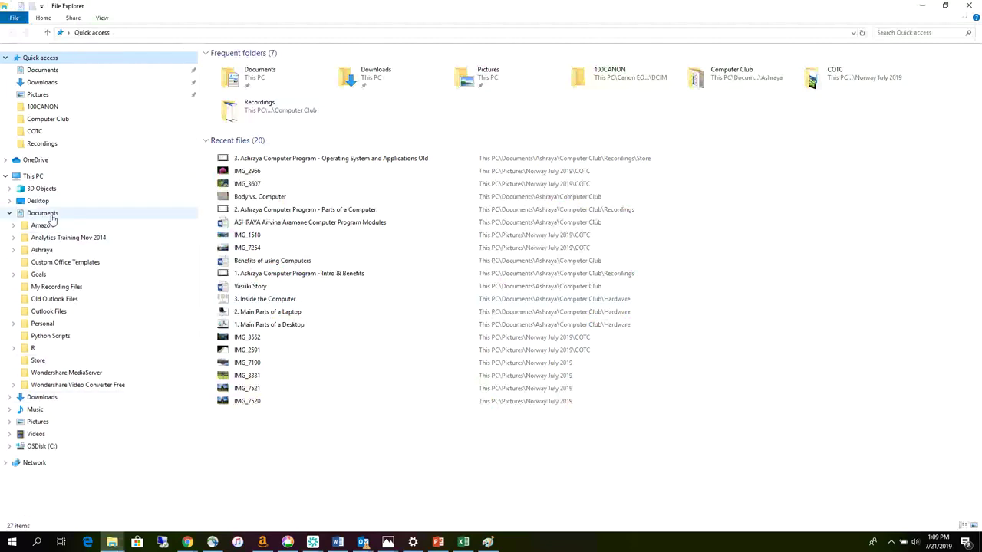
pyautogui.click(10, 215)
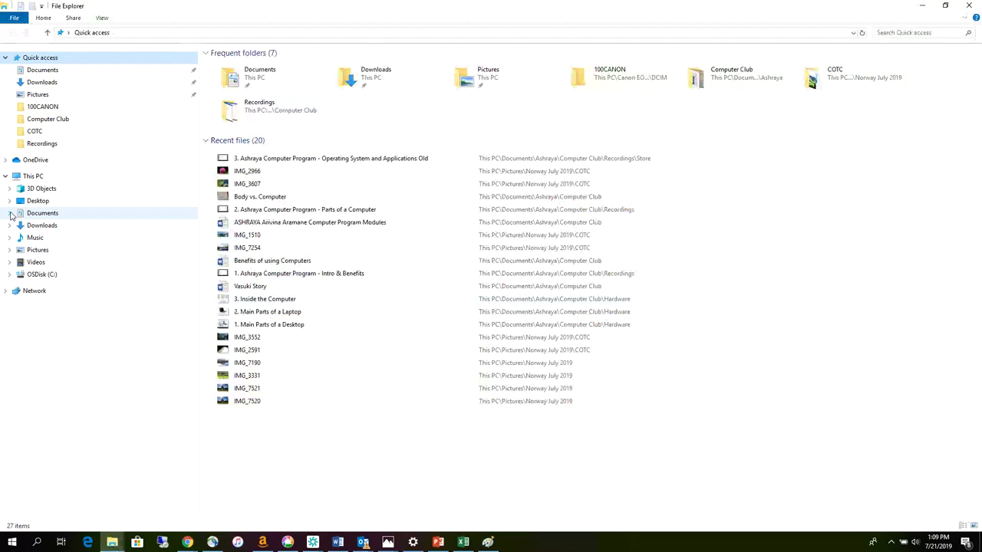
# - Open Pictures > India Feb 2019 > COTC and view photo IMG_1601 at full size
pyautogui.click(9, 251)
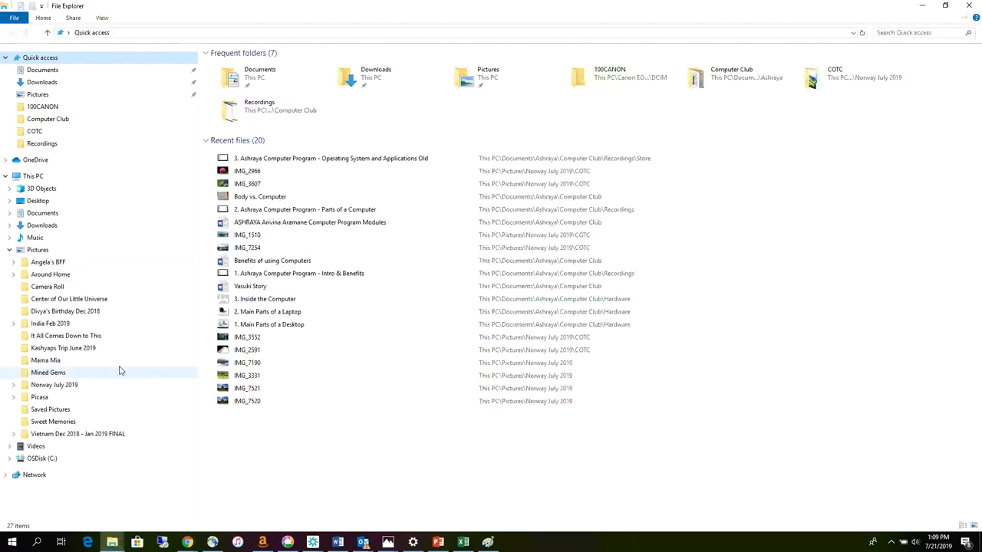
pyautogui.click(54, 325)
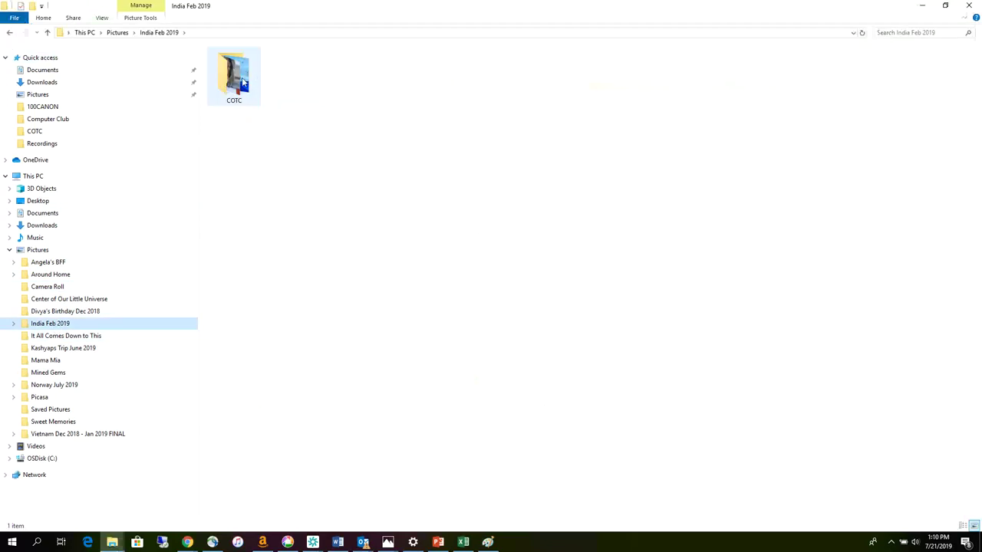
pyautogui.click(244, 83)
pyautogui.doubleClick(243, 83)
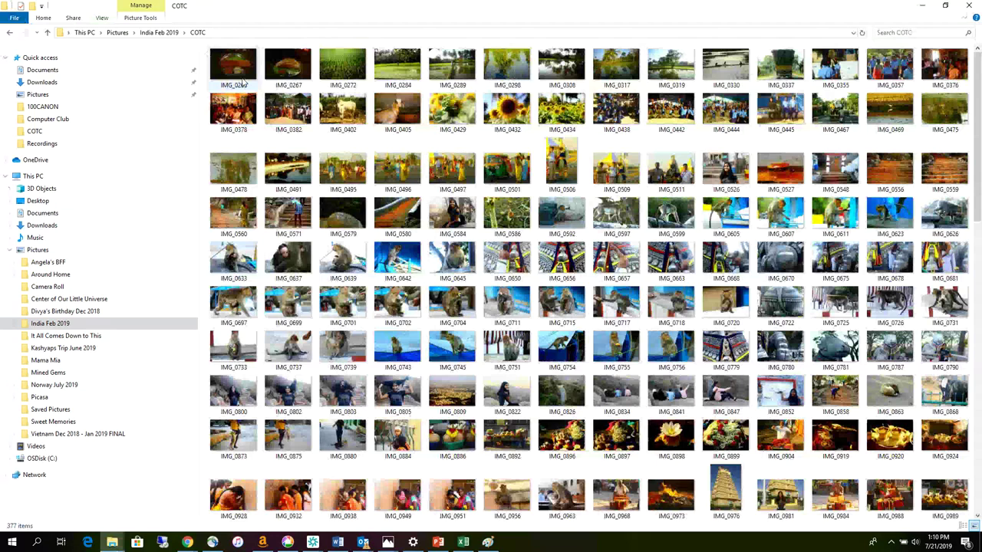
pyautogui.scroll(-10, 382, 222)
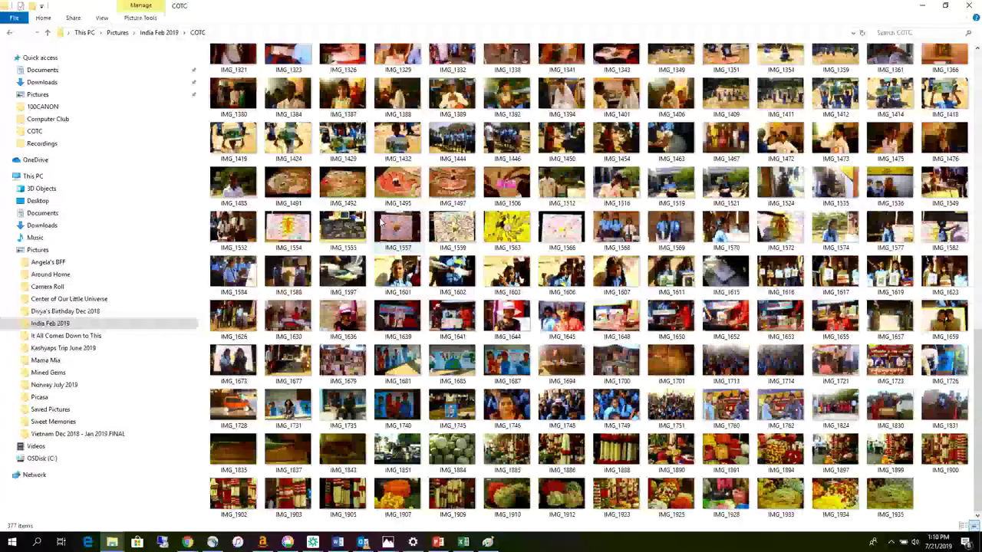
pyautogui.doubleClick(380, 221)
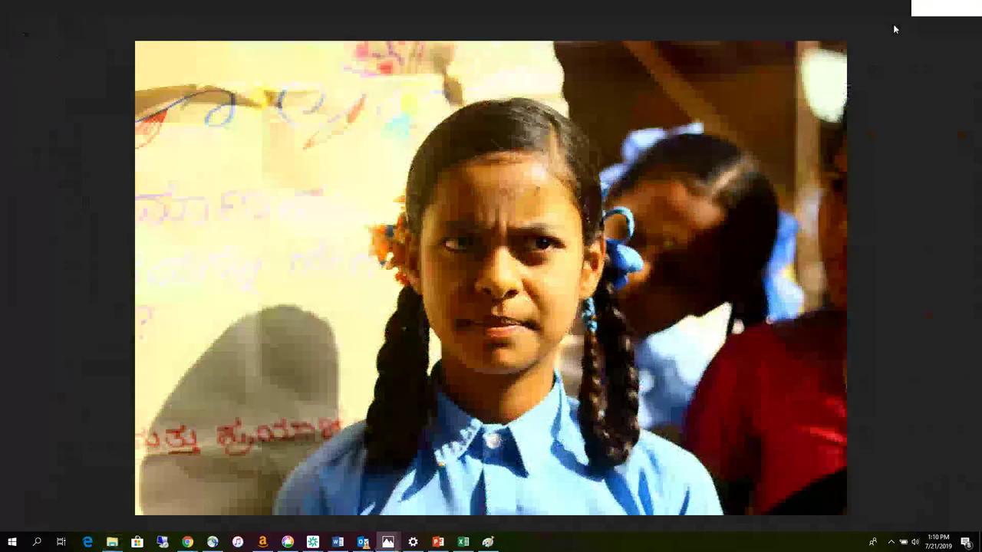
pyautogui.moveTo(871, 53)
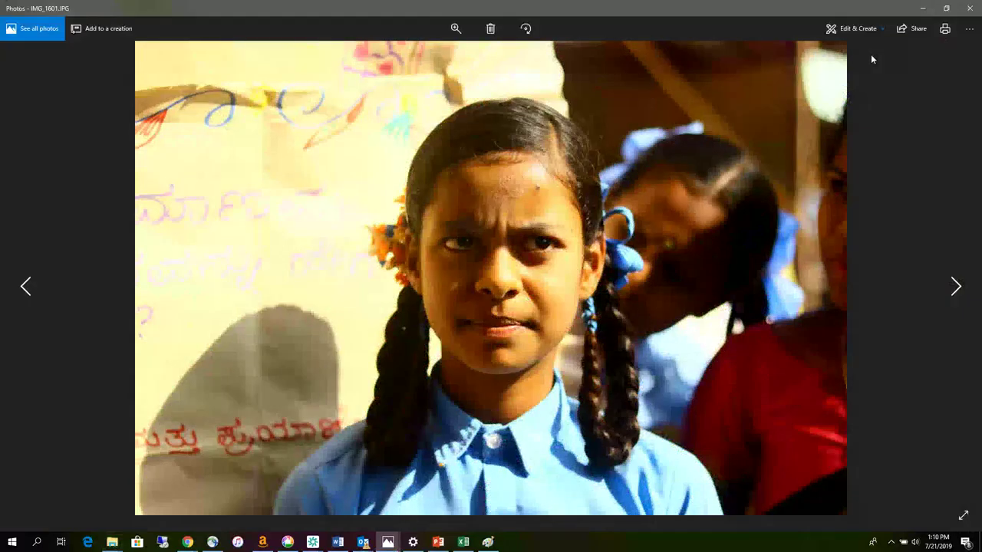
pyautogui.click(925, 9)
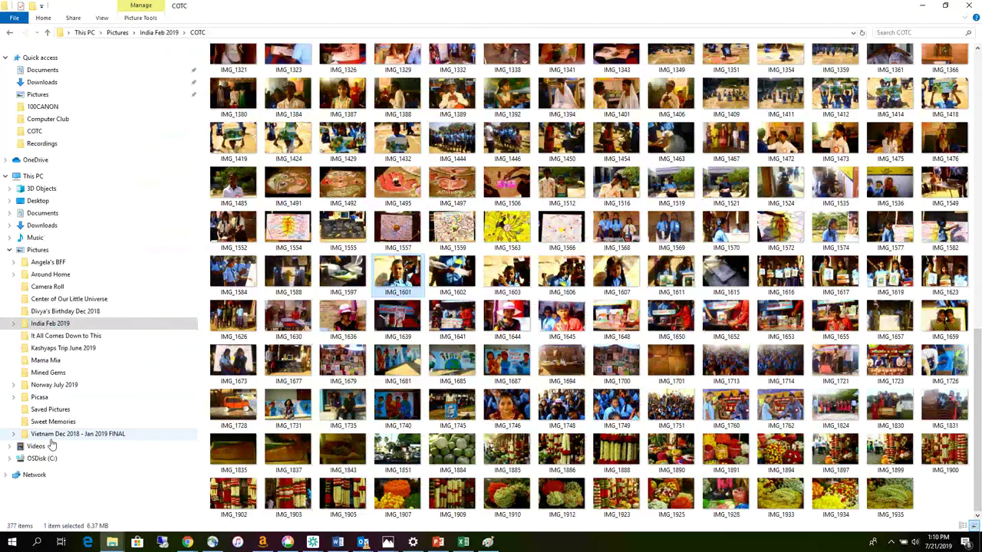
# - Browse the Center of Our Little Universe and Norway July 2019 picture folders, then open Music
pyautogui.click(61, 312)
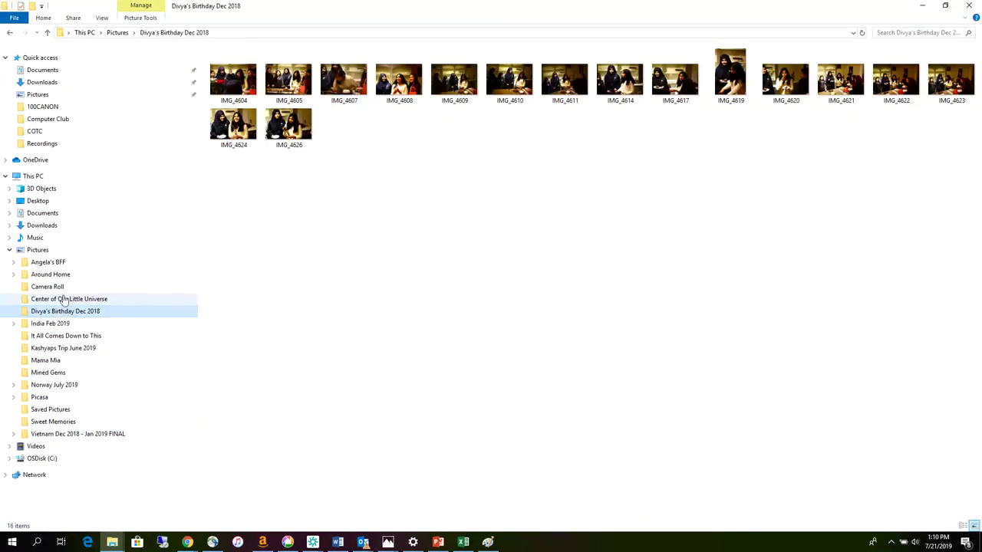
pyautogui.click(65, 300)
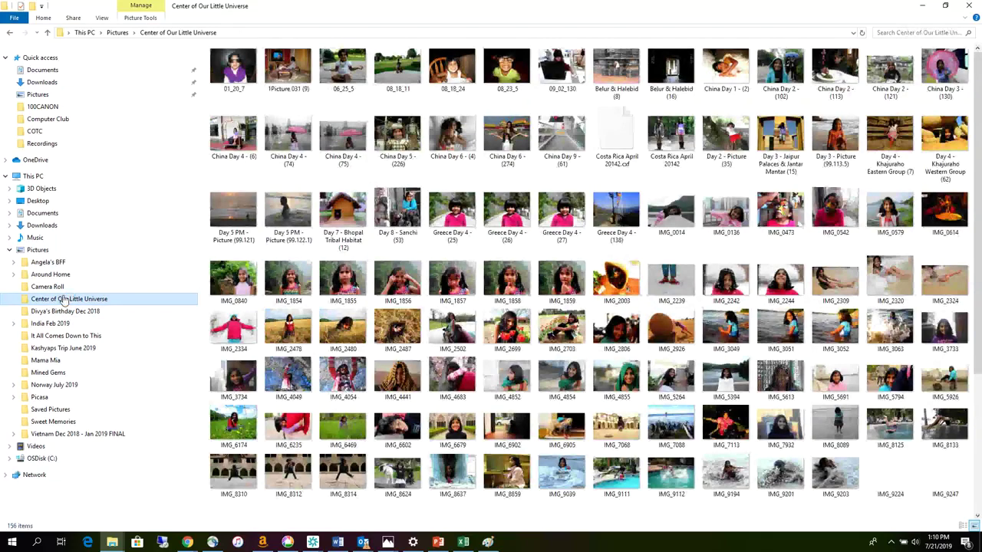
pyautogui.scroll(-5, 485, 329)
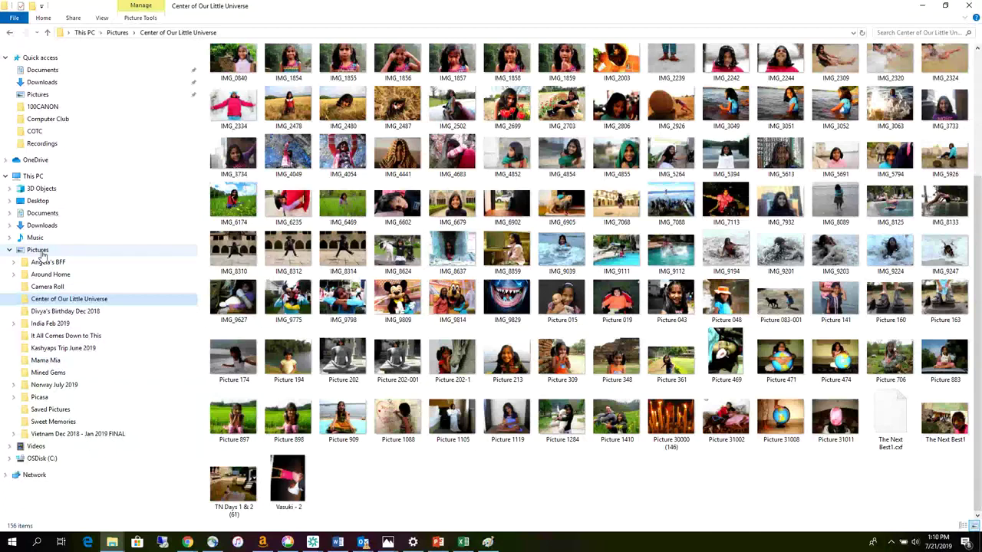
pyautogui.click(44, 389)
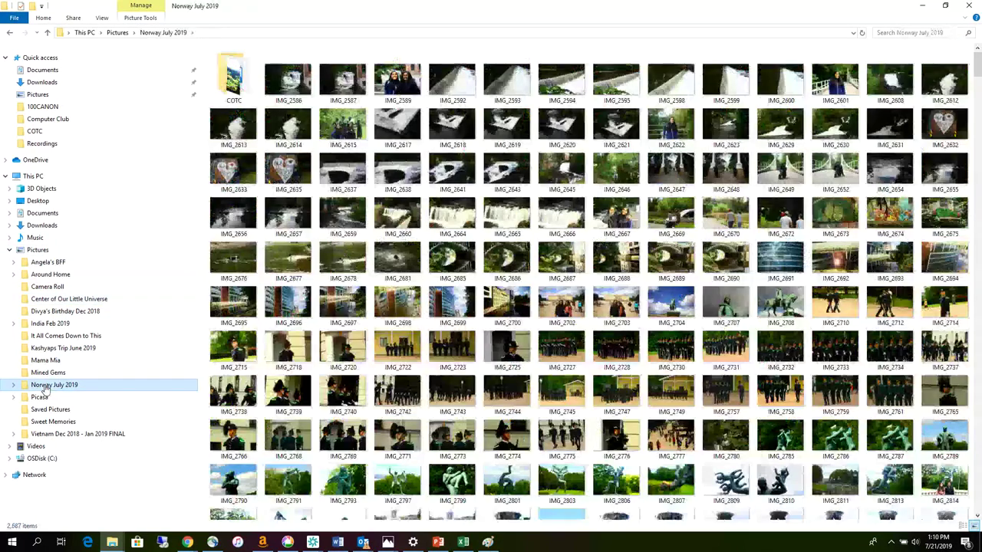
pyautogui.click(35, 237)
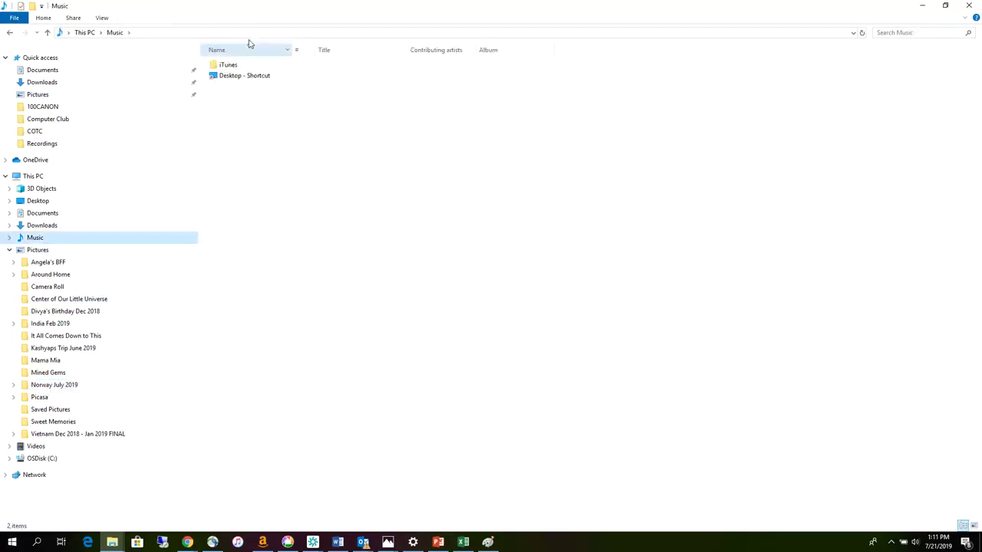
# - Navigate through iTunes > iTunes Media > Music to the Roshan artist folder
pyautogui.doubleClick(233, 66)
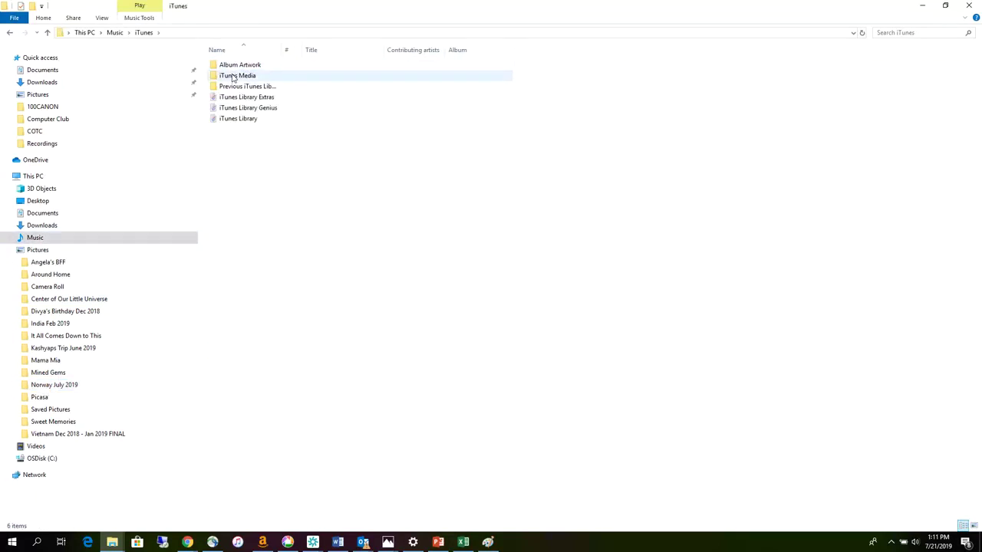
pyautogui.doubleClick(232, 76)
pyautogui.doubleClick(228, 87)
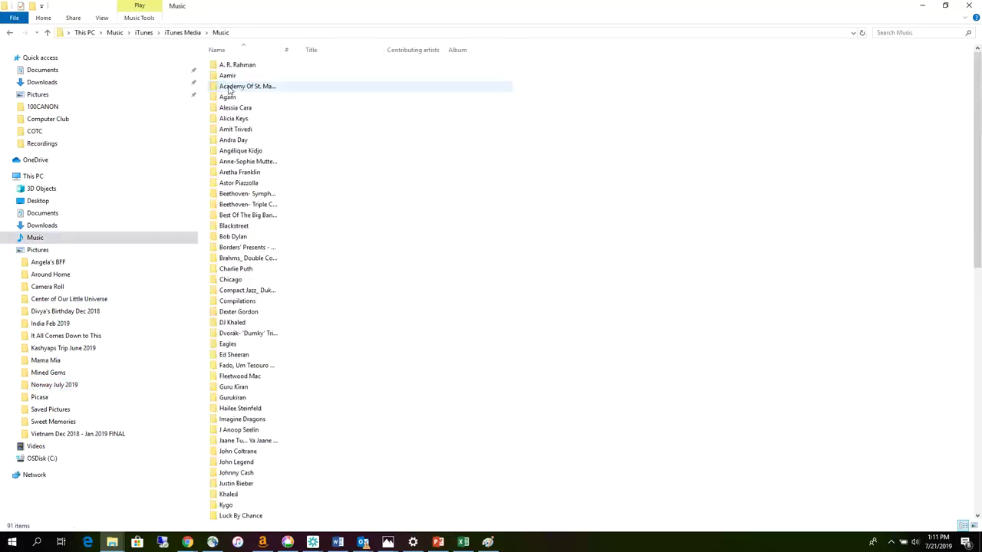
pyautogui.scroll(-2, 253, 326)
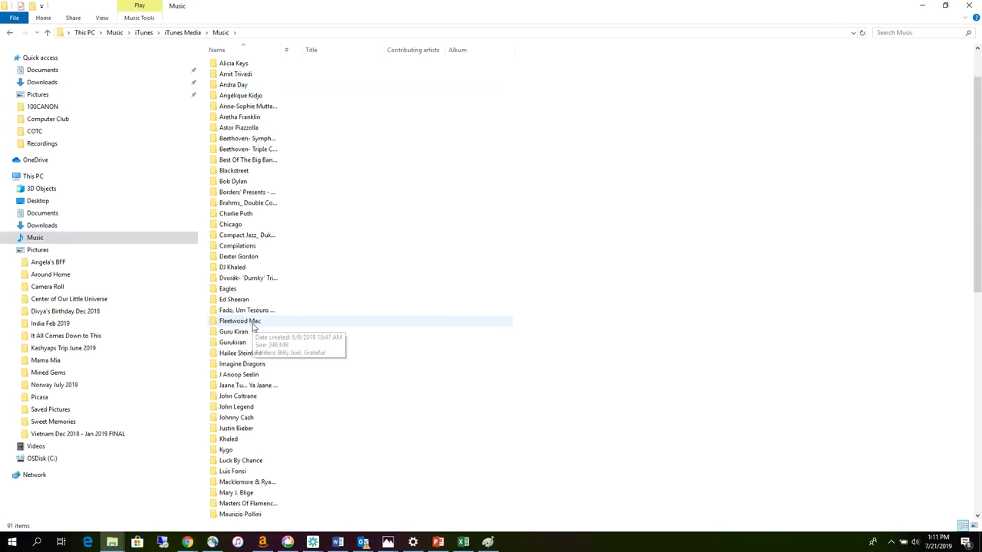
pyautogui.scroll(-3, 234, 335)
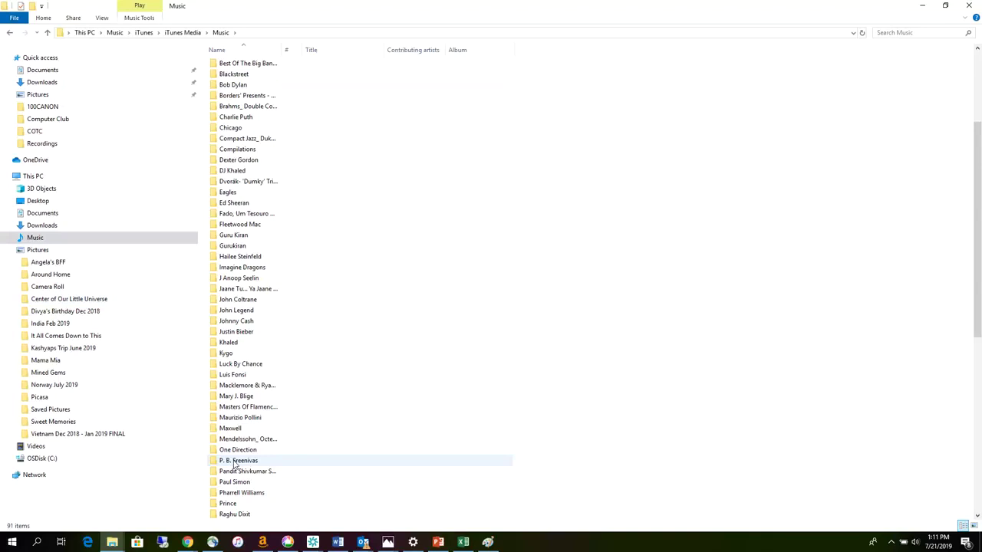
pyautogui.scroll(-3, 233, 462)
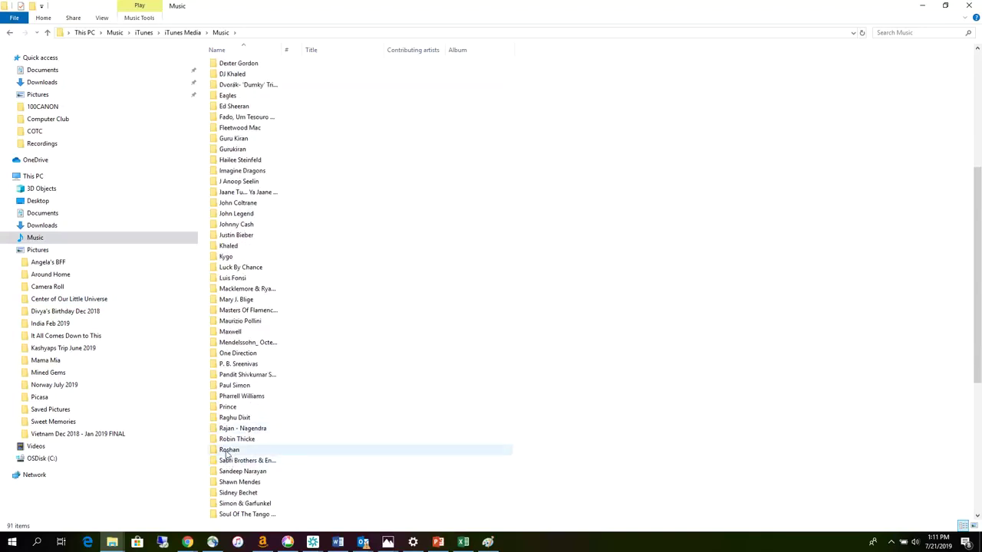
pyautogui.doubleClick(229, 450)
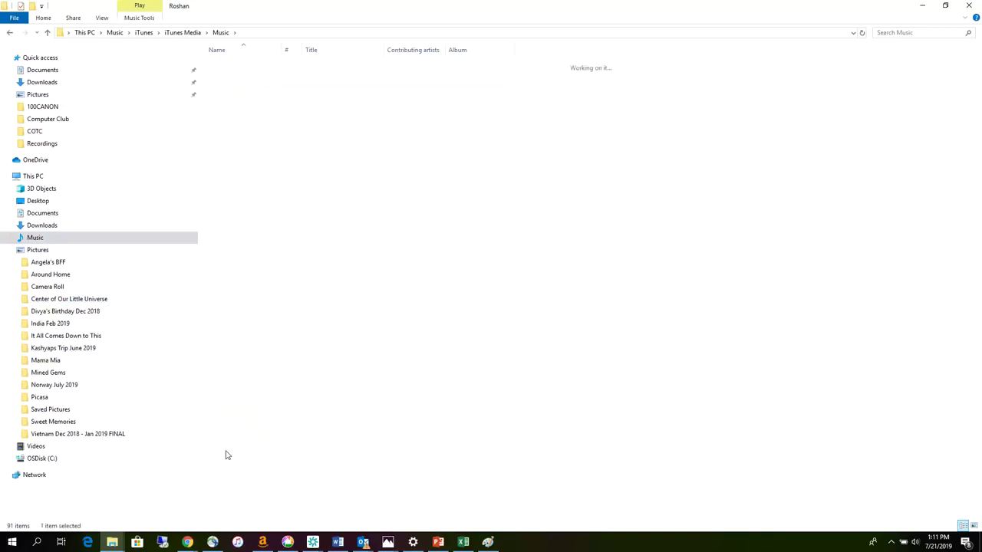
# - Open The Golden Collection Roshan Disc 1, widen the Name column, and go to Documents
pyautogui.click(243, 66)
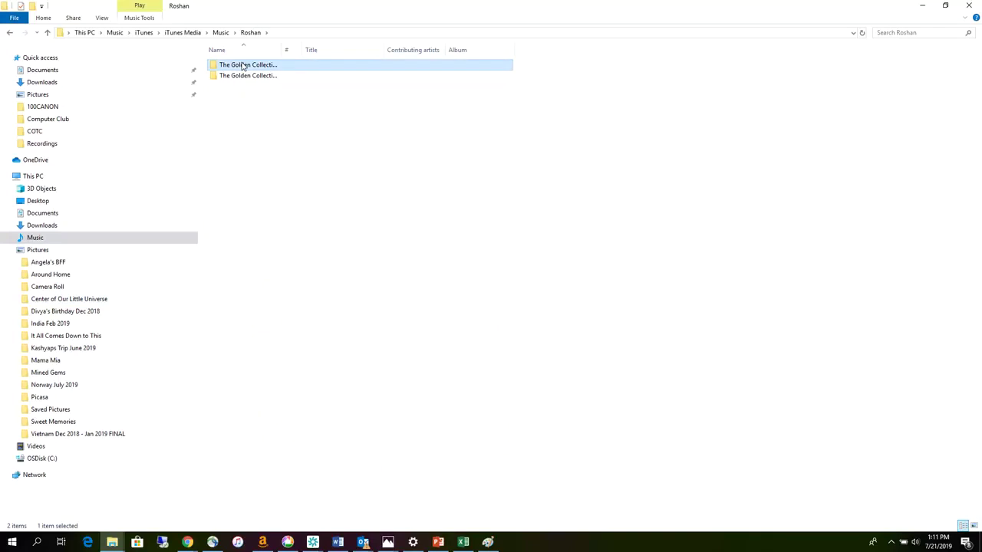
pyautogui.doubleClick(243, 66)
pyautogui.moveTo(283, 48); pyautogui.dragTo(353, 48)
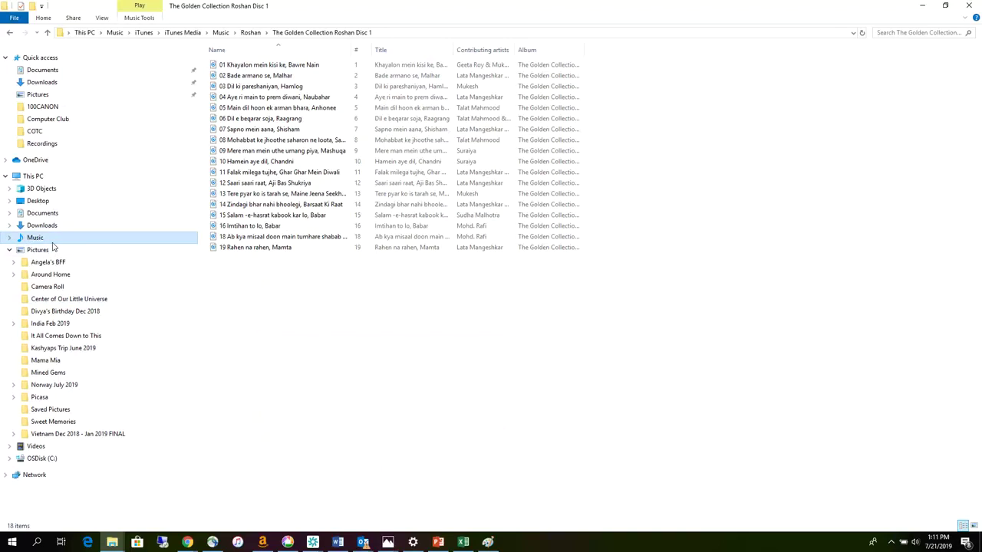
pyautogui.click(34, 214)
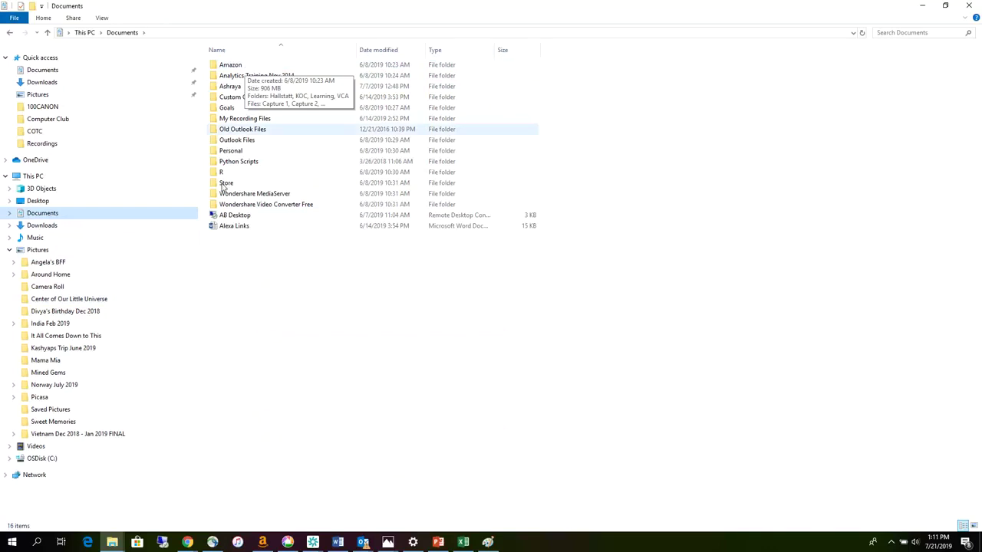
# - Create a new folder in Documents named 'Ashraya Computer Club', replacing the typed 'Schools'
pyautogui.rightClick(227, 256)
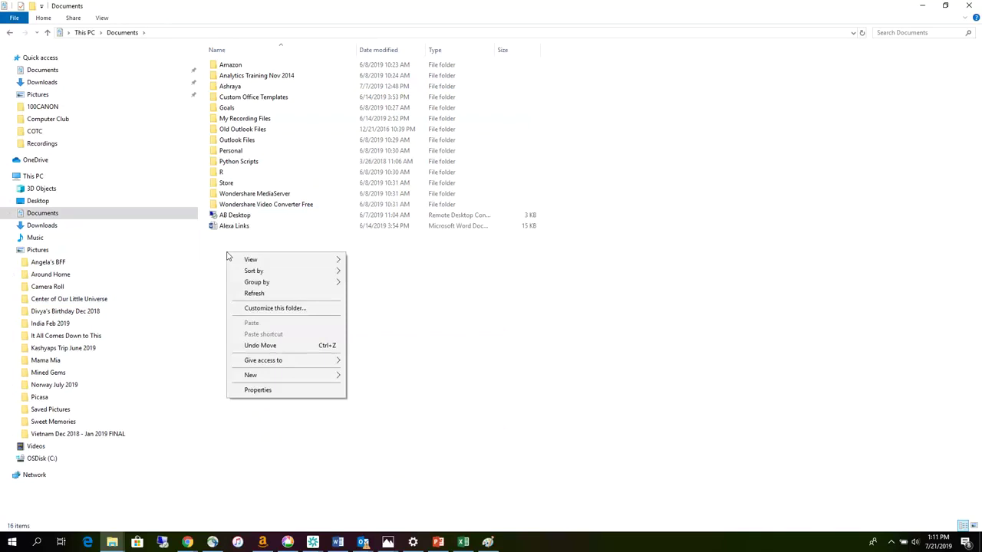
pyautogui.moveTo(322, 375)
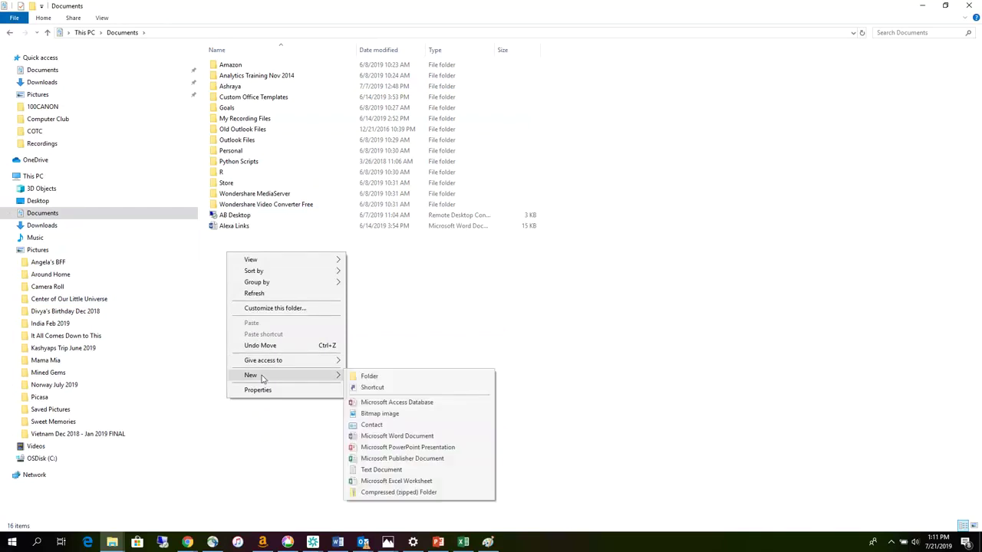
pyautogui.click(370, 327)
pyautogui.rightClick(245, 263)
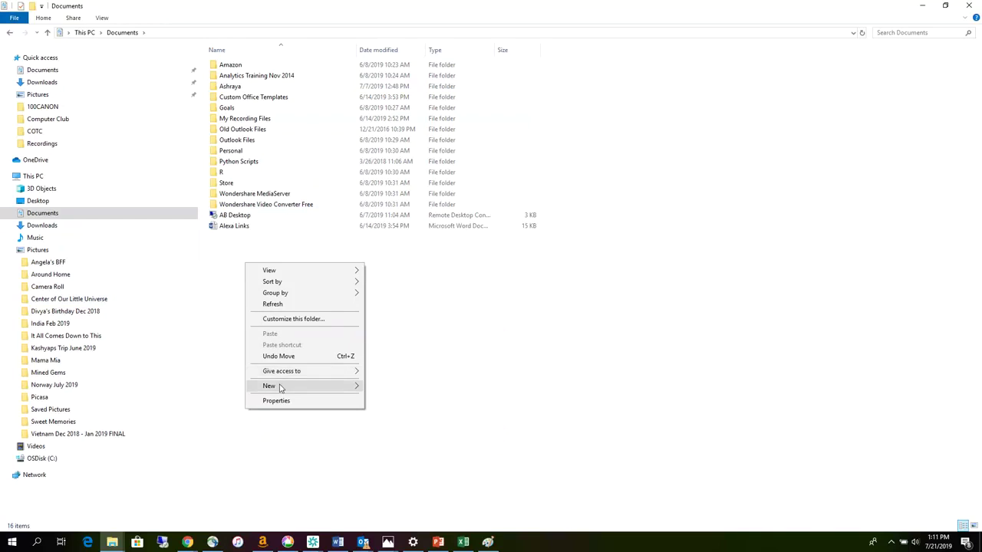
pyautogui.moveTo(280, 388)
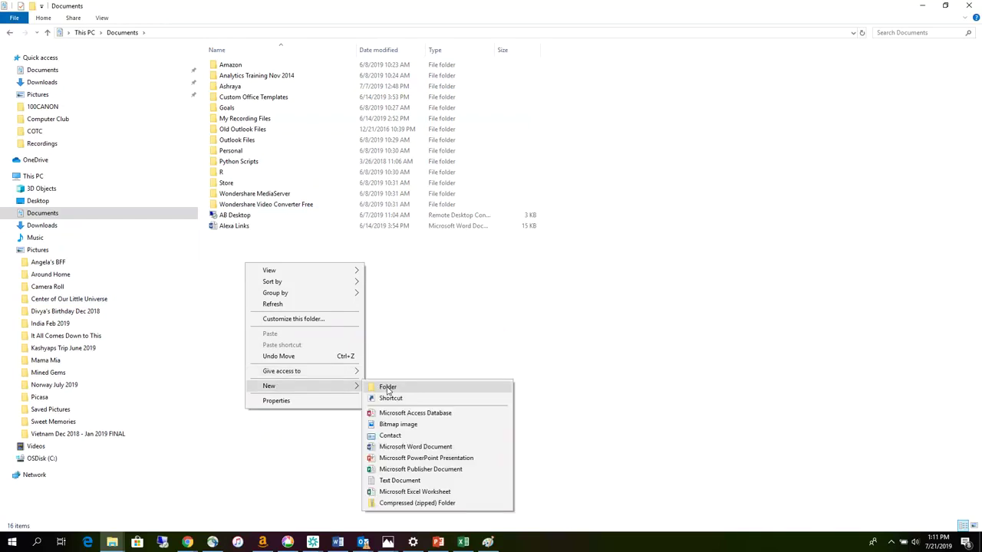
pyautogui.click(388, 387)
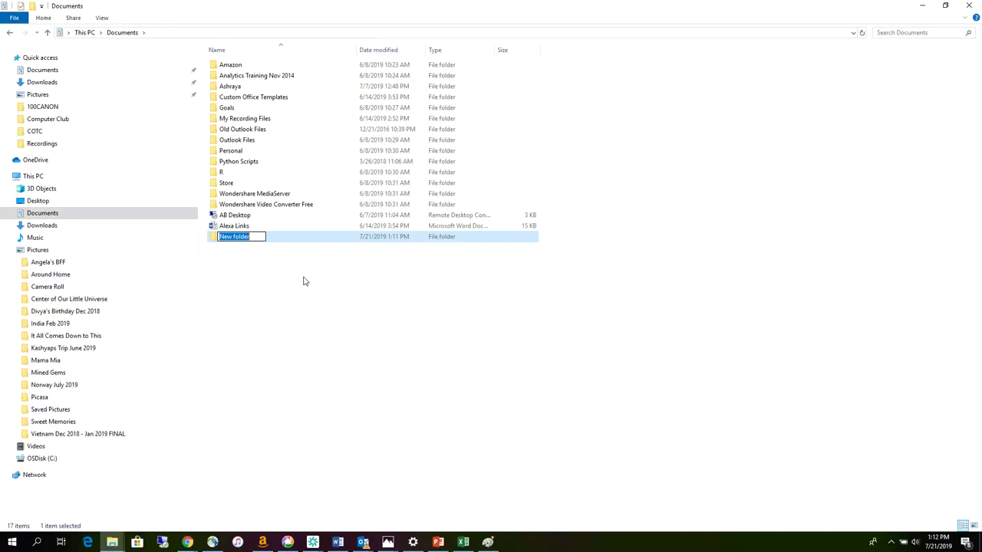
pyautogui.write('Ashraya Schools')
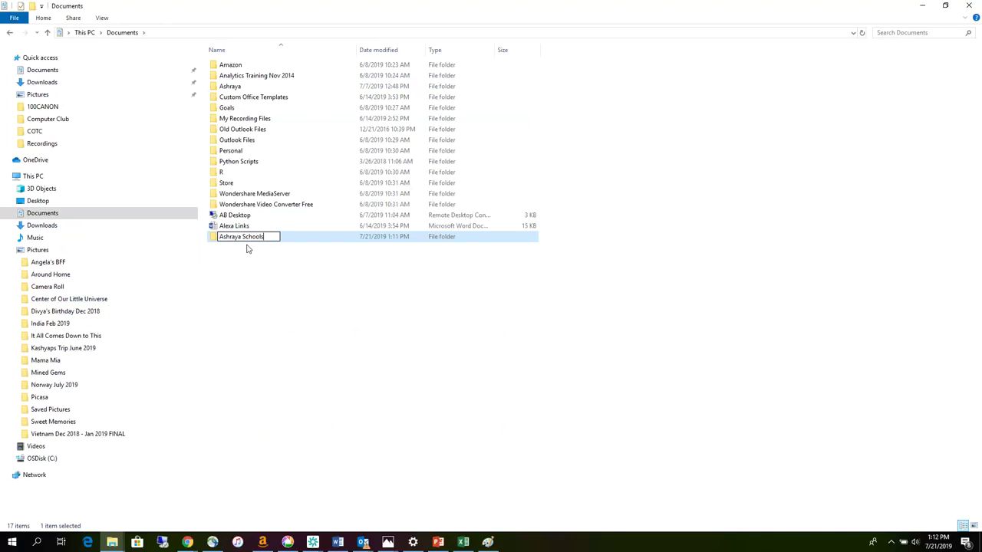
pyautogui.moveTo(267, 237); pyautogui.dragTo(243, 241)
pyautogui.write('Computer Club')
pyautogui.press('Return')
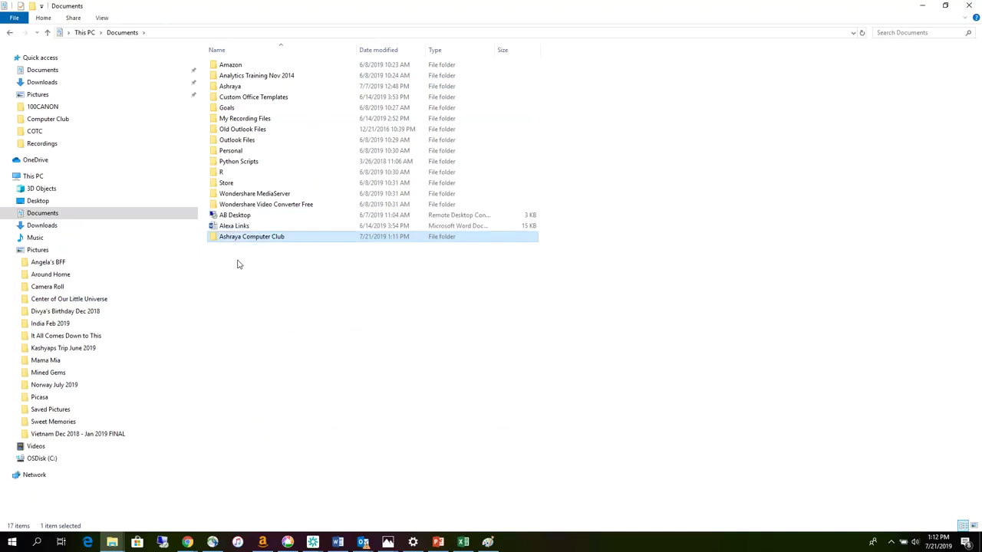
pyautogui.click(237, 264)
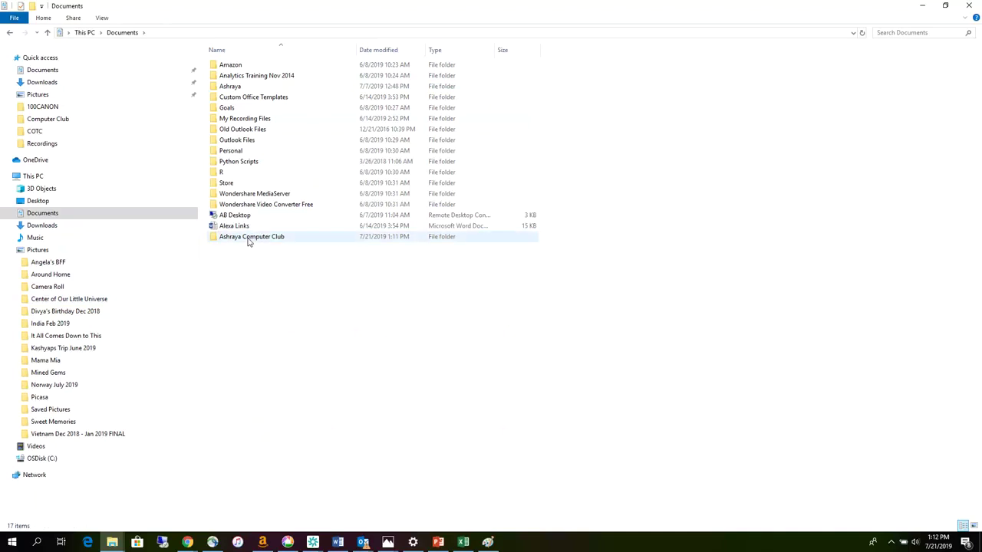
pyautogui.click(248, 239)
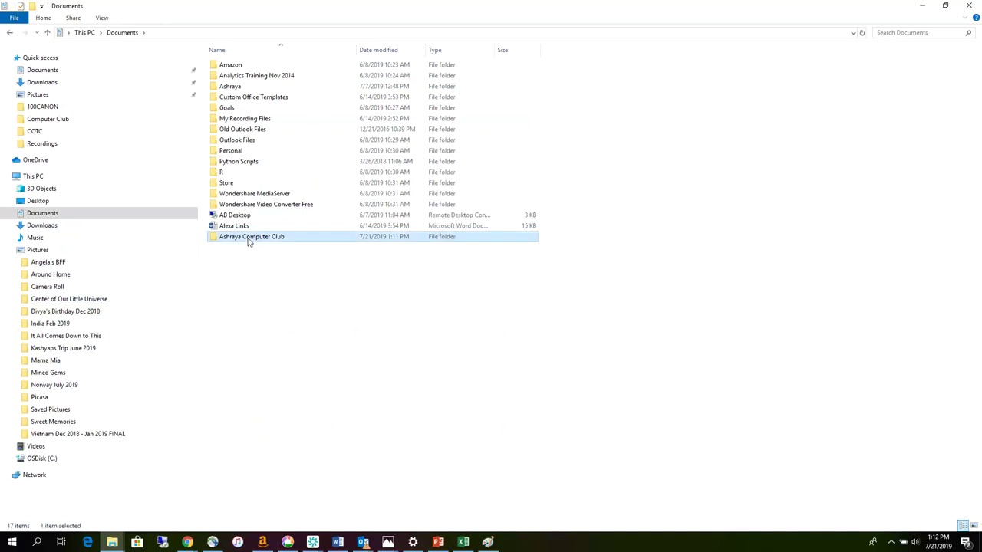
# - Inside Ashraya Computer Club, create subfolders MS Word and MS Excel
pyautogui.doubleClick(248, 238)
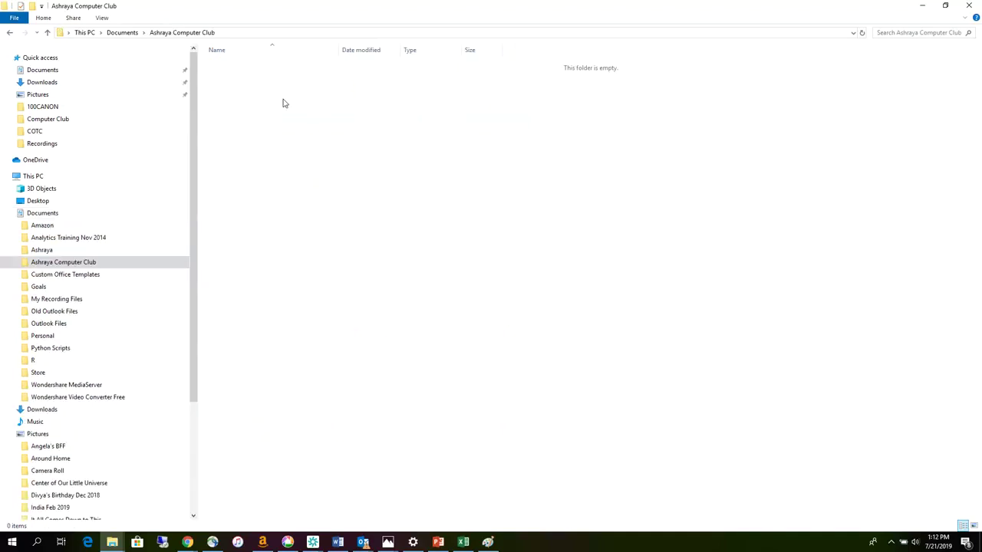
pyautogui.rightClick(250, 96)
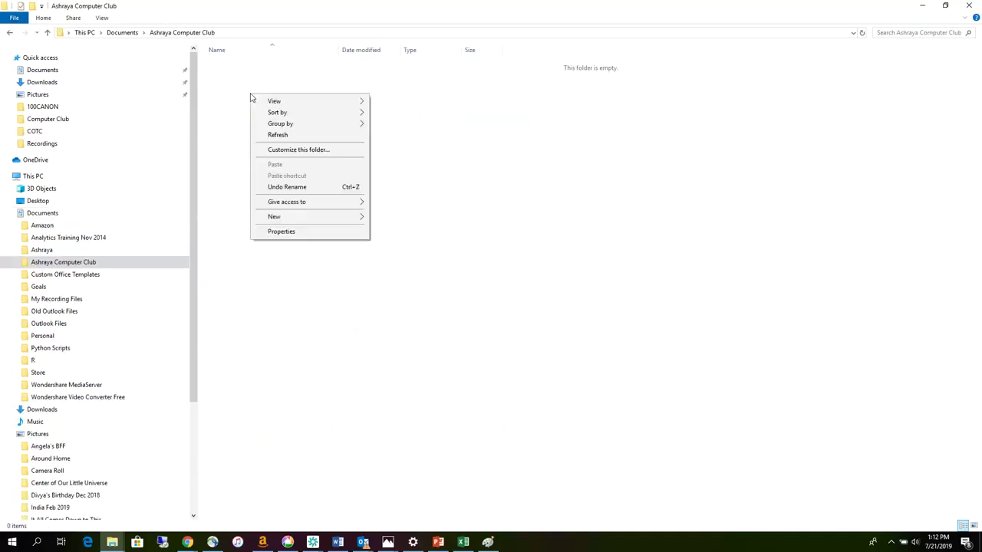
pyautogui.moveTo(303, 218)
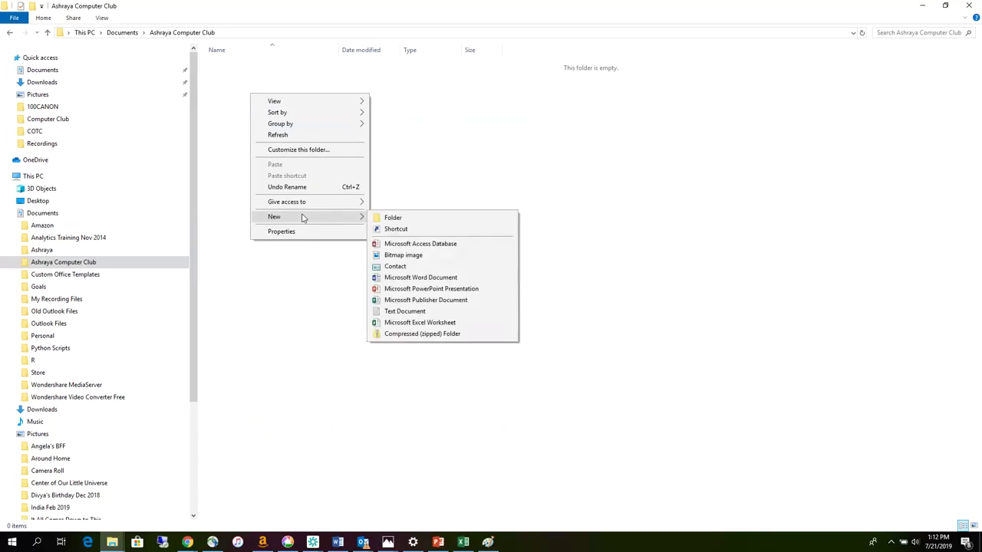
pyautogui.click(393, 218)
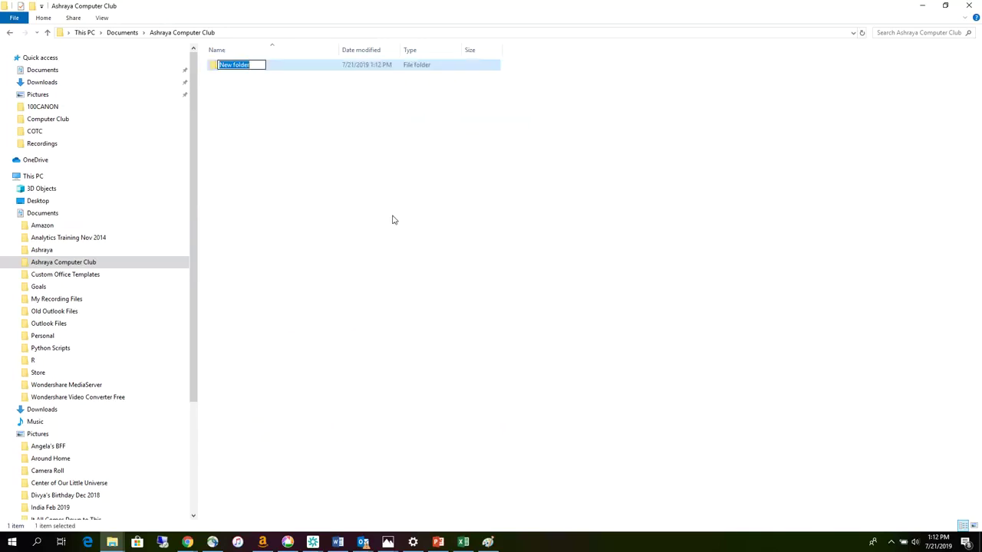
pyautogui.write('MS Word')
pyautogui.click(242, 104)
pyautogui.rightClick(242, 102)
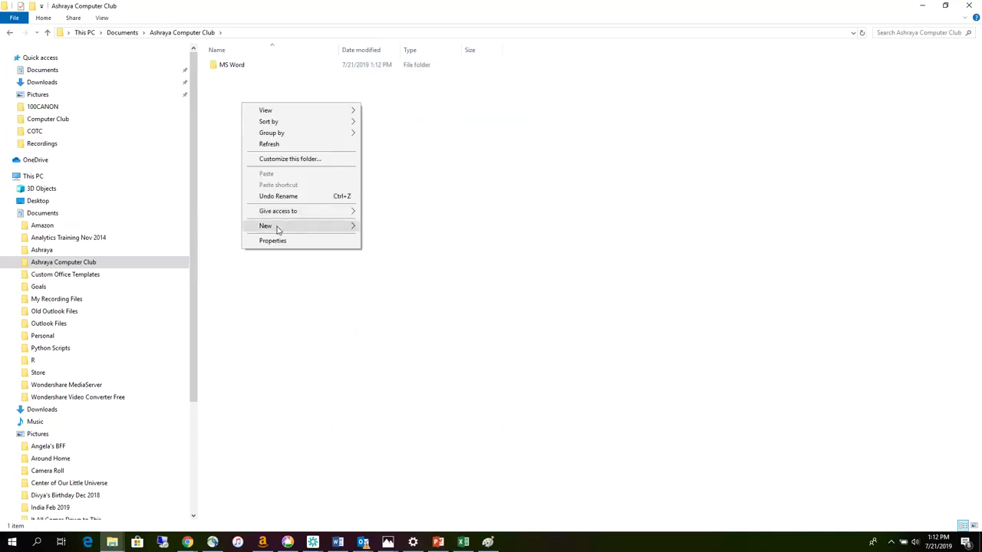
pyautogui.moveTo(324, 233)
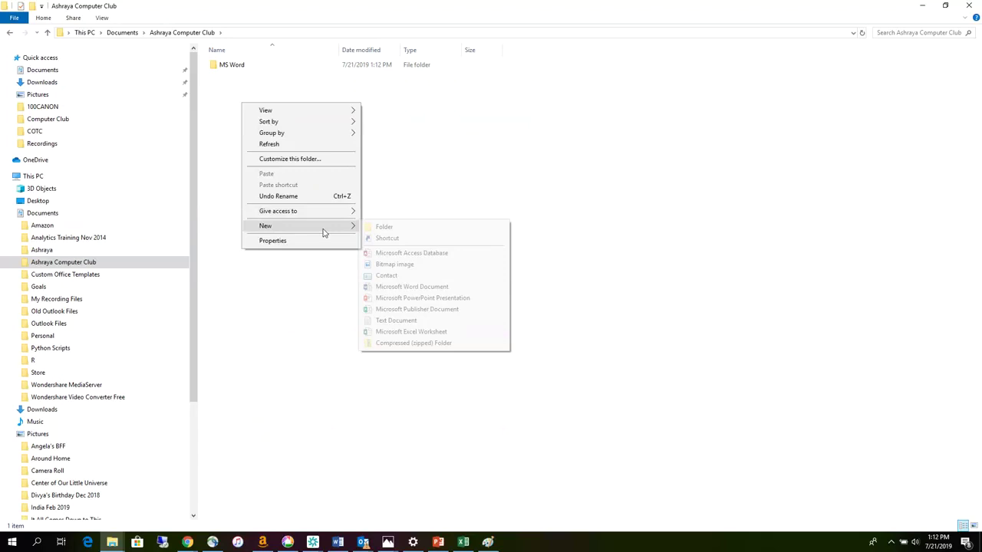
pyautogui.click(384, 228)
pyautogui.write('MS Excel')
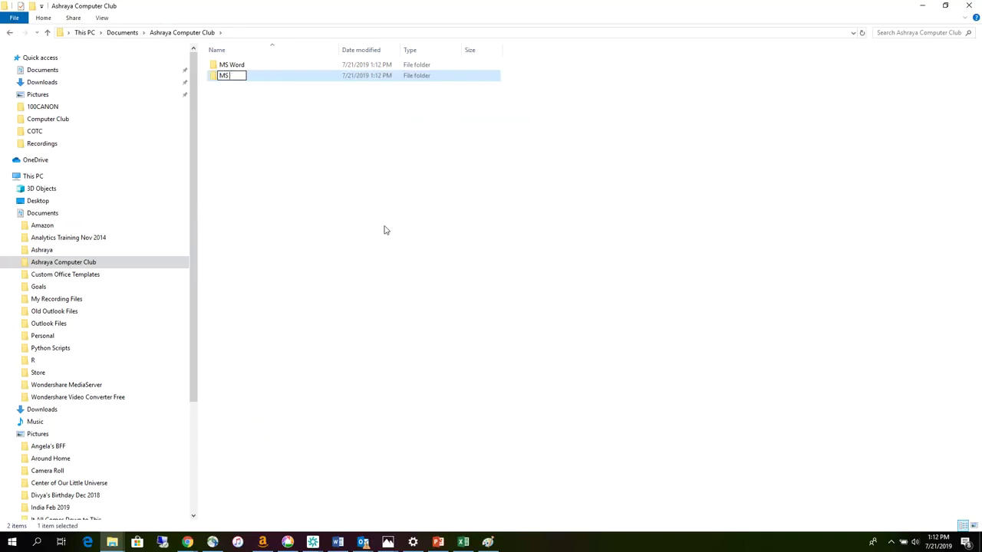
pyautogui.click(252, 121)
# - Add subfolders MS PowerPoint and MS Paint
pyautogui.rightClick(252, 120)
pyautogui.moveTo(333, 242)
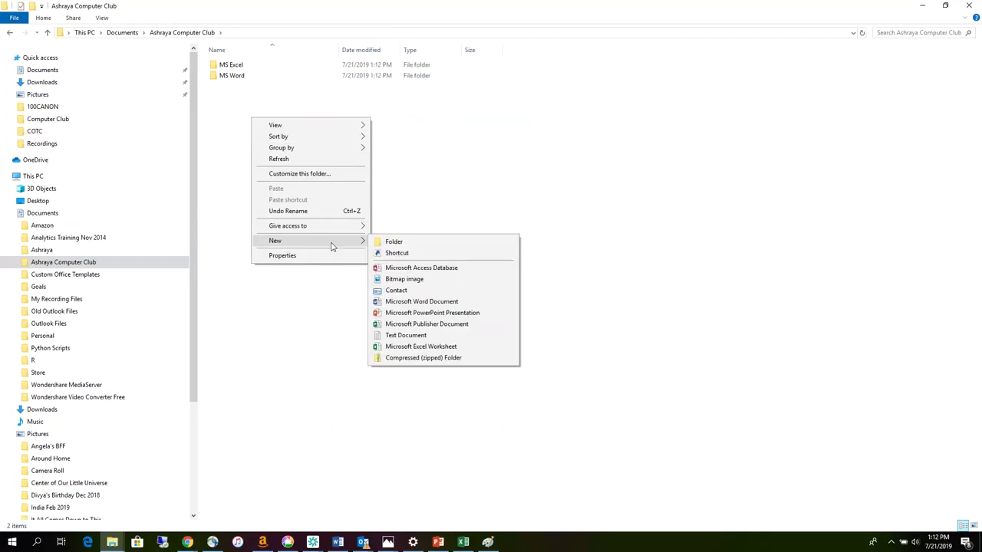
pyautogui.click(392, 242)
pyautogui.write('MS')
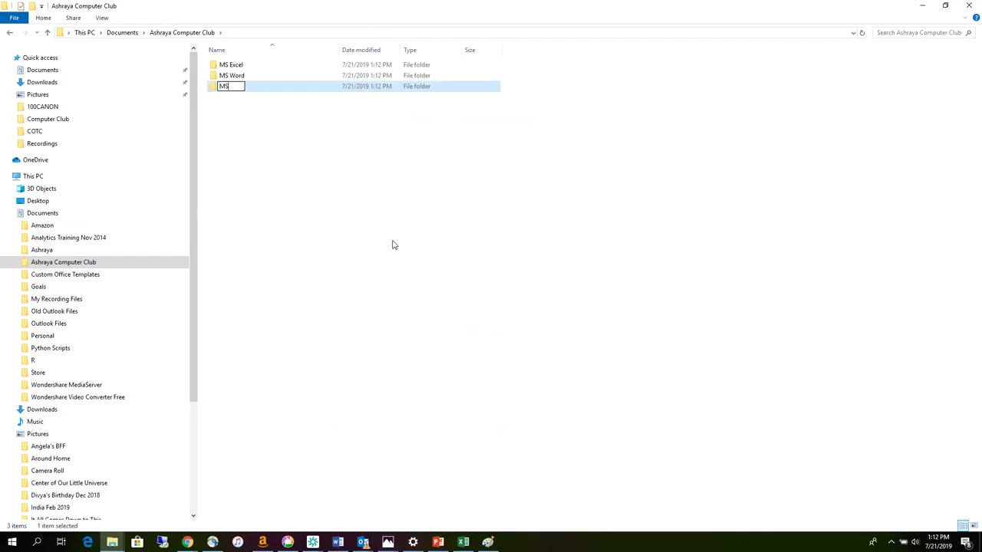
pyautogui.write(' PowerPoint')
pyautogui.click(269, 146)
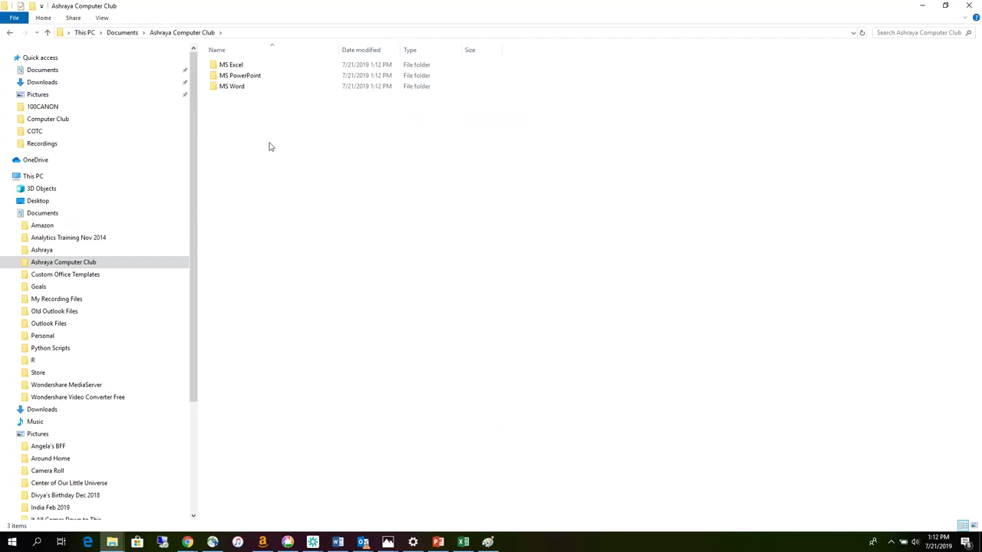
pyautogui.rightClick(269, 147)
pyautogui.moveTo(296, 267)
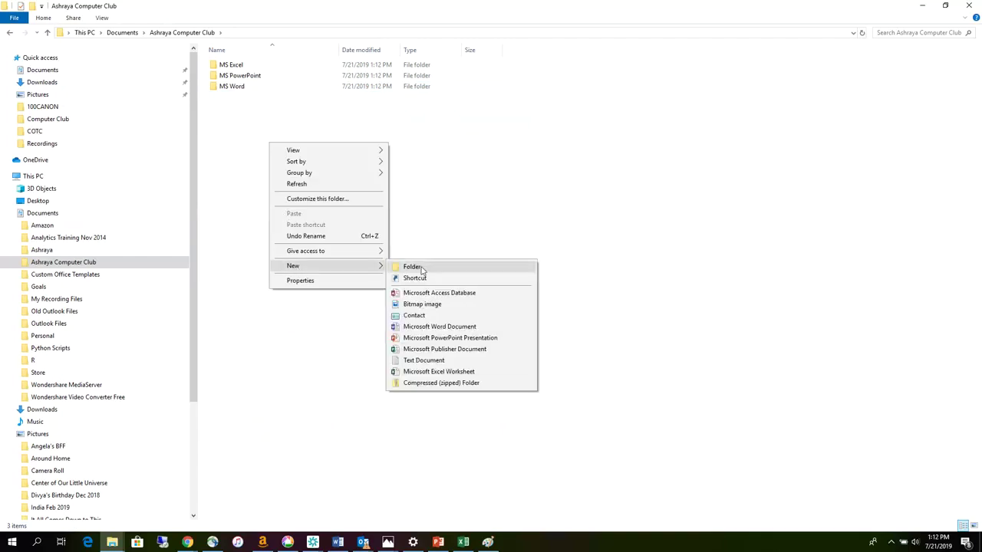
pyautogui.click(421, 269)
pyautogui.write('MS Paint')
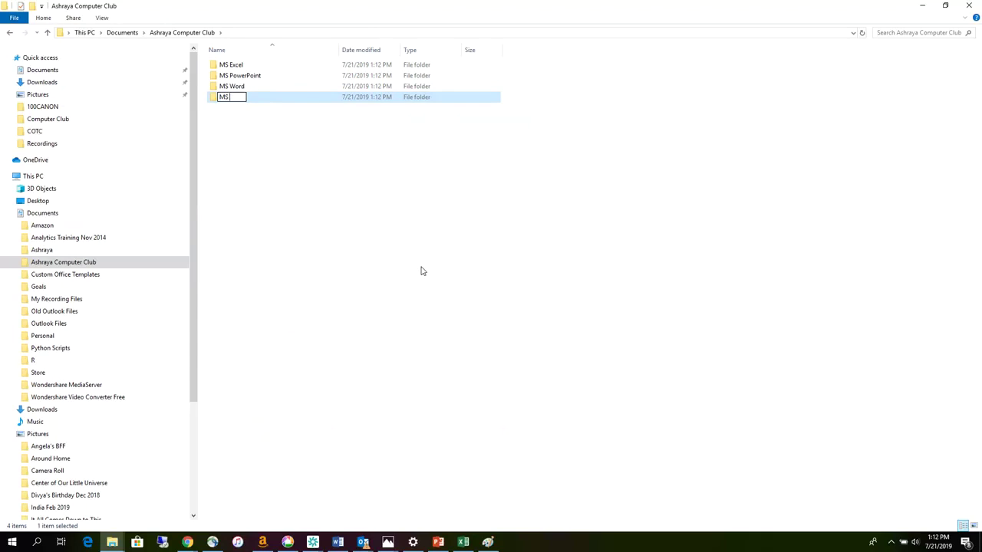
pyautogui.click(264, 149)
# - Add an Internet Search subfolder, fixing the missing 'r' in the name
pyautogui.rightClick(263, 148)
pyautogui.moveTo(342, 272)
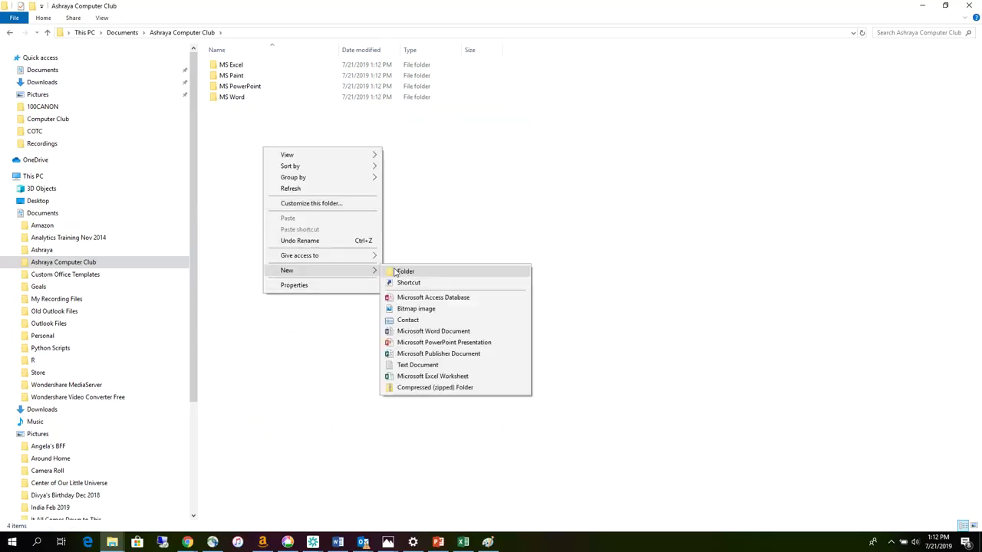
pyautogui.click(394, 270)
pyautogui.write('Inter')
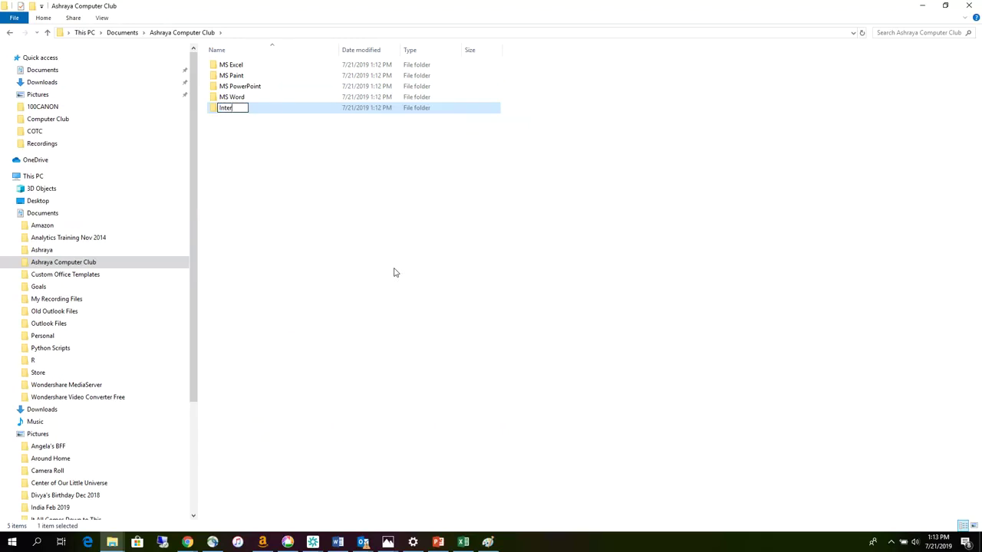
pyautogui.write('net Seach')
pyautogui.click(252, 107)
pyautogui.write('r')
pyautogui.click(259, 182)
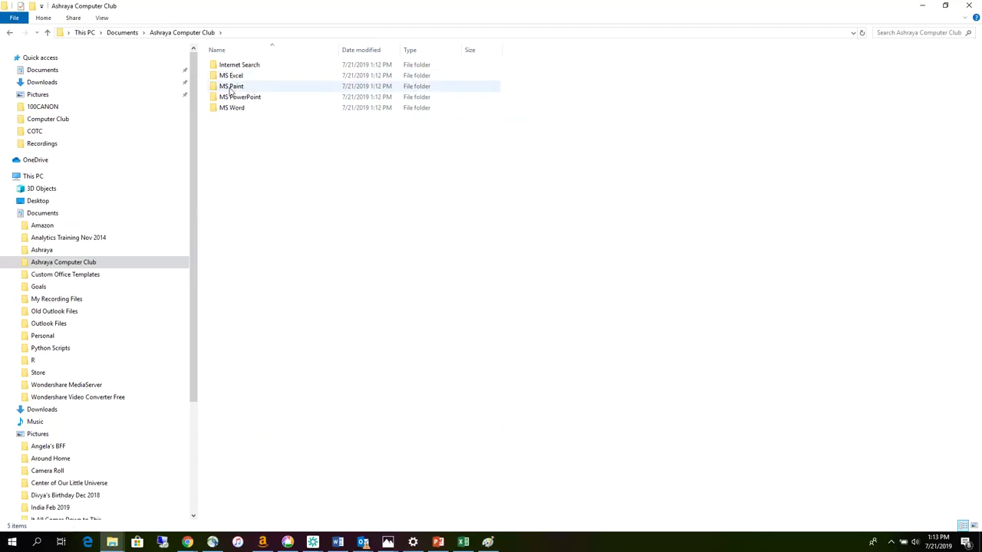
# - Inside MS Word, create folders Kannur and Kempayyana Hatti
pyautogui.doubleClick(227, 108)
pyautogui.rightClick(226, 99)
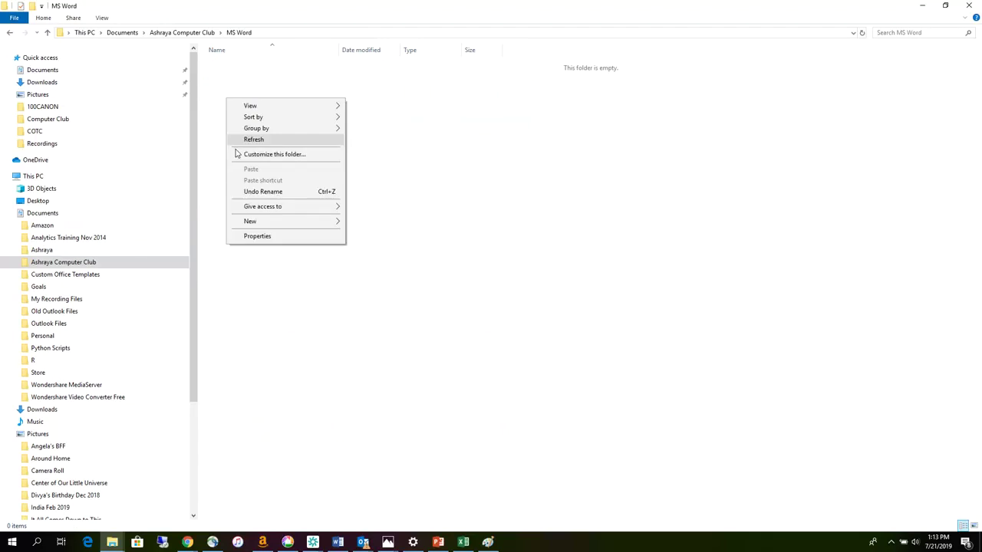
pyautogui.click(367, 222)
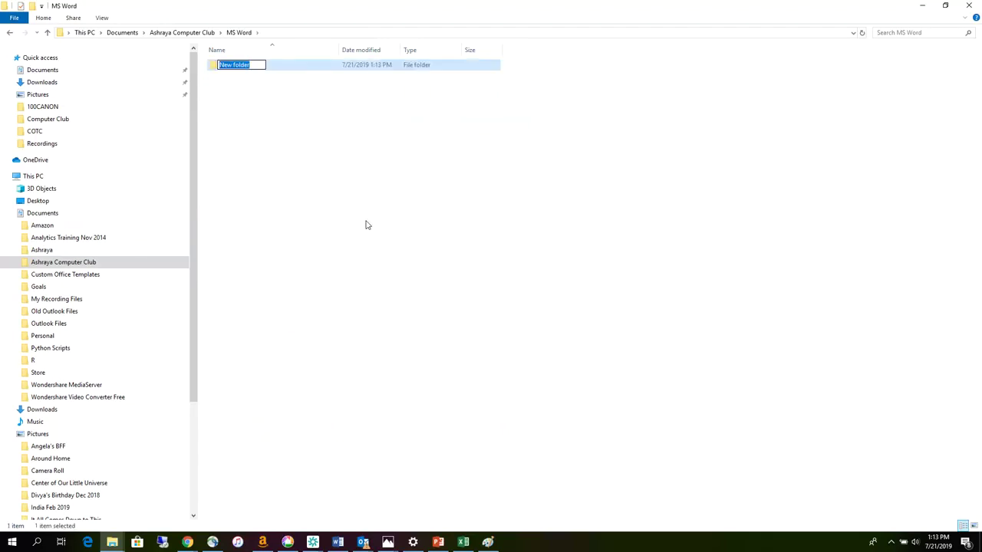
pyautogui.write('Kannur')
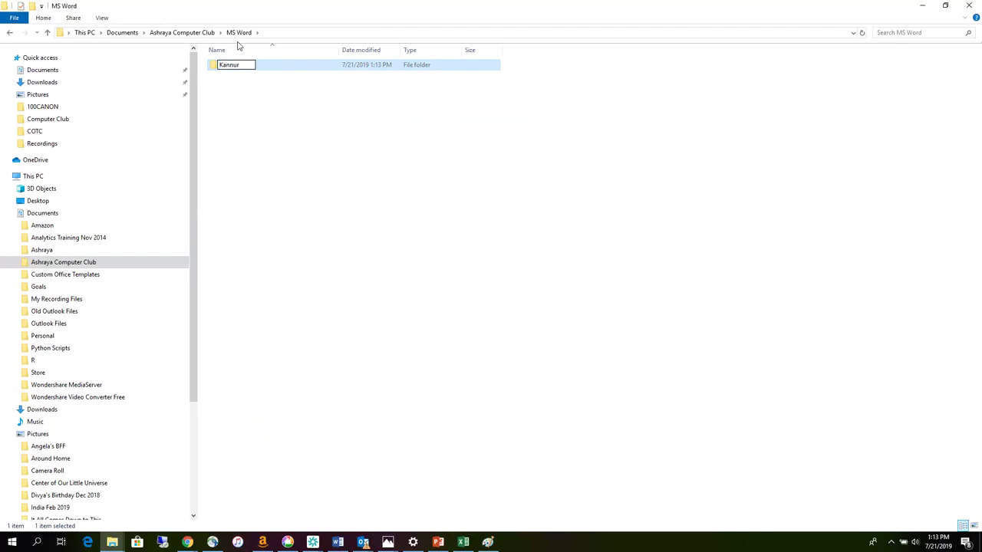
pyautogui.click(223, 94)
pyautogui.rightClick(224, 94)
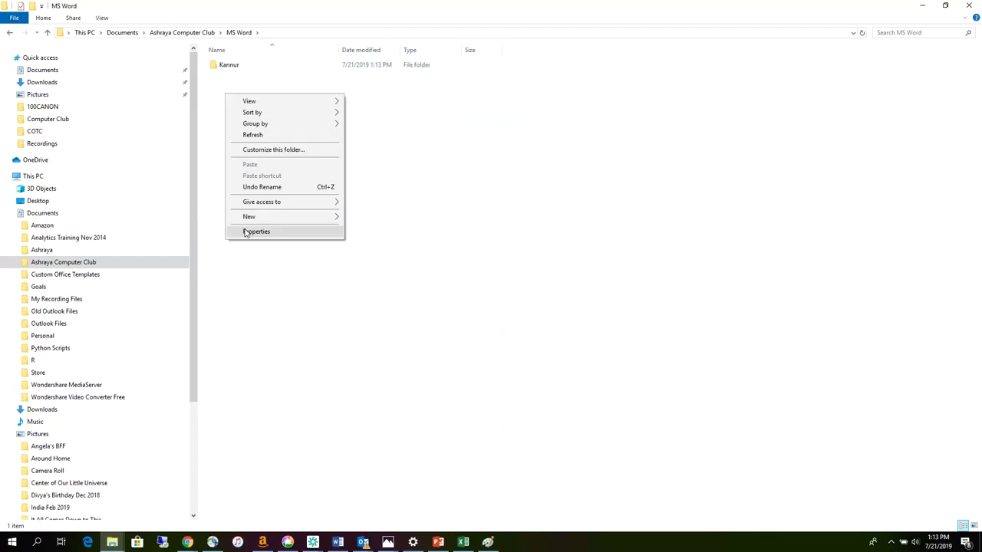
pyautogui.click(369, 218)
pyautogui.write('K')
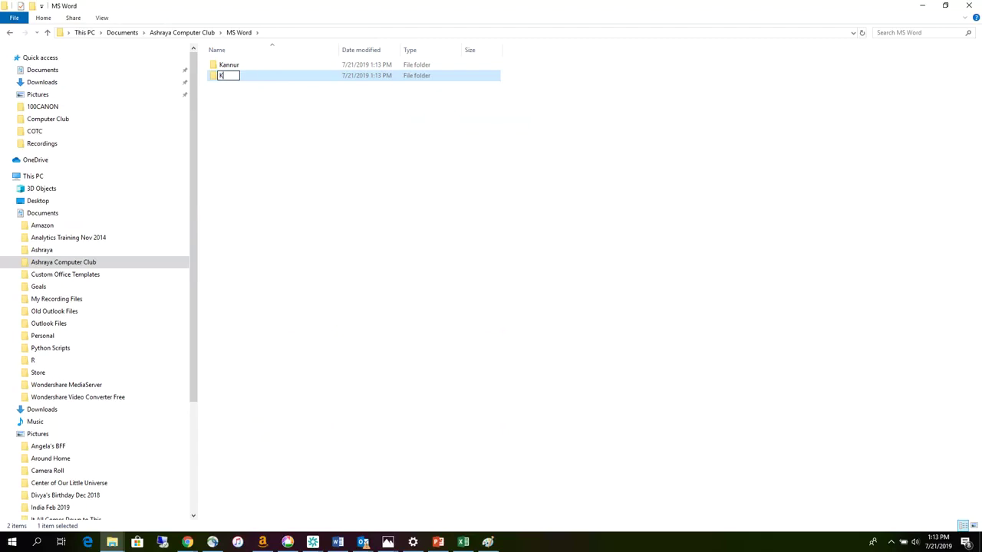
pyautogui.write('empayyana hatti')
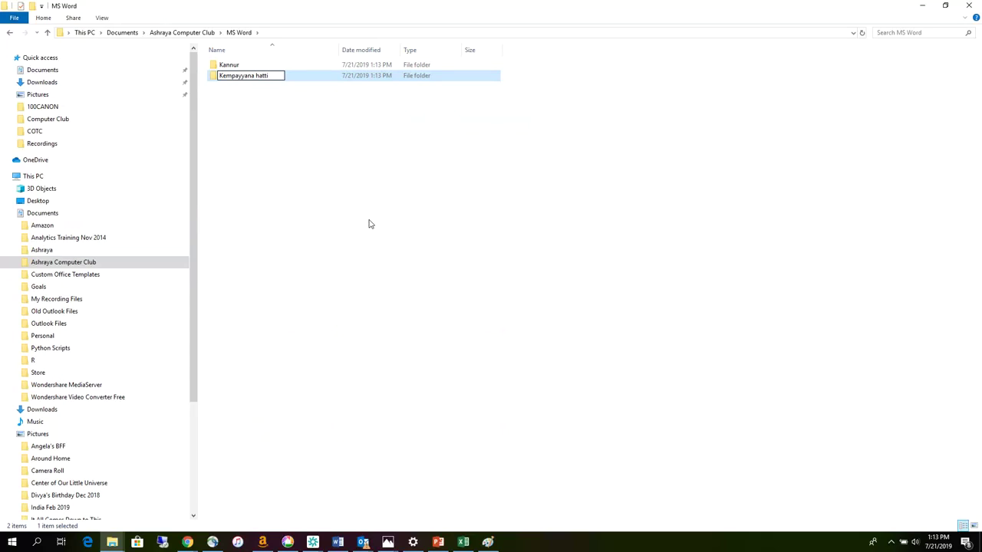
pyautogui.press('BackSpace')
pyautogui.press('BackSpace')
pyautogui.press('BackSpace')
pyautogui.press('BackSpace')
pyautogui.press('BackSpace')
pyautogui.write('Hatti')
pyautogui.click(243, 127)
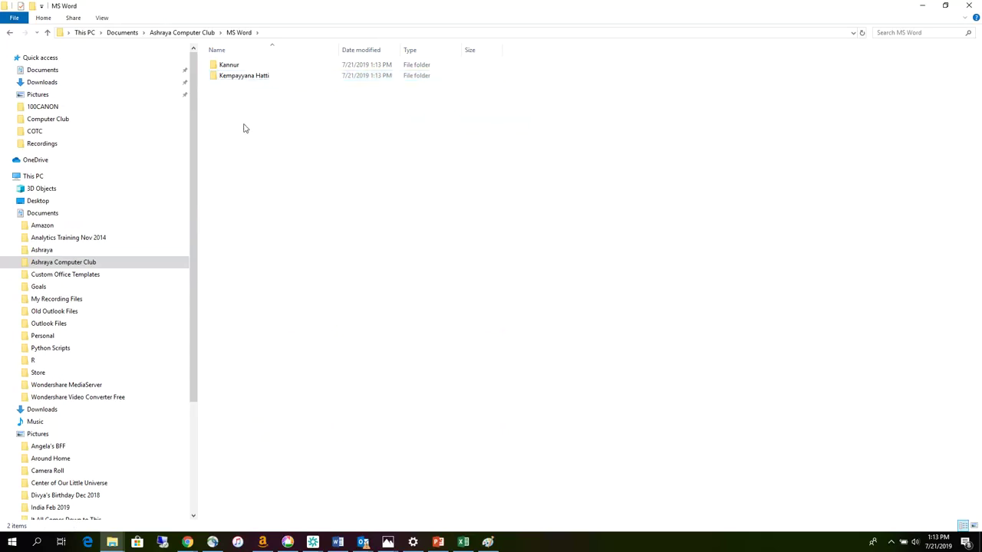
# - Add Hanur and Ajjipura folders in MS Word
pyautogui.rightClick(243, 125)
pyautogui.moveTo(272, 249)
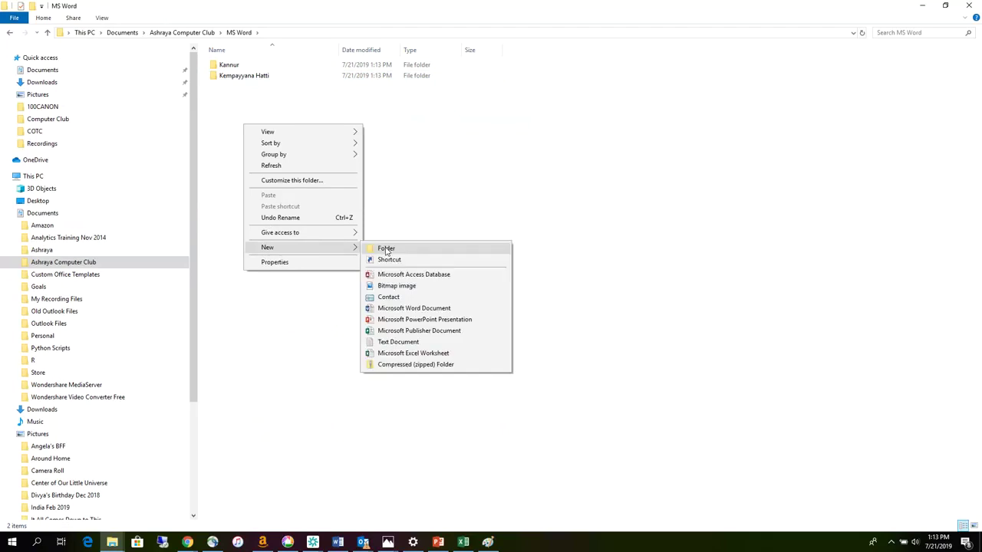
pyautogui.click(386, 252)
pyautogui.write('Hanur')
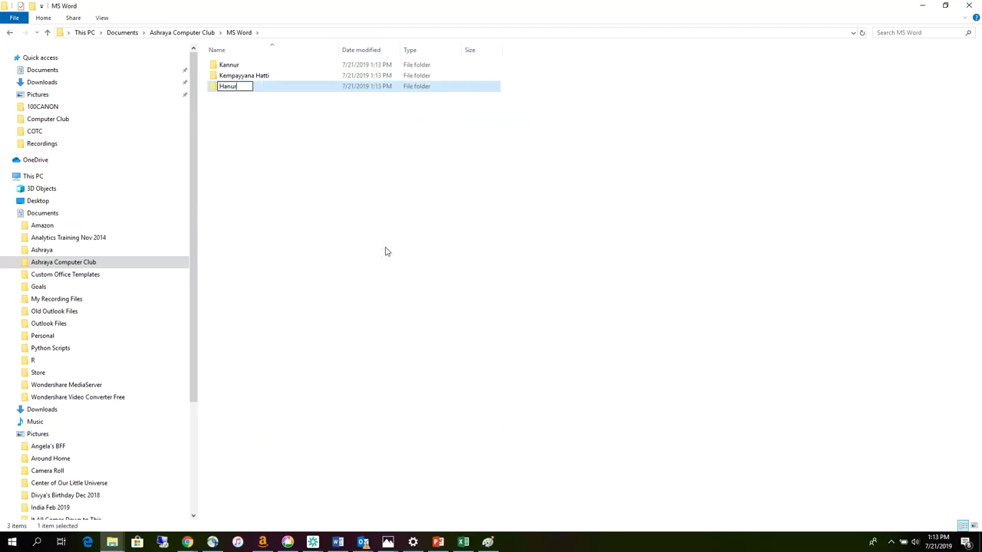
pyautogui.click(265, 124)
pyautogui.rightClick(265, 123)
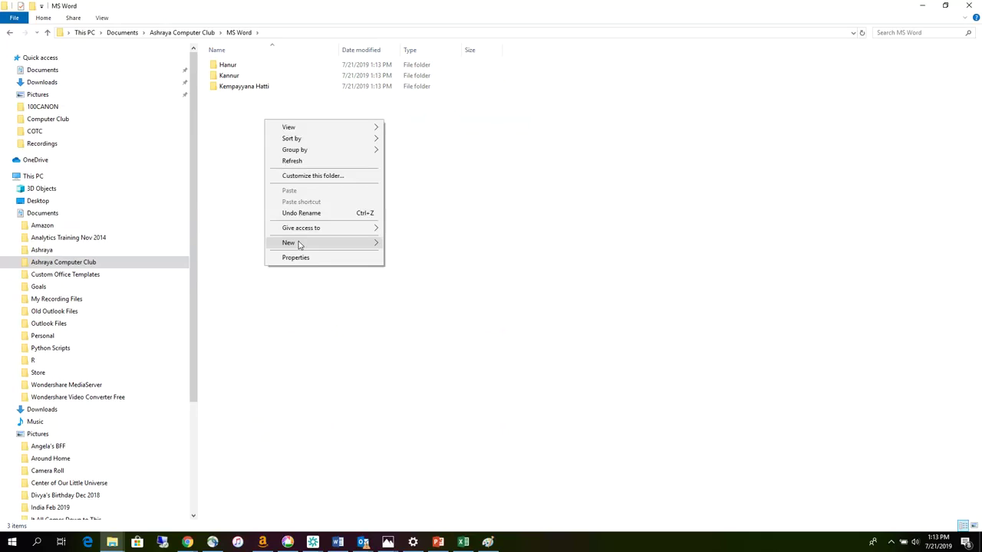
pyautogui.click(395, 244)
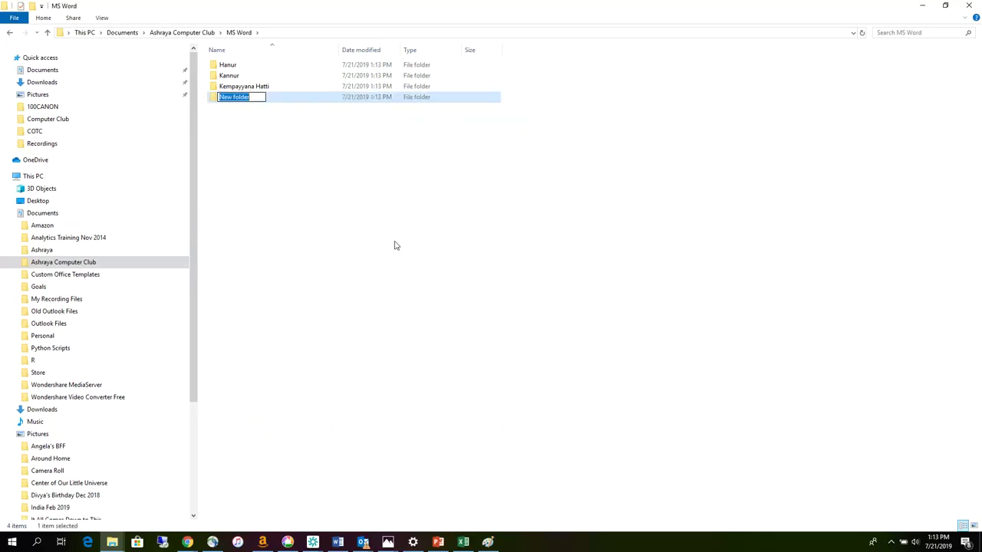
pyautogui.write('Aji')
pyautogui.write('i')
pyautogui.write('pura')
pyautogui.click(336, 237)
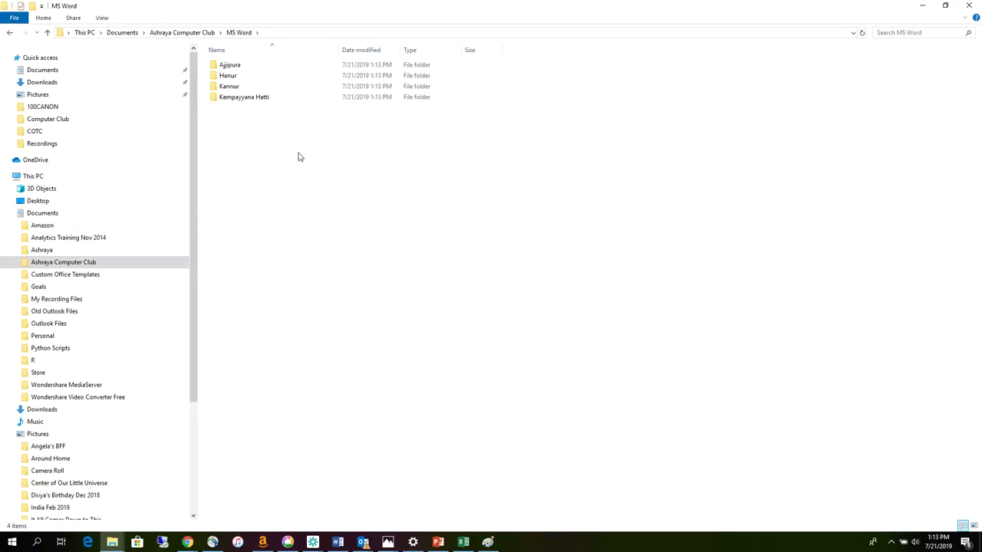
# - Open the empty Kannur folder and expand Documents > Ashraya Computer Club > MS Word in the tree
pyautogui.doubleClick(230, 86)
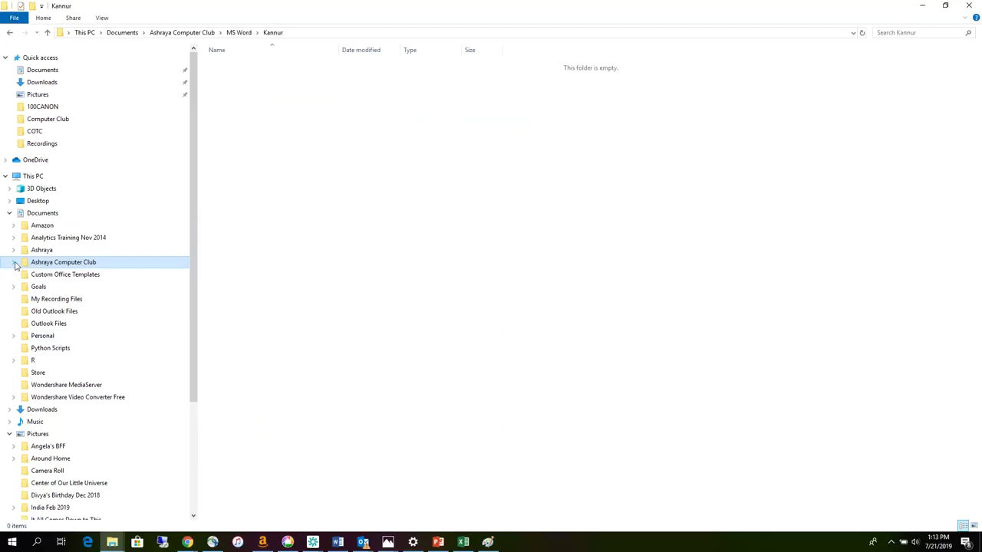
pyautogui.click(9, 214)
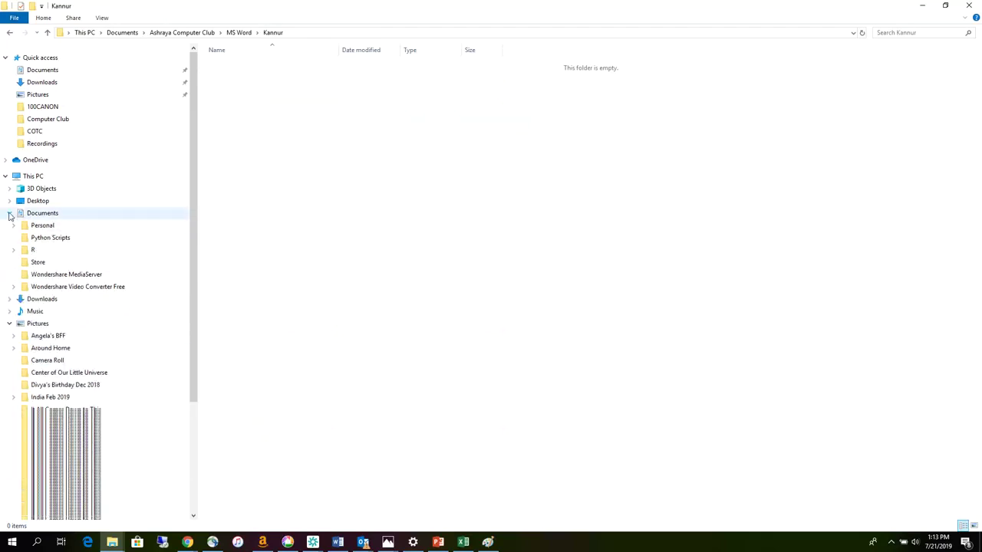
pyautogui.click(9, 214)
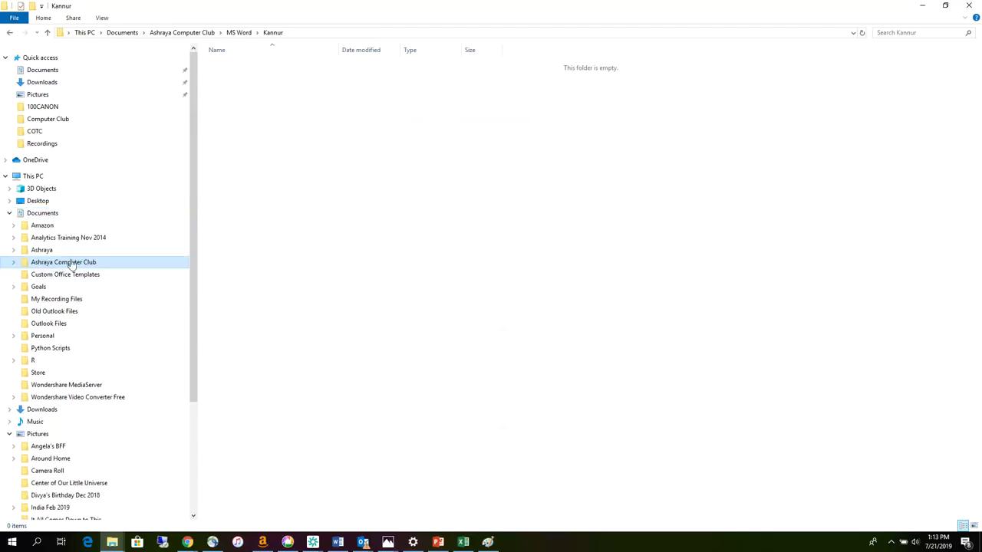
pyautogui.click(13, 266)
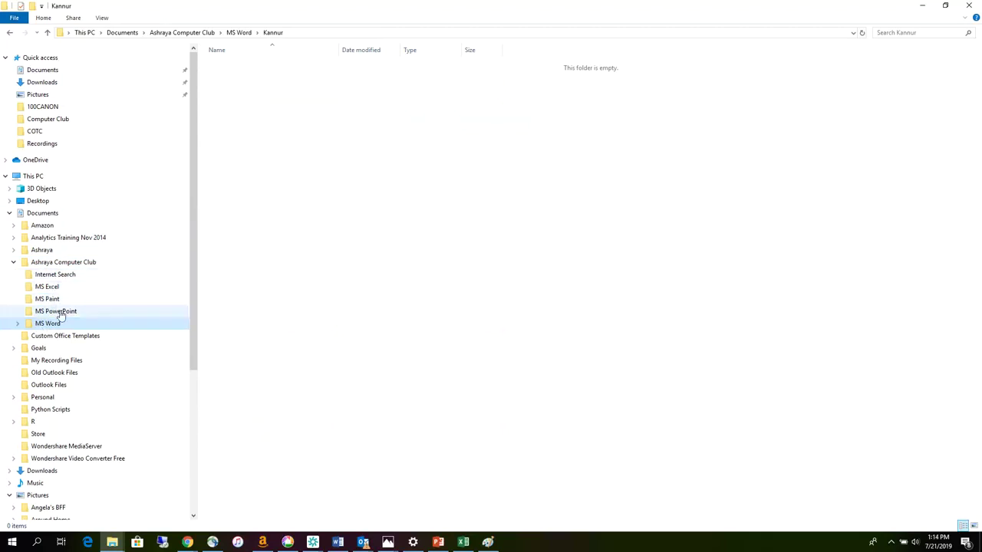
pyautogui.click(18, 323)
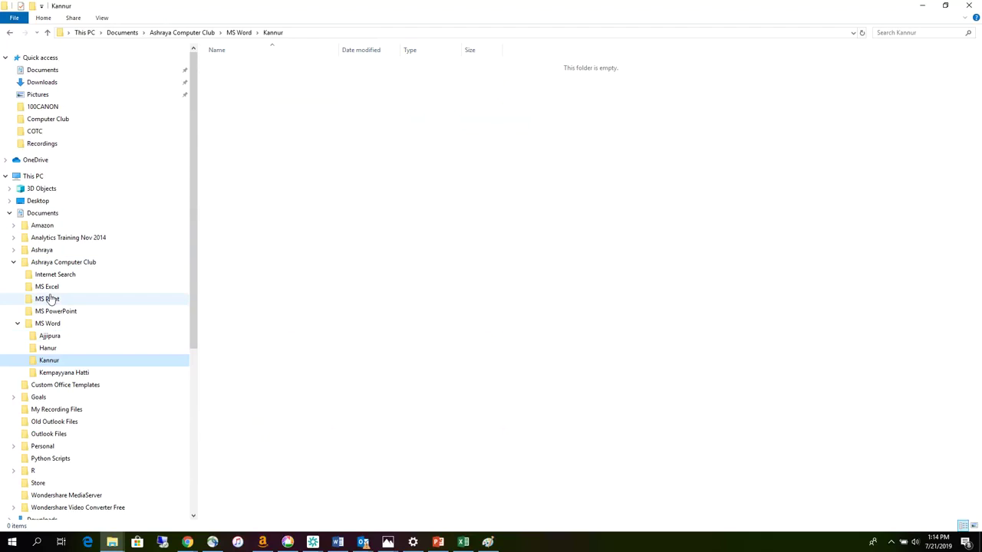
pyautogui.click(49, 288)
# - Inside MS Excel, create folders Kannur and Ajjipura
pyautogui.rightClick(259, 96)
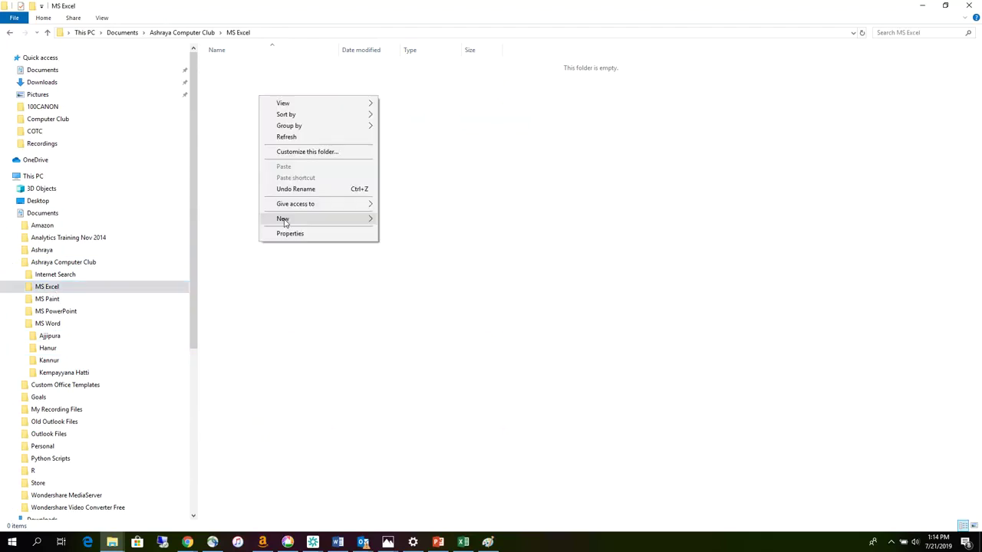
pyautogui.click(394, 220)
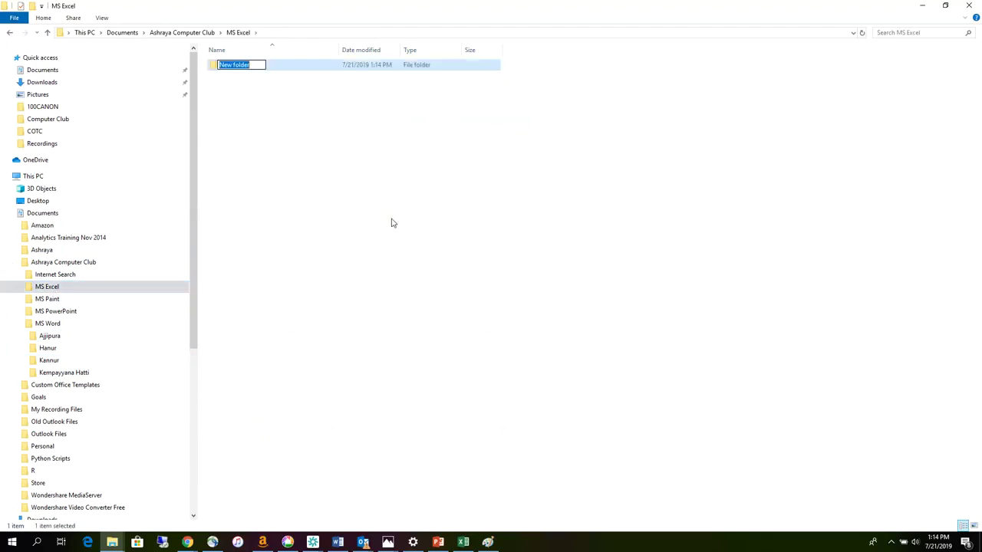
pyautogui.write('Kannur')
pyautogui.click(224, 109)
pyautogui.rightClick(224, 107)
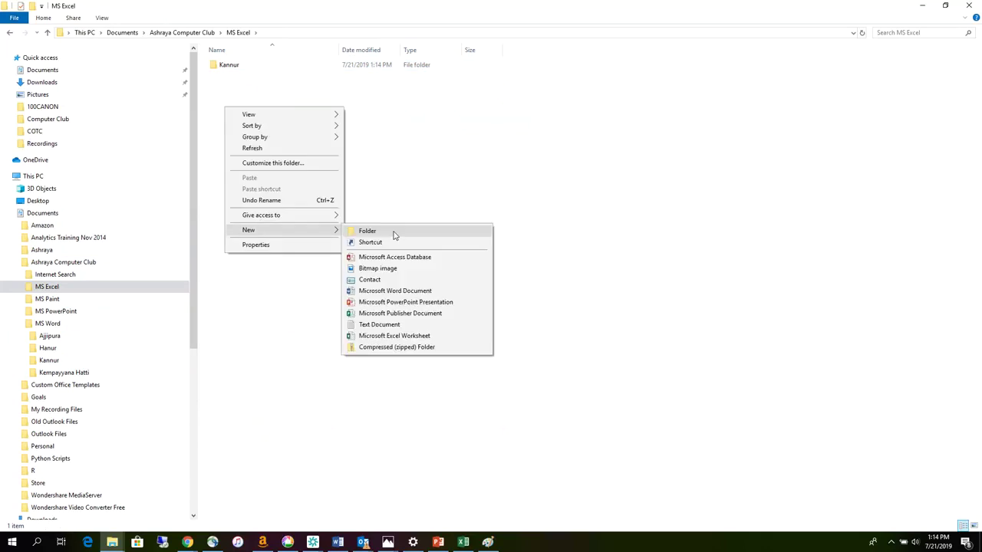
pyautogui.click(395, 230)
pyautogui.write('Ajjipura')
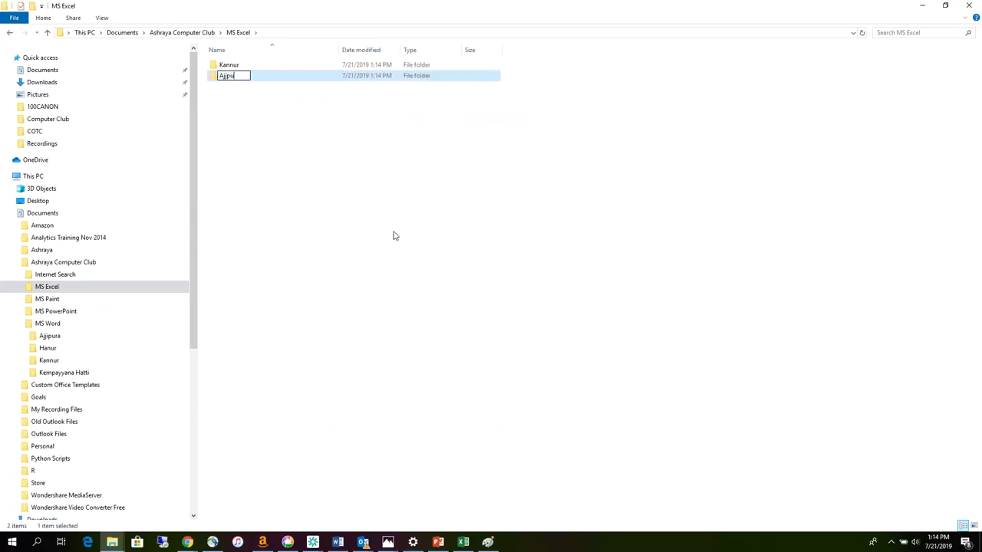
pyautogui.click(260, 132)
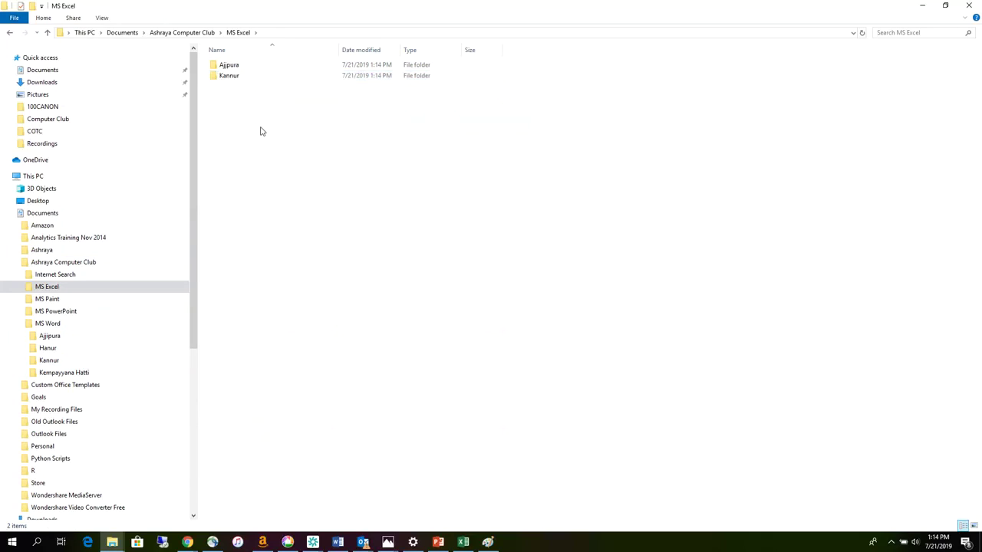
# - Add Kempyyana Hatti and Hanur folders in MS Excel, then minimise File Explorer
pyautogui.rightClick(261, 130)
pyautogui.click(411, 254)
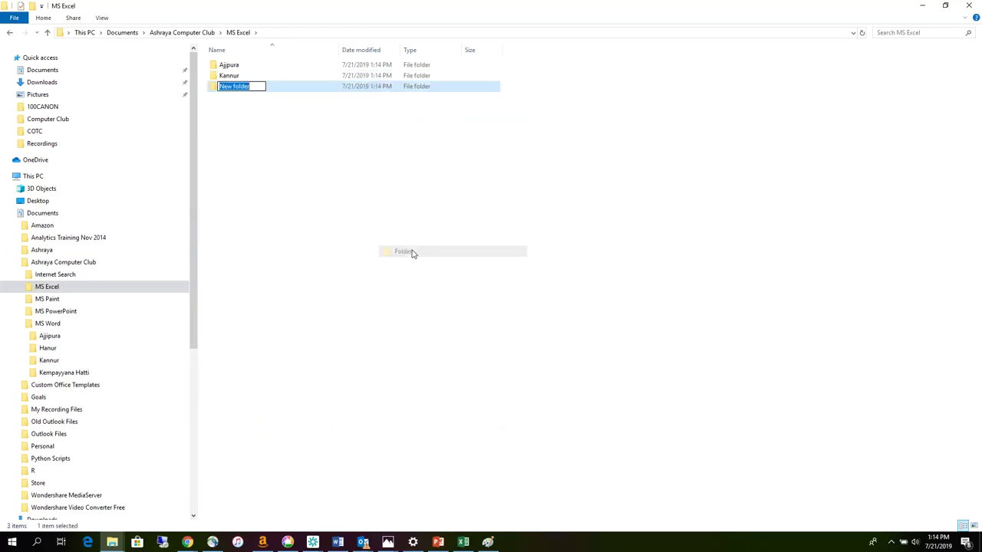
pyautogui.write('Kempyyan')
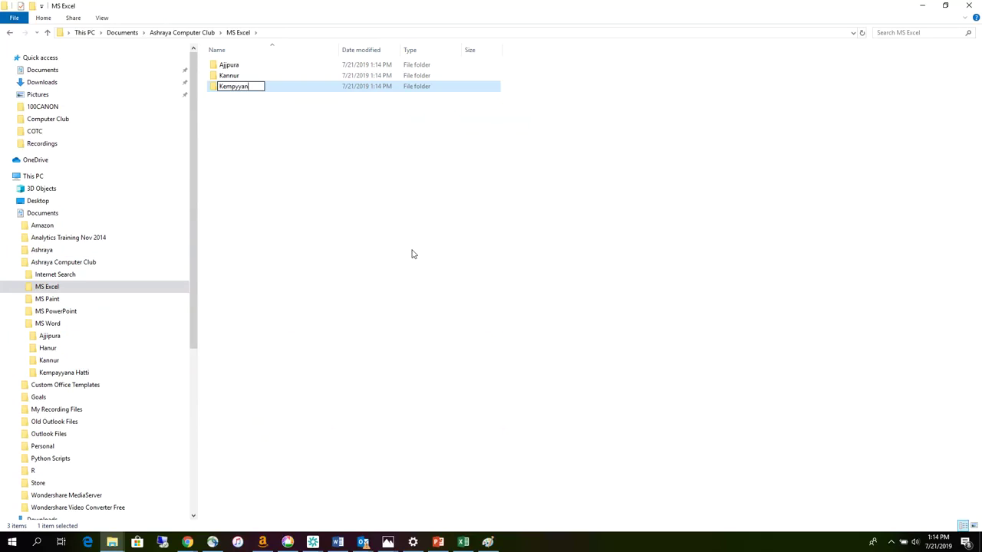
pyautogui.write('a Hatti')
pyautogui.rightClick(275, 144)
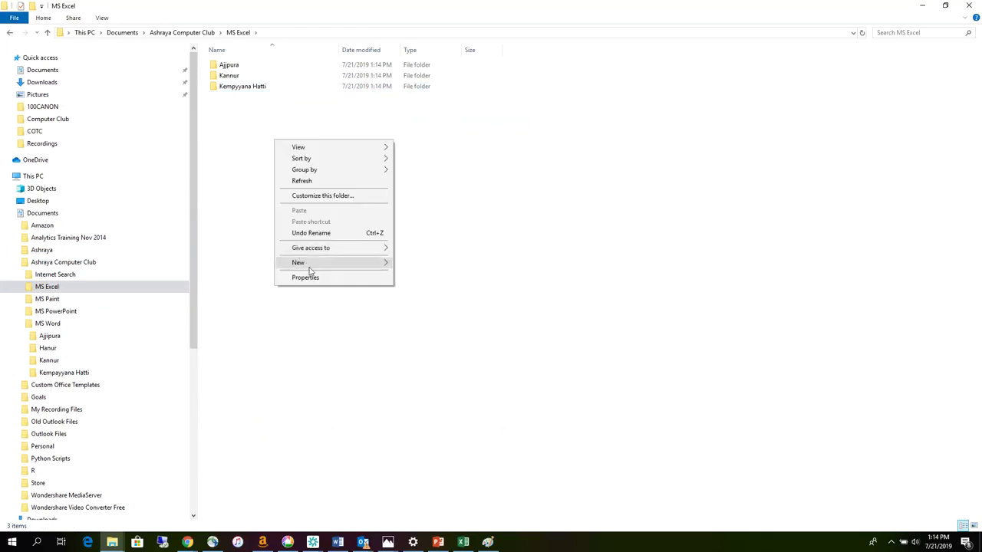
pyautogui.moveTo(369, 263)
pyautogui.click(417, 265)
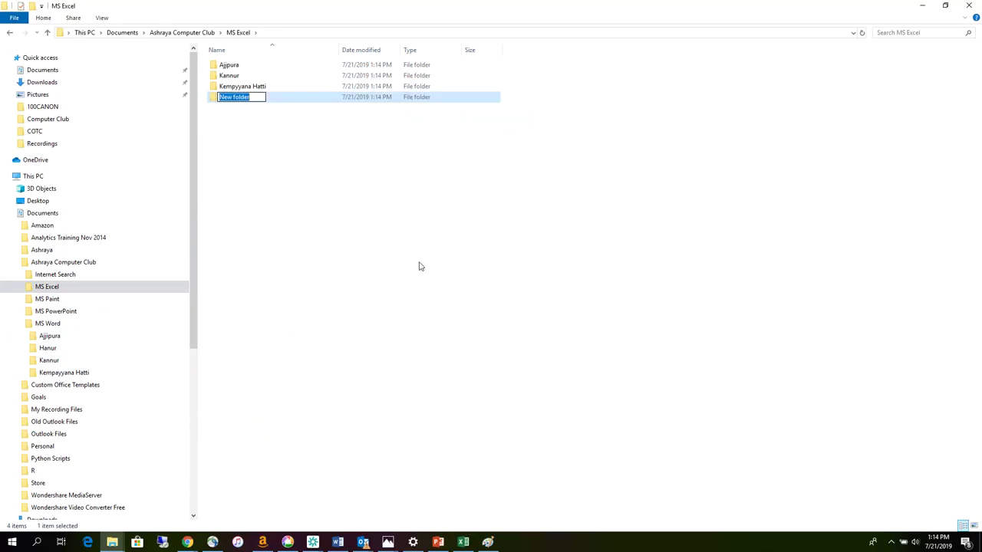
pyautogui.write('Hanur')
pyautogui.click(334, 262)
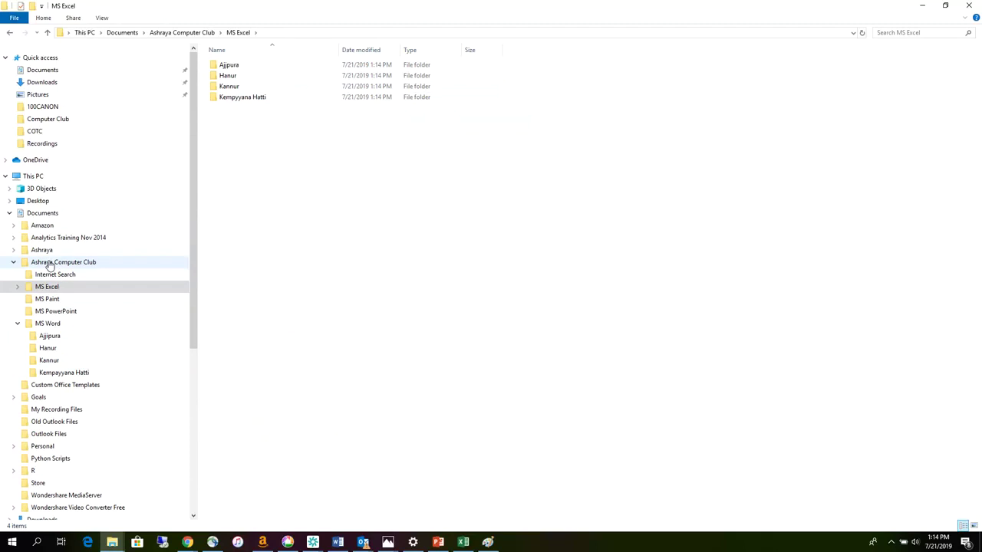
pyautogui.click(49, 264)
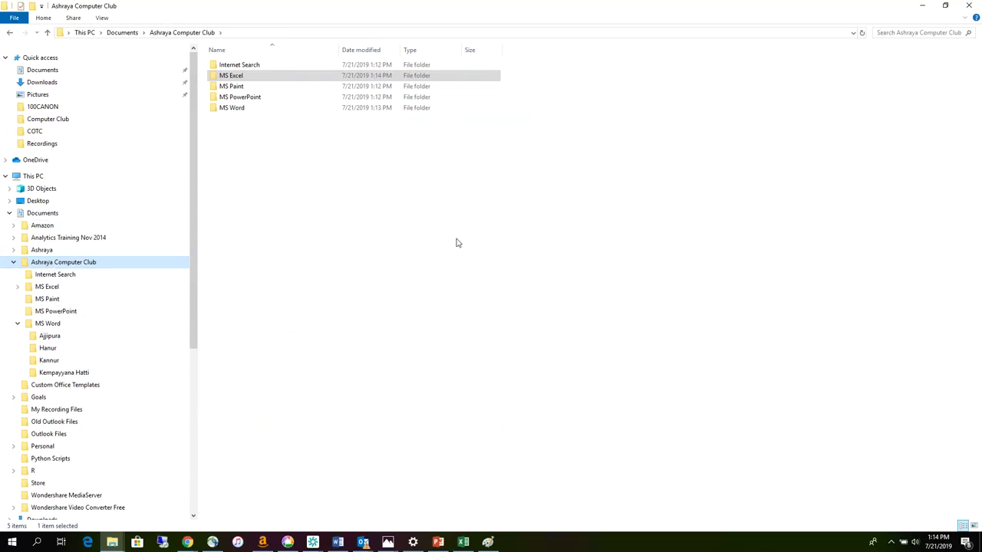
pyautogui.click(924, 8)
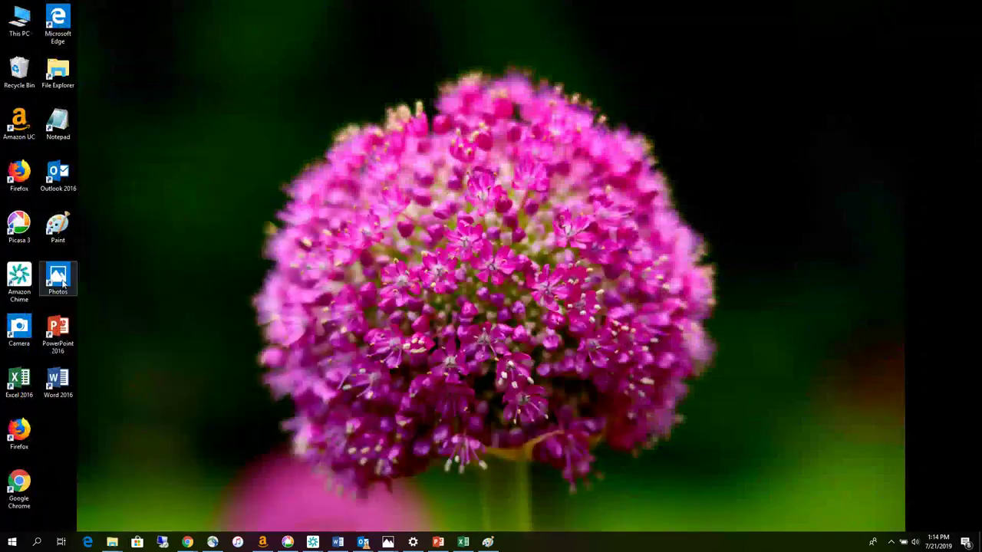
# - Start a blank Word document, type a self-introduction with name, birthplace and birth date, and centre the window
pyautogui.doubleClick(63, 376)
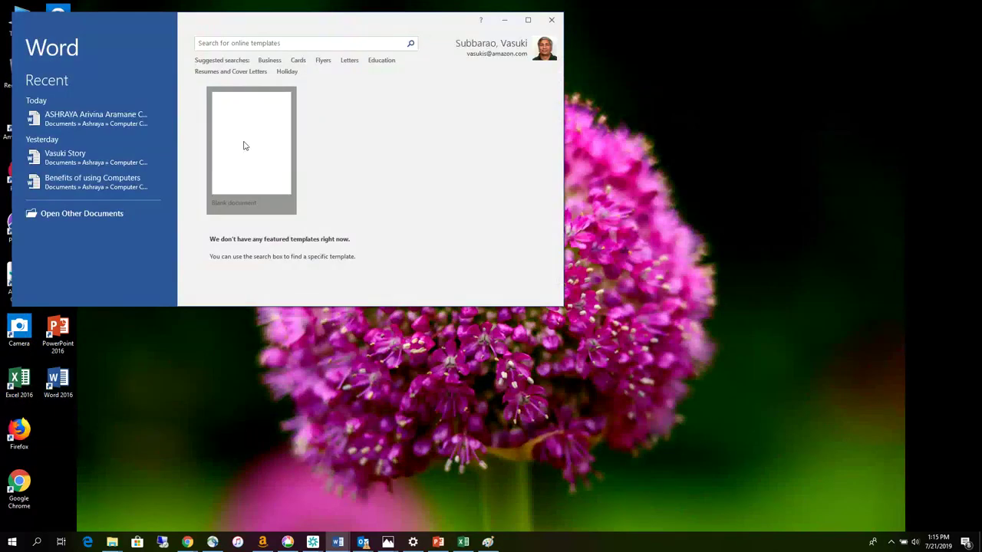
pyautogui.click(244, 146)
pyautogui.write('M')
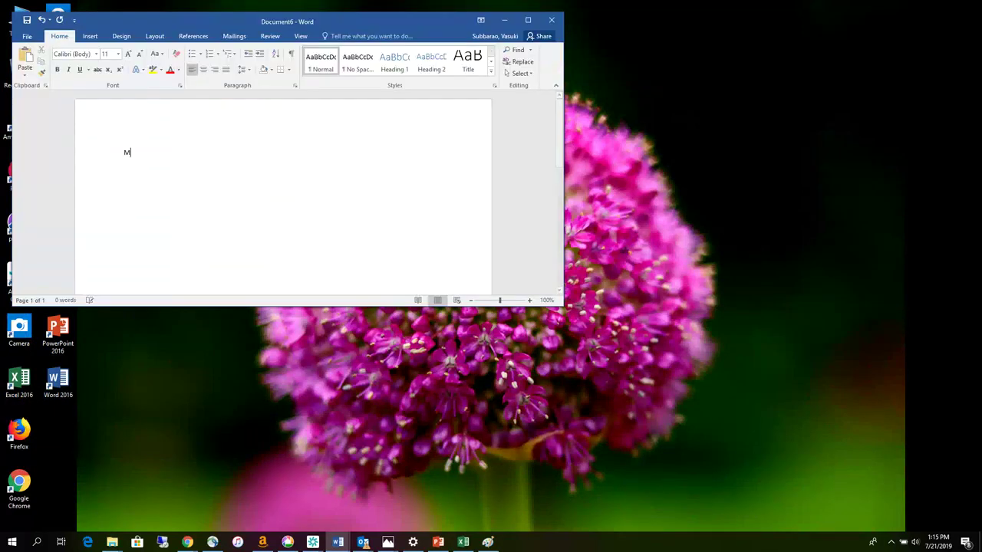
pyautogui.write('y name is Vasuki. I was born in Bhadravathi')
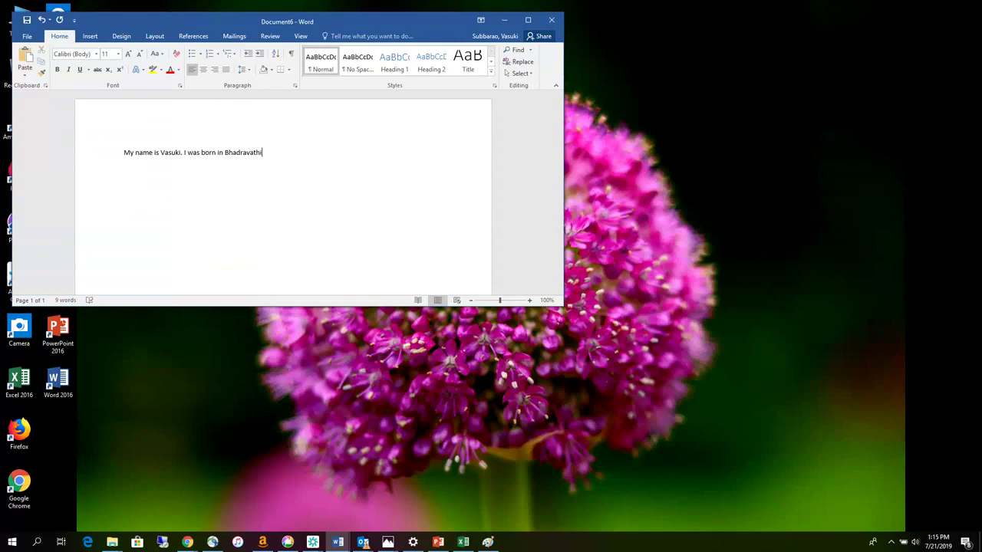
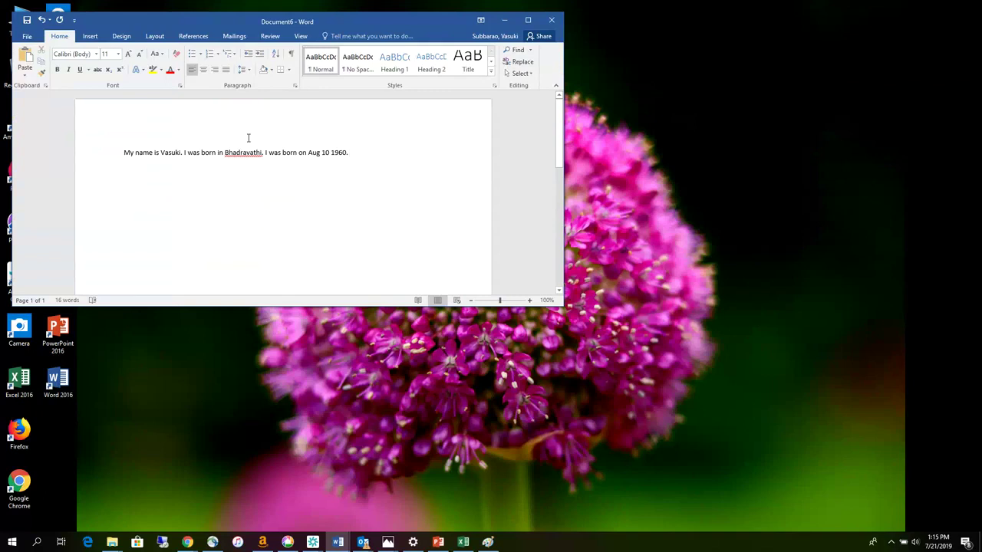
pyautogui.moveTo(339, 24); pyautogui.dragTo(371, 50)
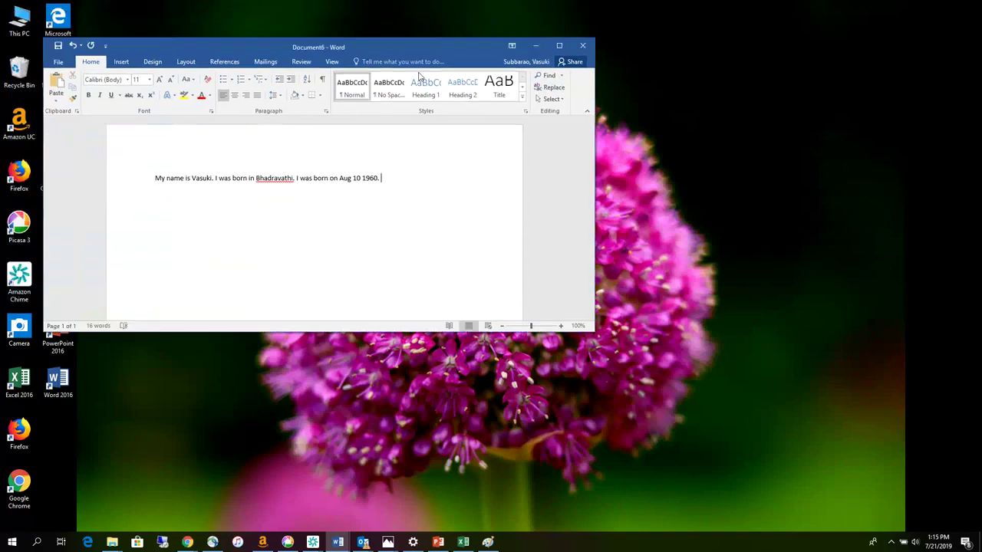
pyautogui.moveTo(419, 75); pyautogui.dragTo(500, 94)
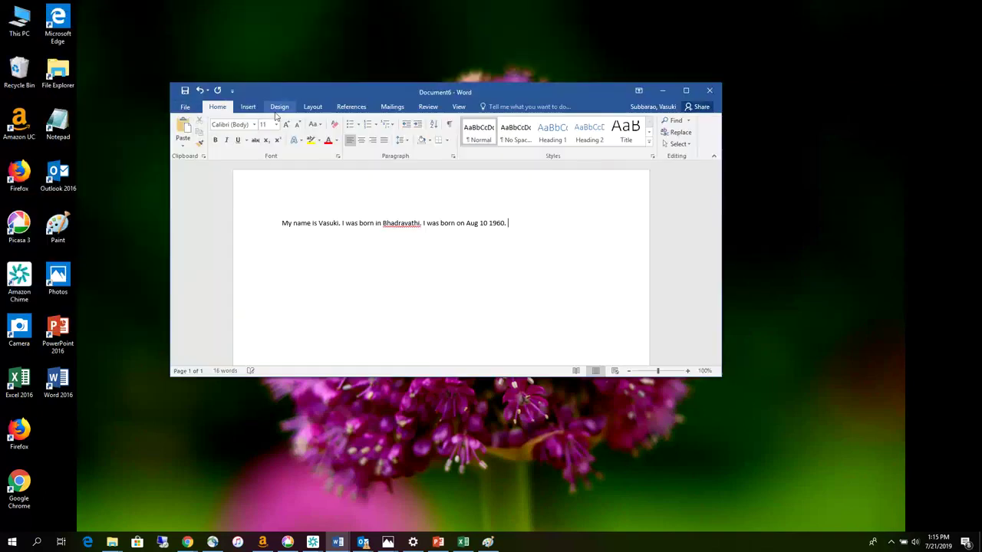
# - Pick Documents > Ashraya Computer Club > MS Word > Ajjipura as the Save As location
pyautogui.click(186, 110)
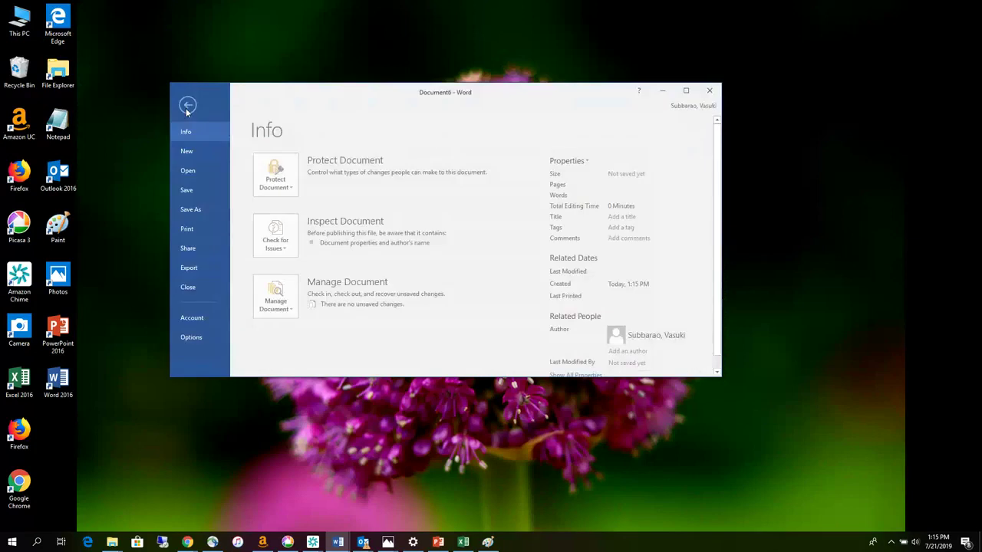
pyautogui.click(190, 209)
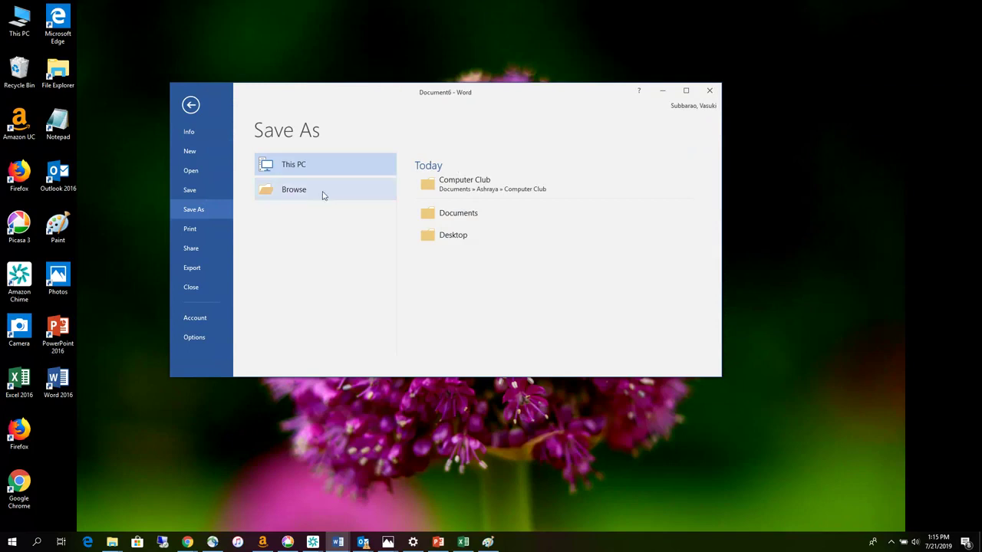
pyautogui.click(292, 198)
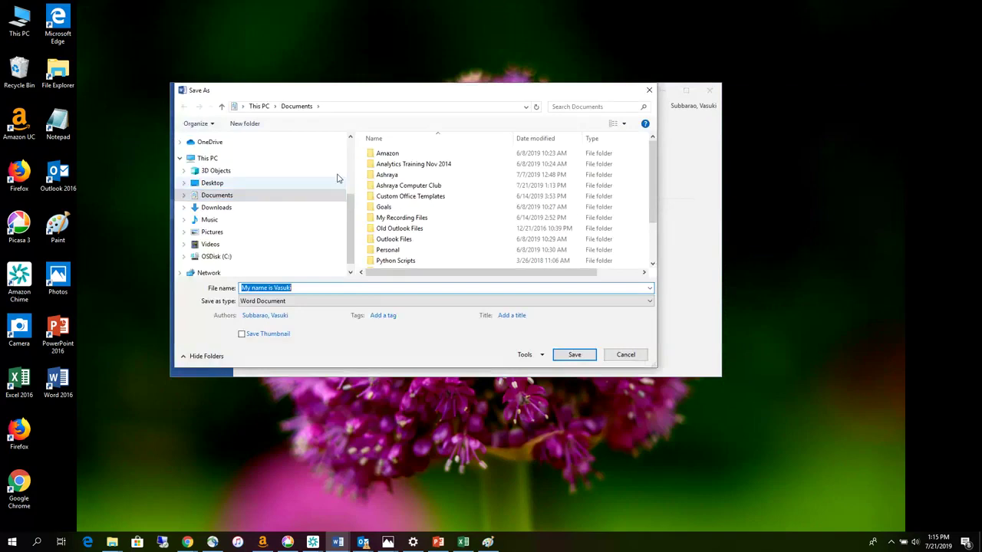
pyautogui.click(184, 196)
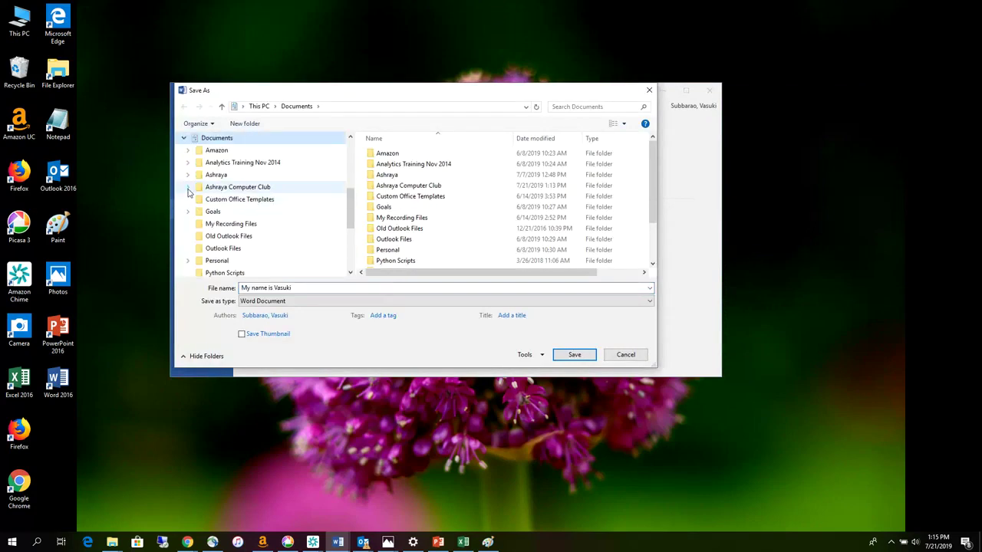
pyautogui.click(188, 189)
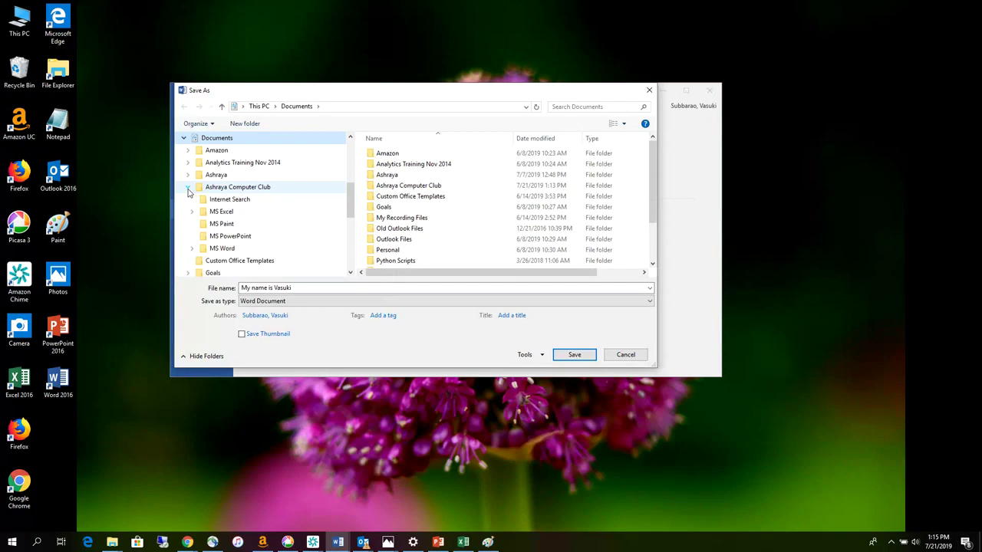
pyautogui.click(192, 247)
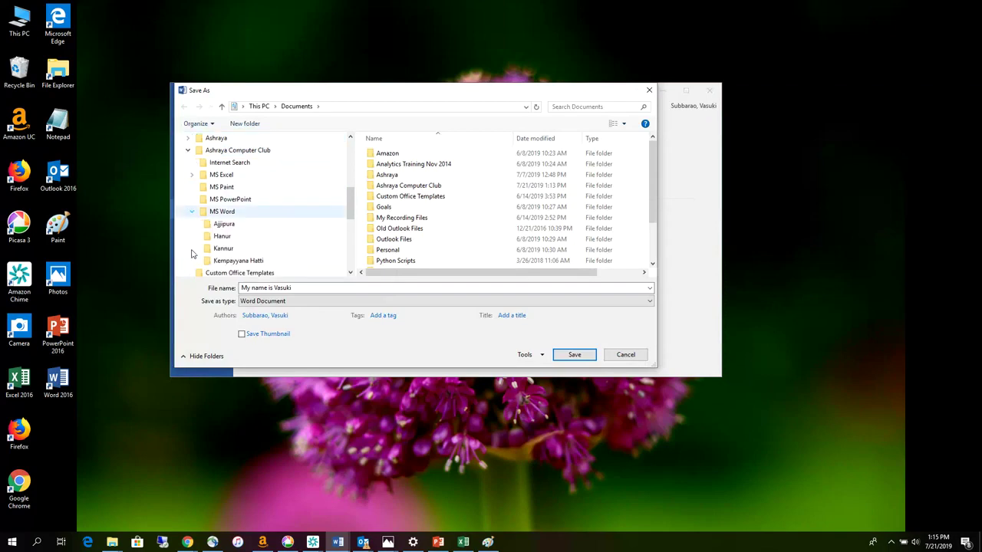
pyautogui.click(224, 224)
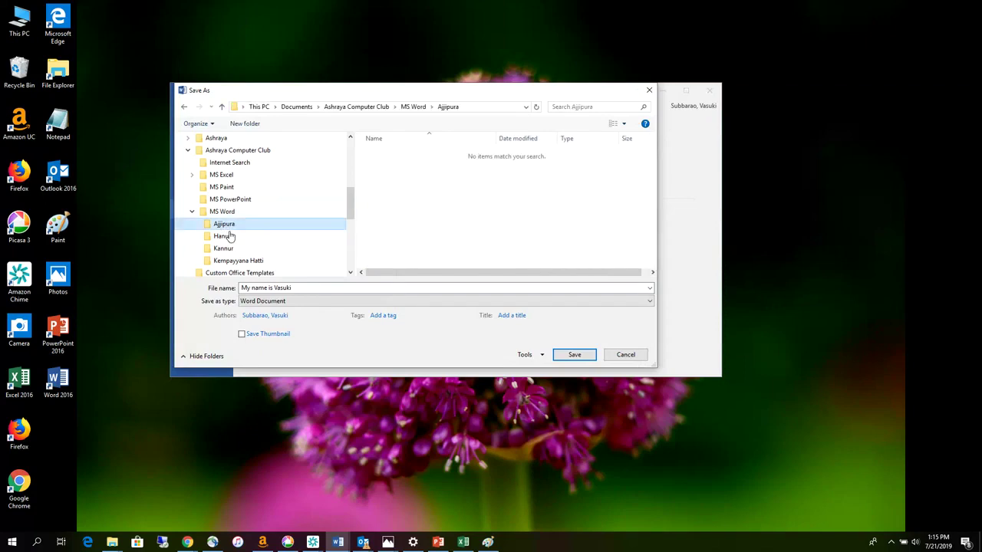
# - Save the document as 'Vasuki Story' in Word Document format
pyautogui.click(295, 288)
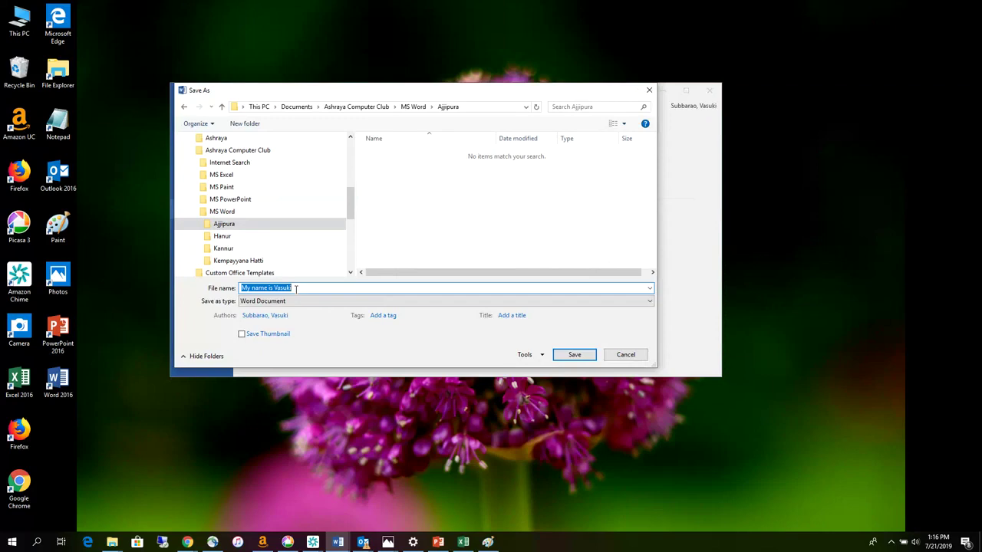
pyautogui.write('Vasuki Story')
pyautogui.click(282, 303)
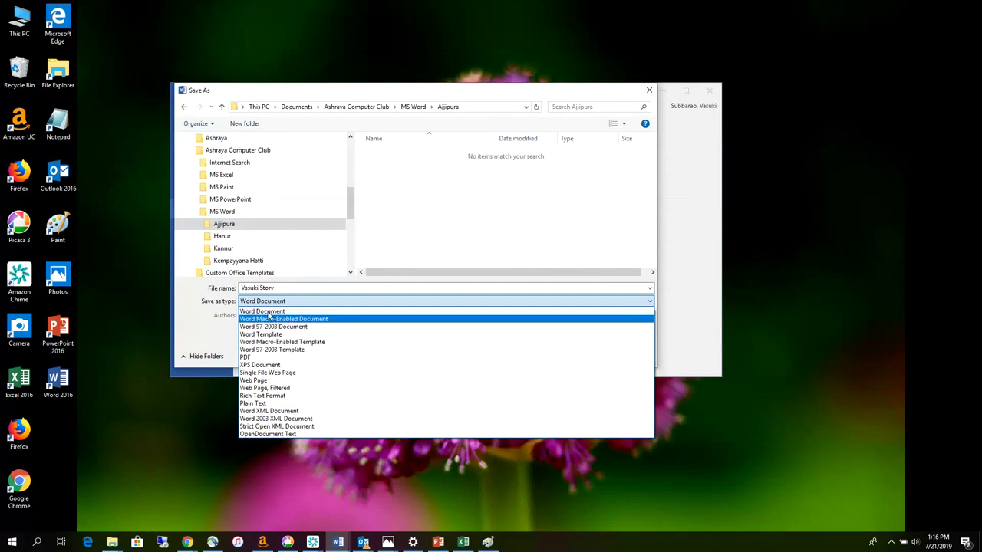
pyautogui.click(197, 331)
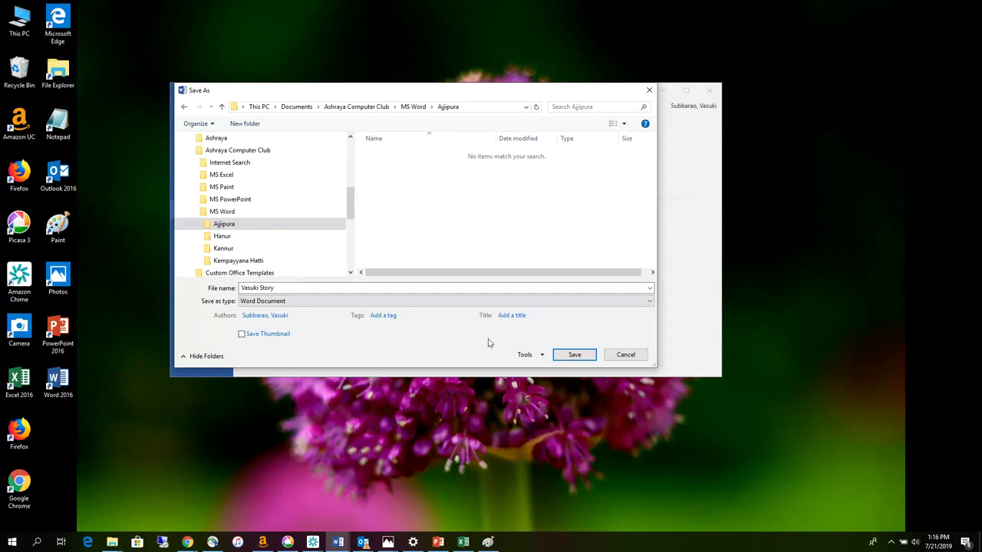
pyautogui.click(574, 356)
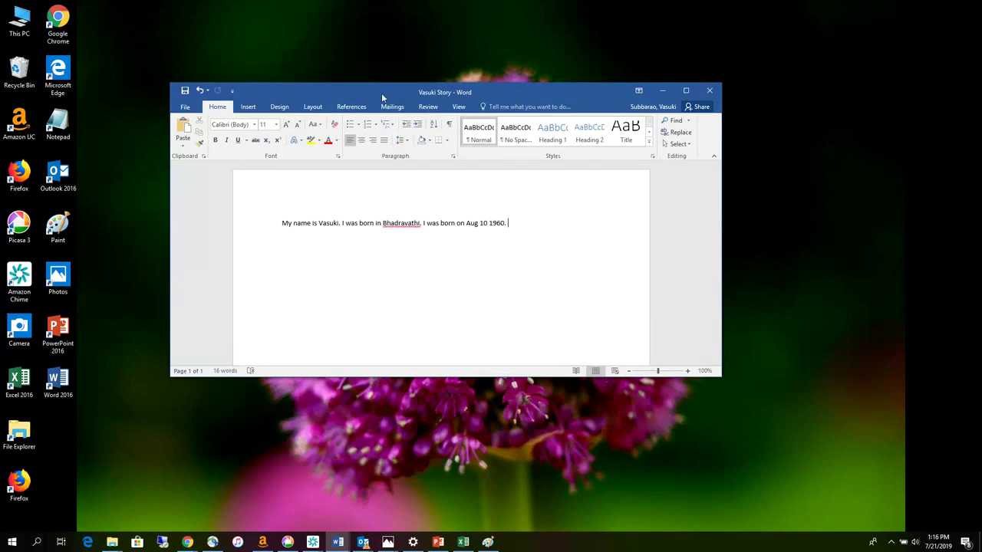
# - Check the saved file's location, then close Word
pyautogui.click(184, 107)
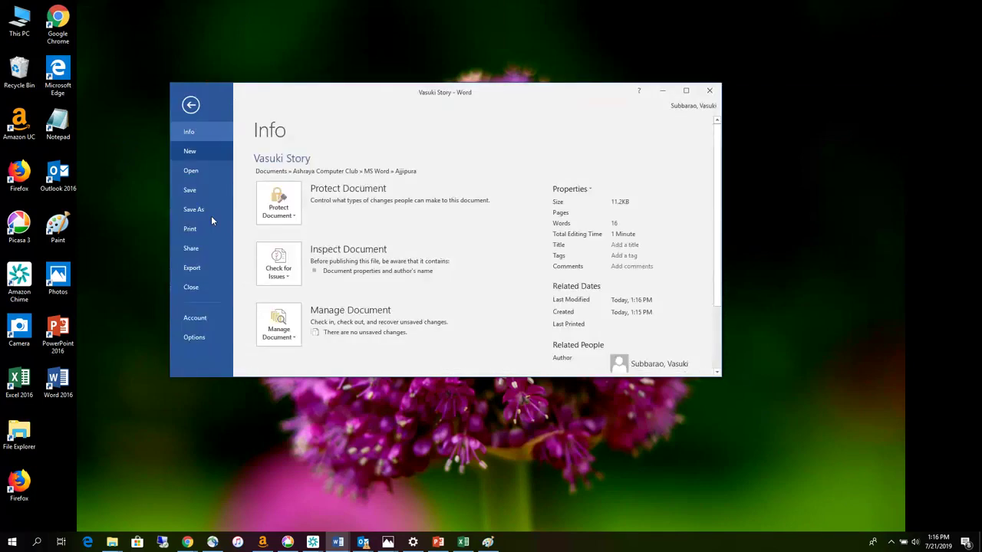
pyautogui.click(191, 105)
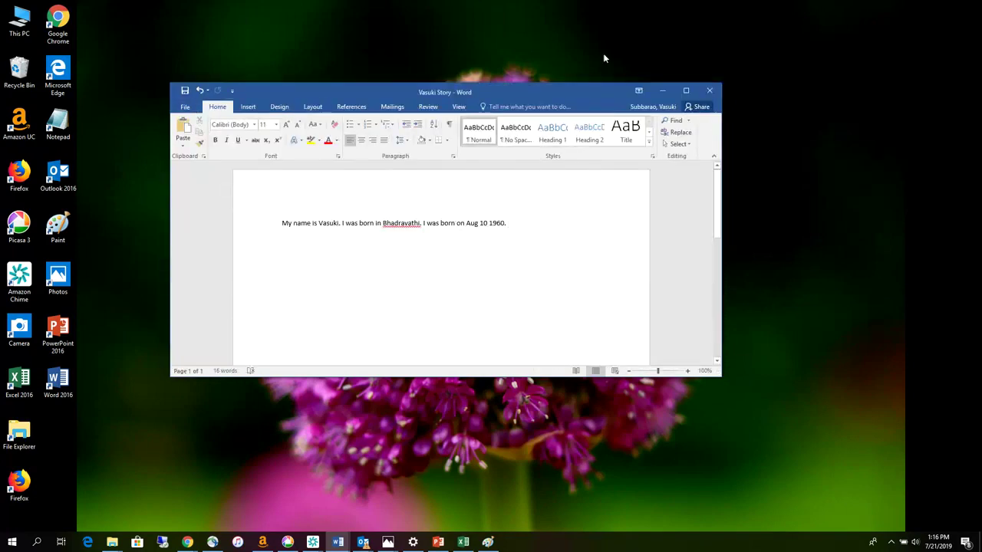
pyautogui.click(709, 92)
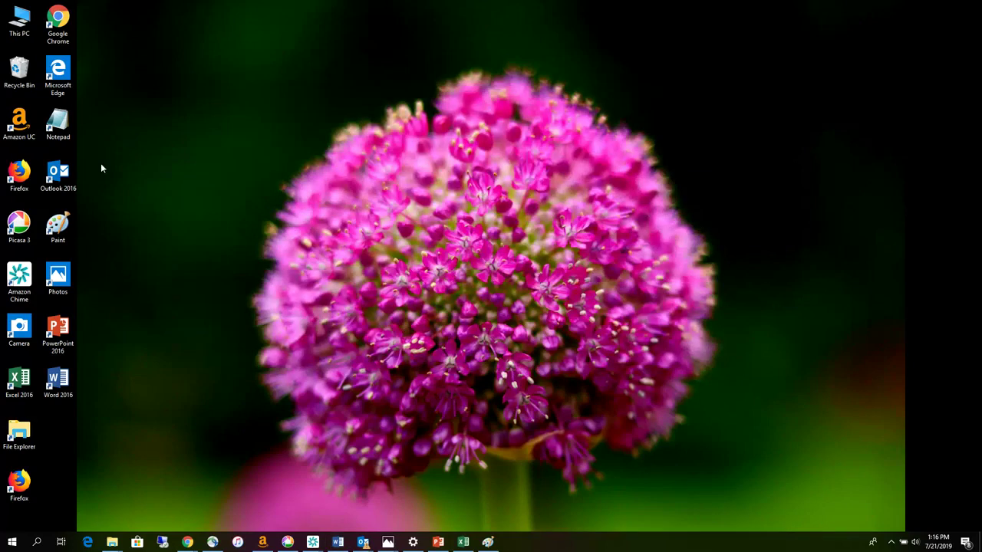
# - Open a maximized File Explorer on Documents > MS Word > Ajjipura, showing Vasuki Story
pyautogui.doubleClick(14, 439)
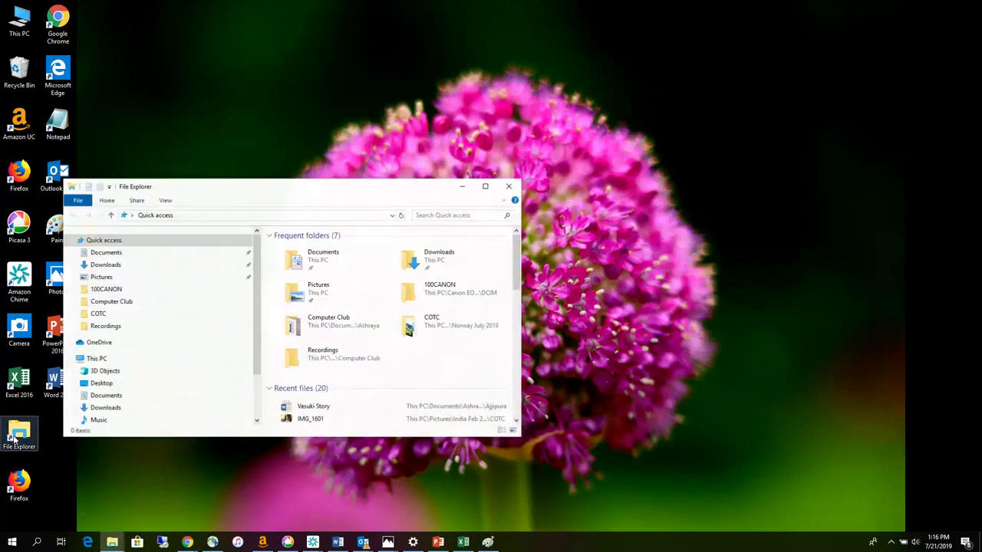
pyautogui.click(486, 188)
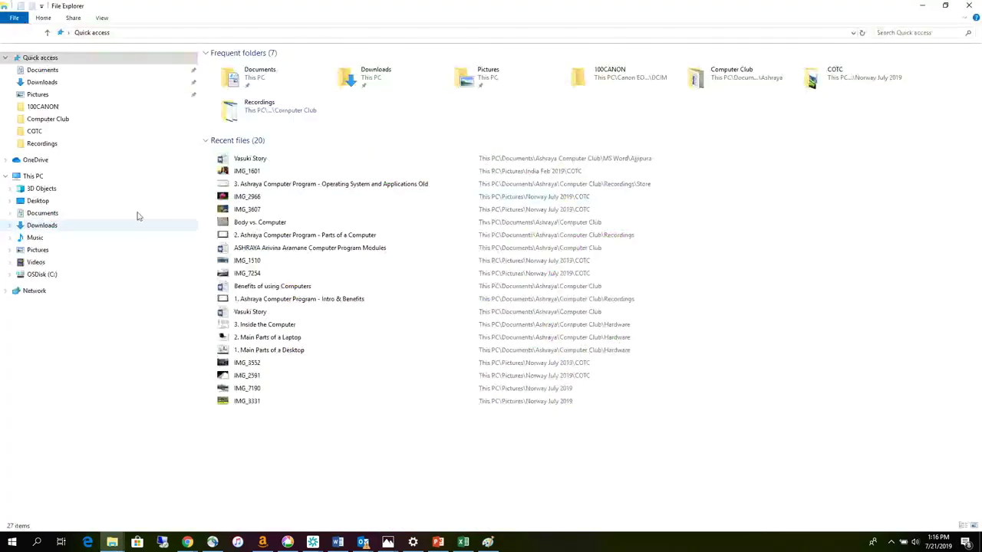
pyautogui.click(9, 213)
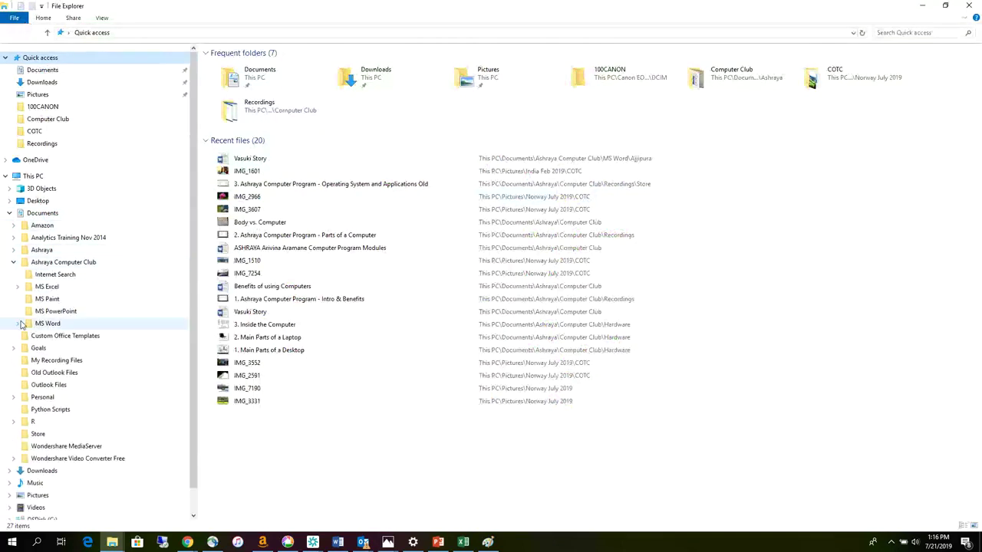
pyautogui.click(17, 323)
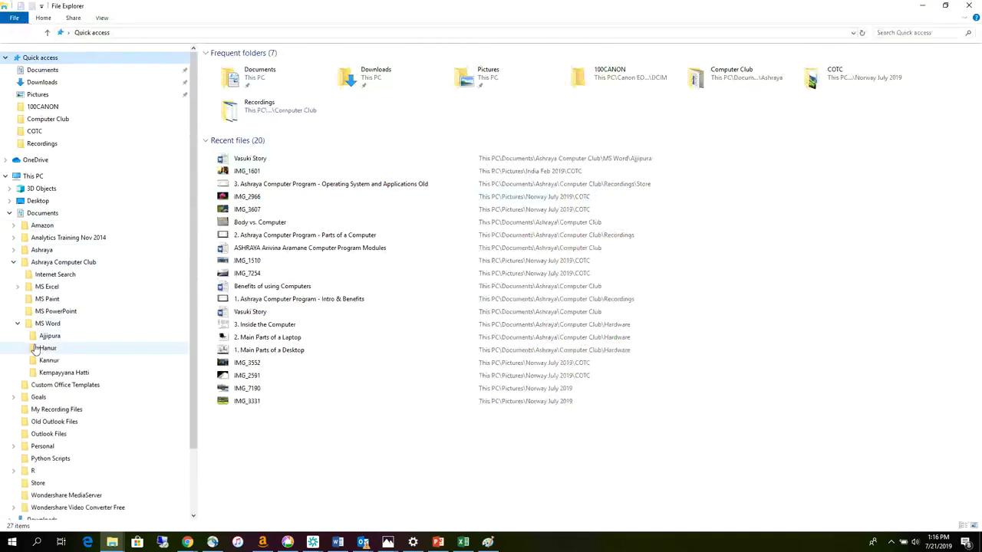
pyautogui.click(43, 338)
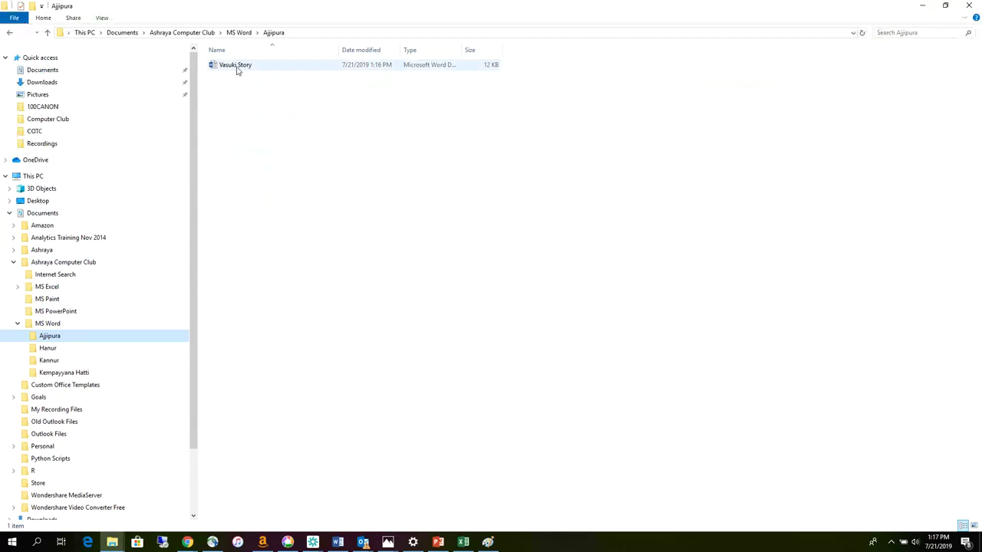
pyautogui.rightClick(237, 70)
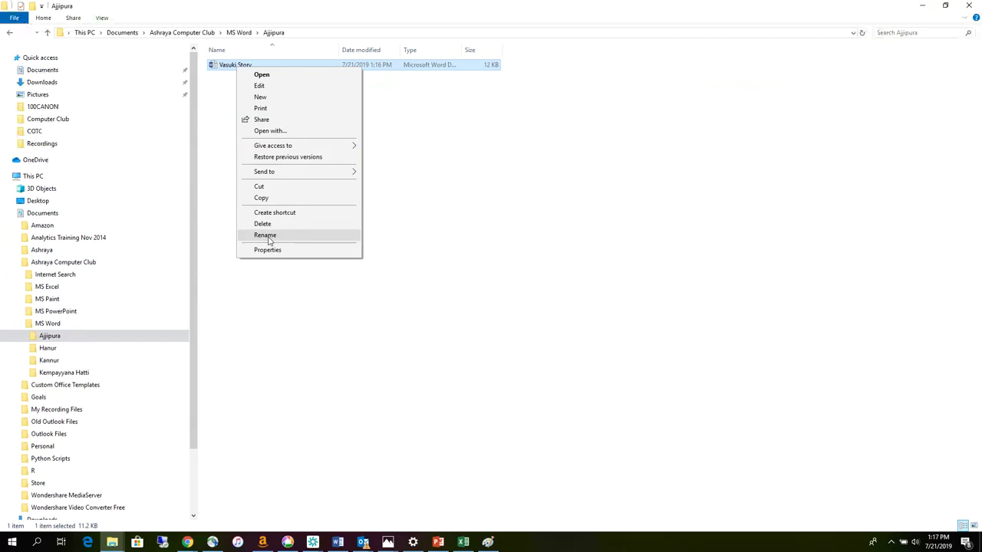
pyautogui.click(269, 236)
pyautogui.click(253, 65)
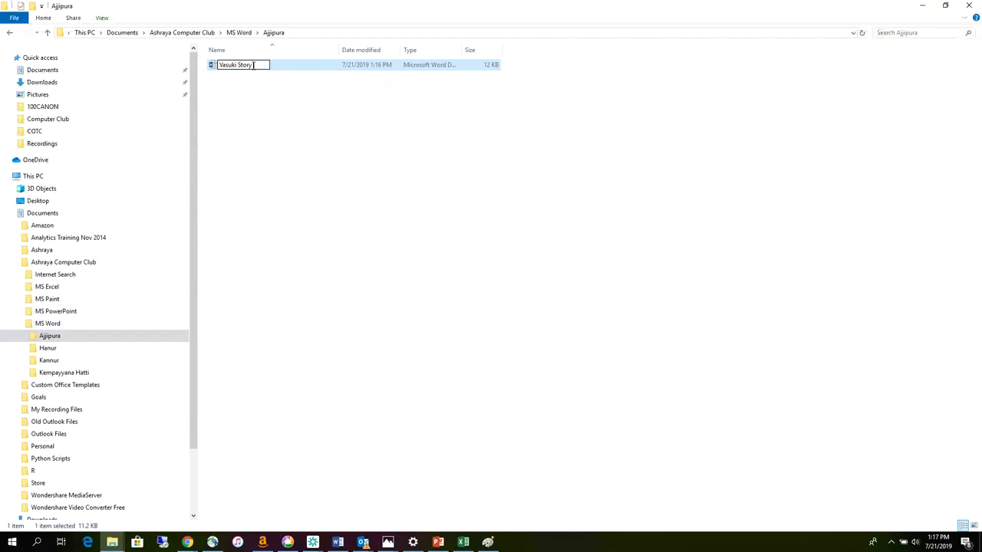
pyautogui.press('BackSpace')
pyautogui.press('BackSpace')
pyautogui.write('ies')
pyautogui.press('BackSpace')
pyautogui.press('BackSpace')
pyautogui.press('BackSpace')
pyautogui.press('BackSpace')
pyautogui.press('BackSpace')
pyautogui.press('BackSpace')
pyautogui.press('BackSpace')
pyautogui.press('BackSpace')
pyautogui.press('BackSpace')
pyautogui.press('BackSpace')
pyautogui.press('BackSpace')
pyautogui.press('BackSpace')
pyautogui.press('BackSpace')
pyautogui.press('BackSpace')
pyautogui.write('Story by Vasuki')
pyautogui.click(242, 123)
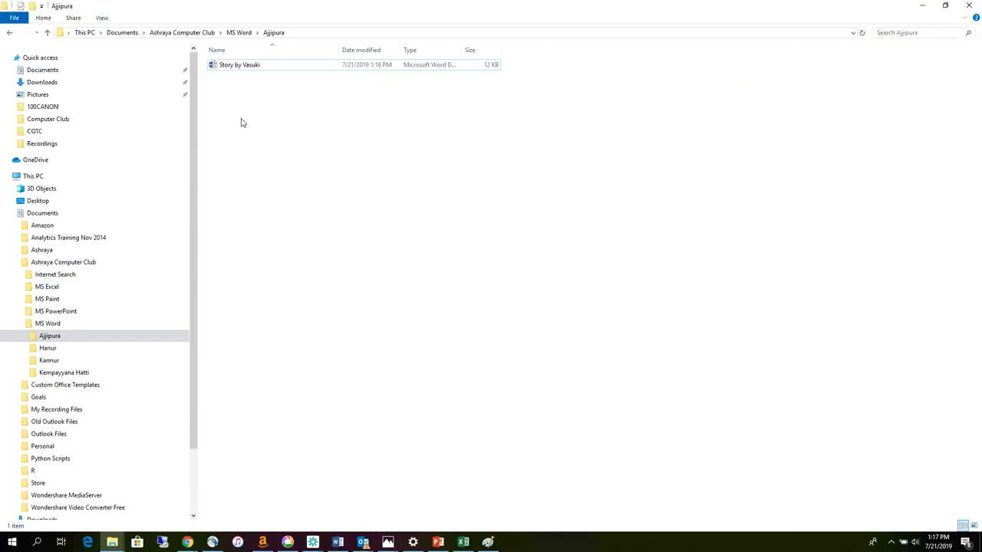
pyautogui.click(237, 68)
pyautogui.rightClick(238, 68)
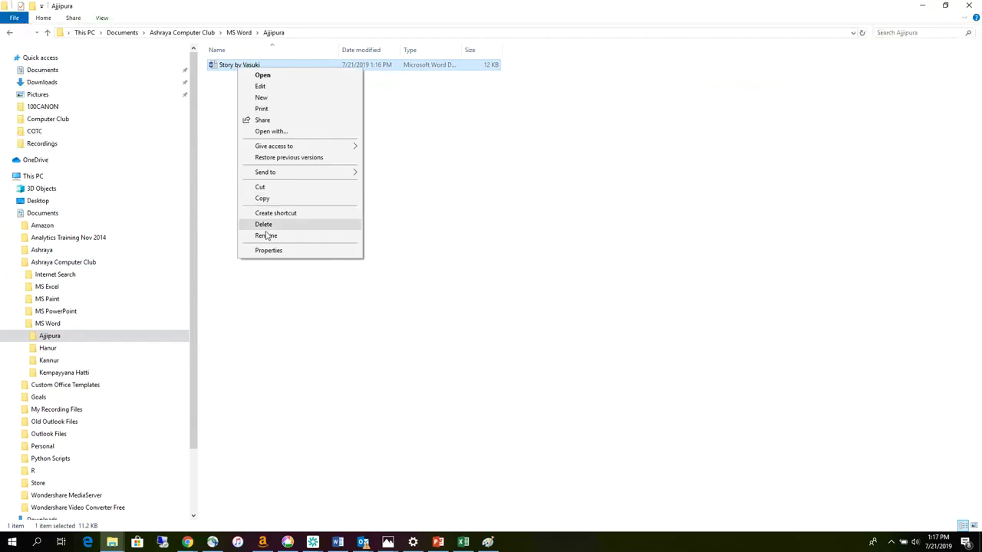
pyautogui.click(267, 235)
pyautogui.write('Vasuki ')
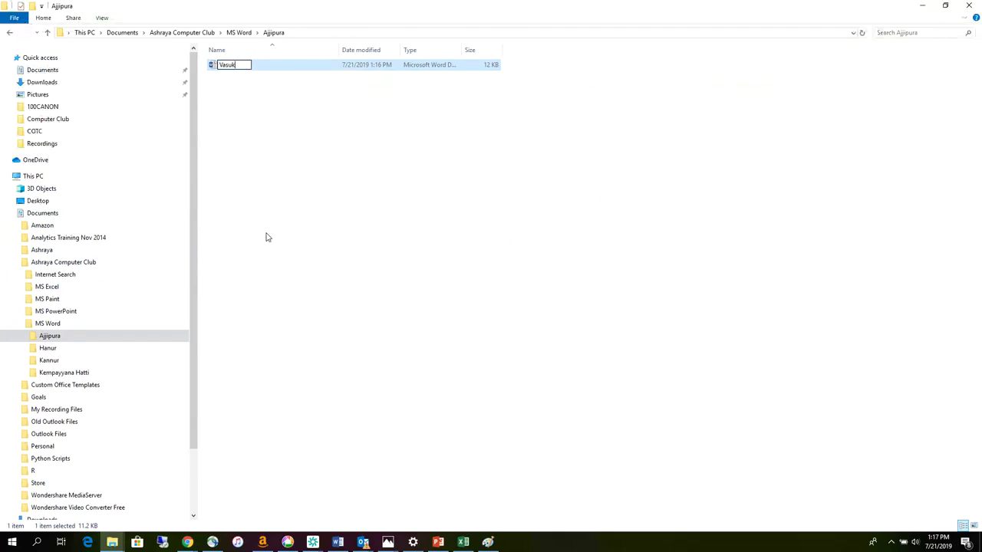
pyautogui.write('Story')
pyautogui.click(236, 136)
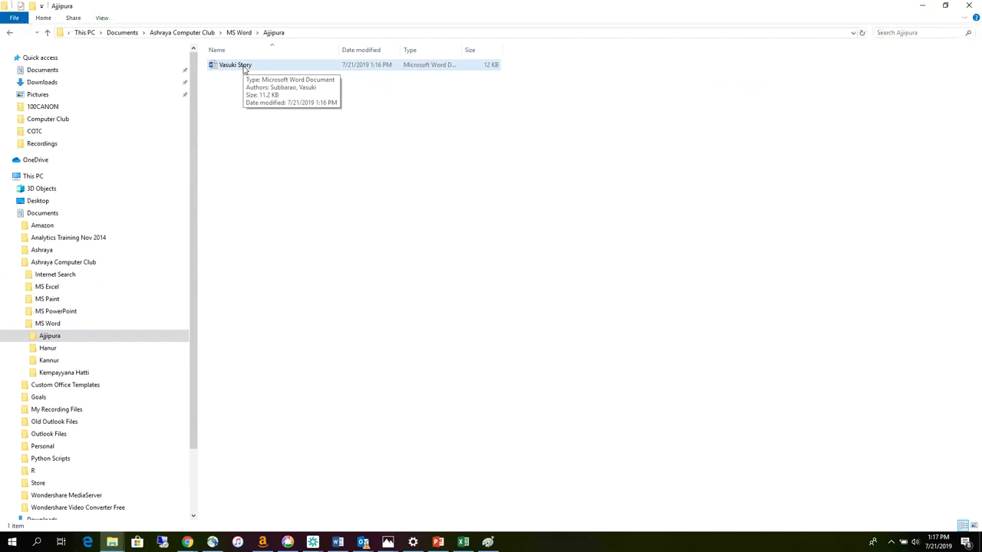
pyautogui.rightClick(244, 68)
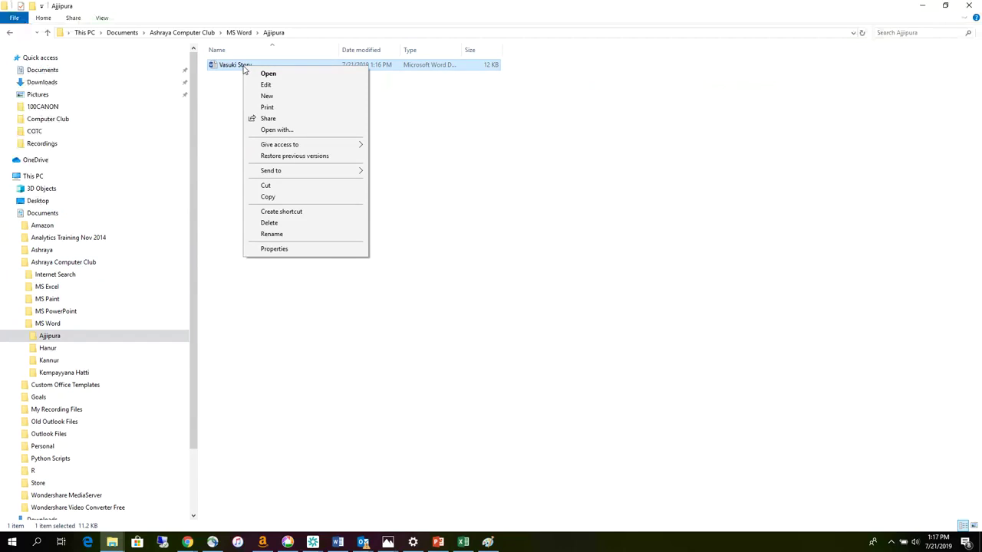
pyautogui.click(232, 77)
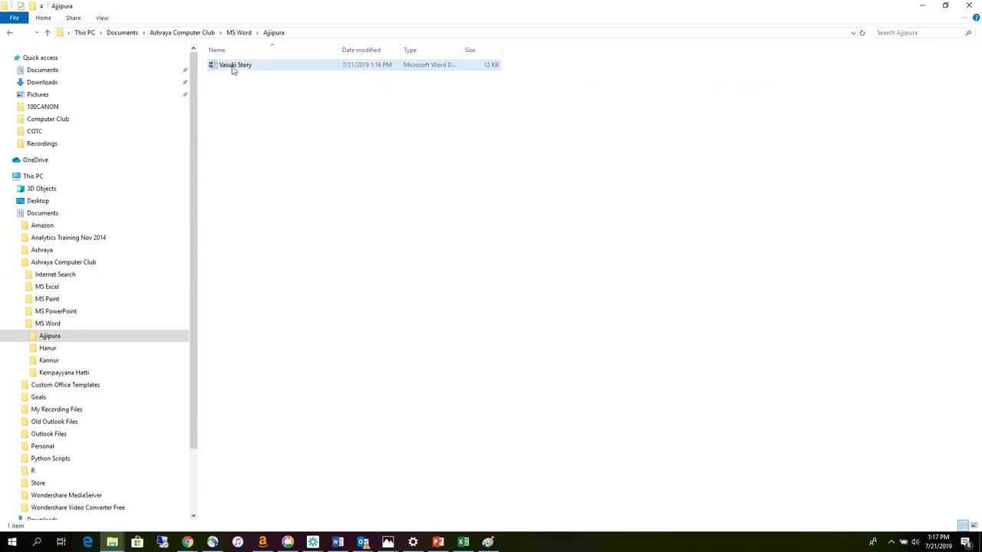
pyautogui.moveTo(234, 69)
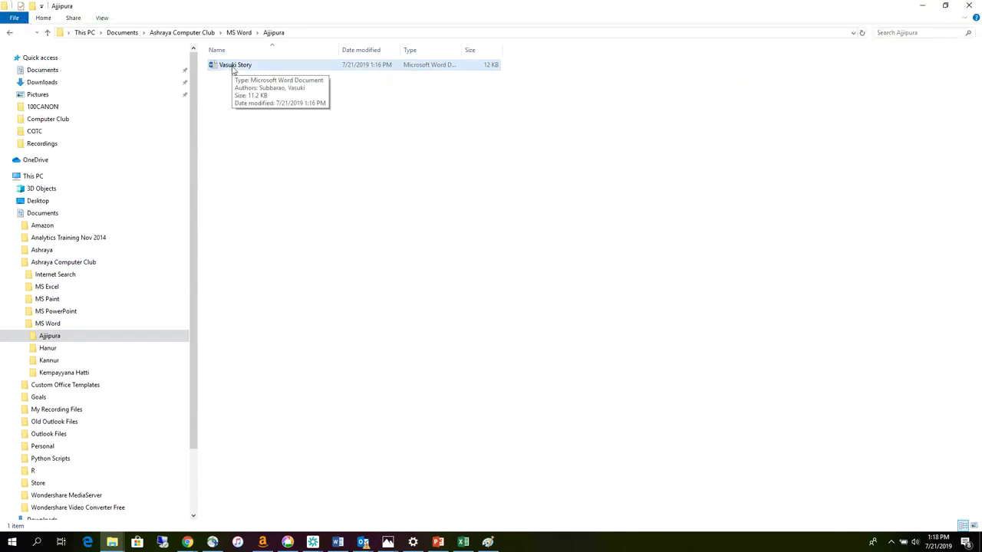
# - Add the Bangalore 1970–1982 and America sentences to Vasuki Story, then save and close it
pyautogui.doubleClick(234, 69)
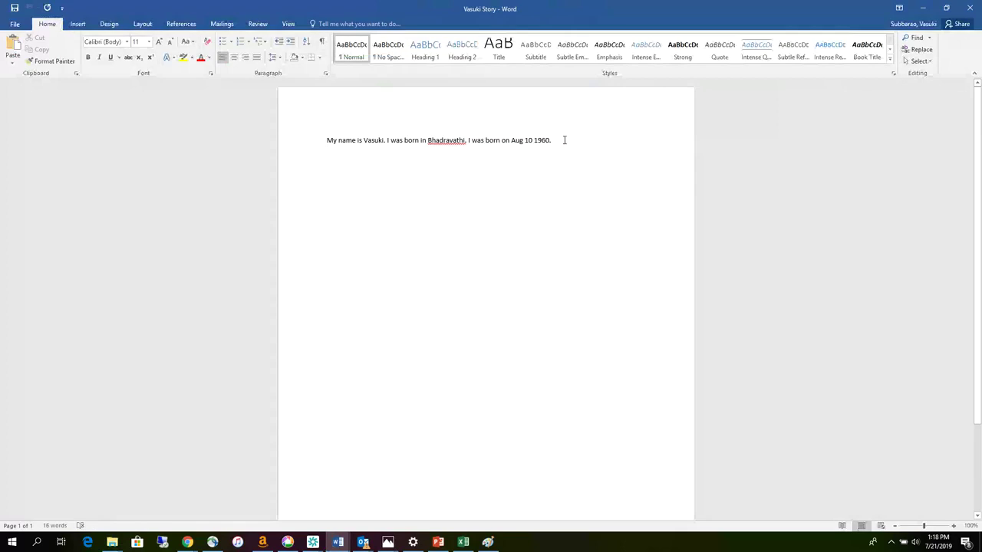
pyautogui.write('I w')
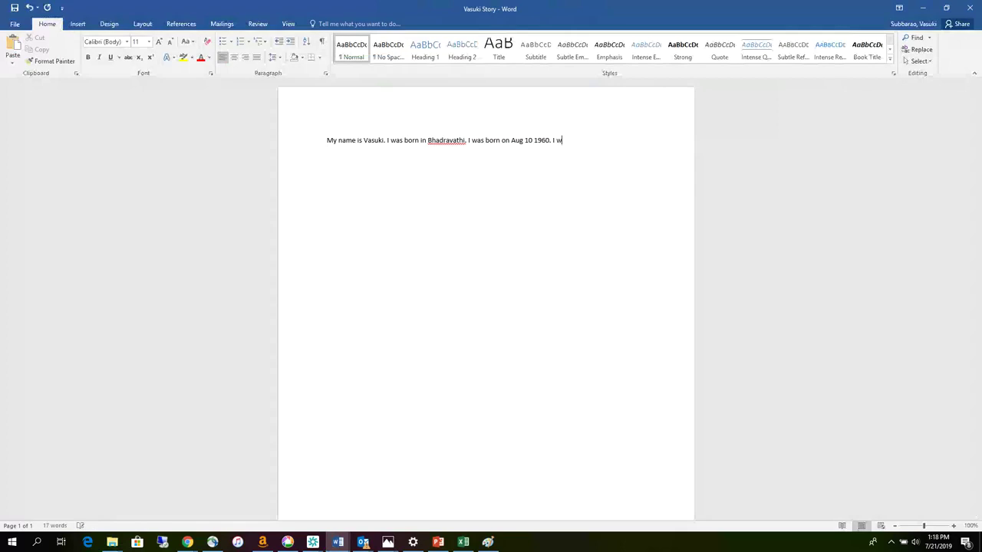
pyautogui.write('ent to Bangalore in 1970. I stayed in Bangalore ')
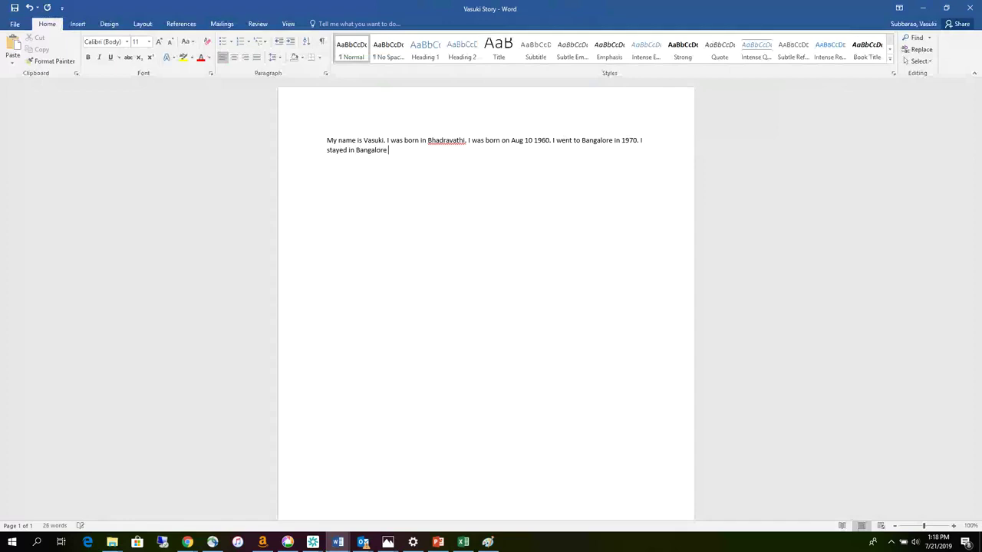
pyautogui.write('till 1982. And then came to America.')
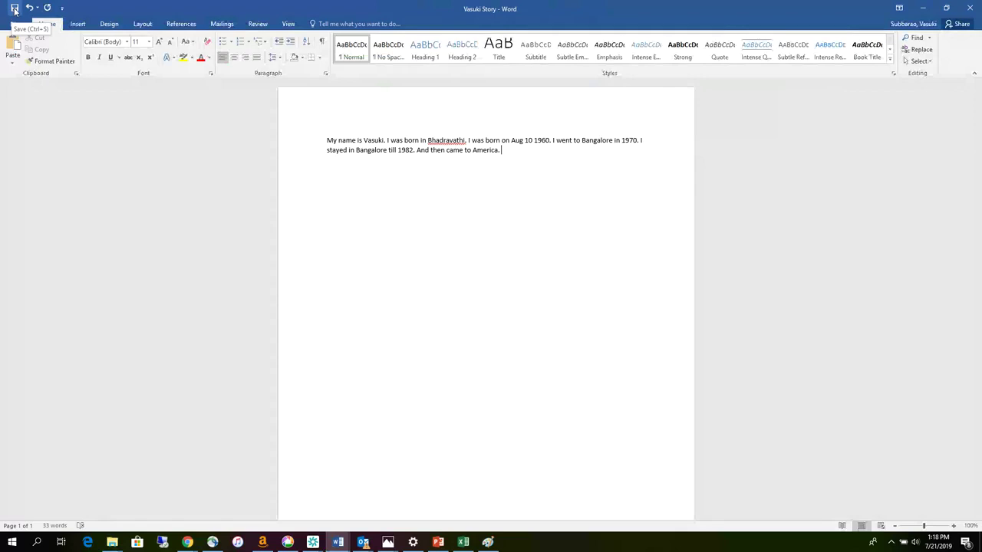
pyautogui.click(15, 10)
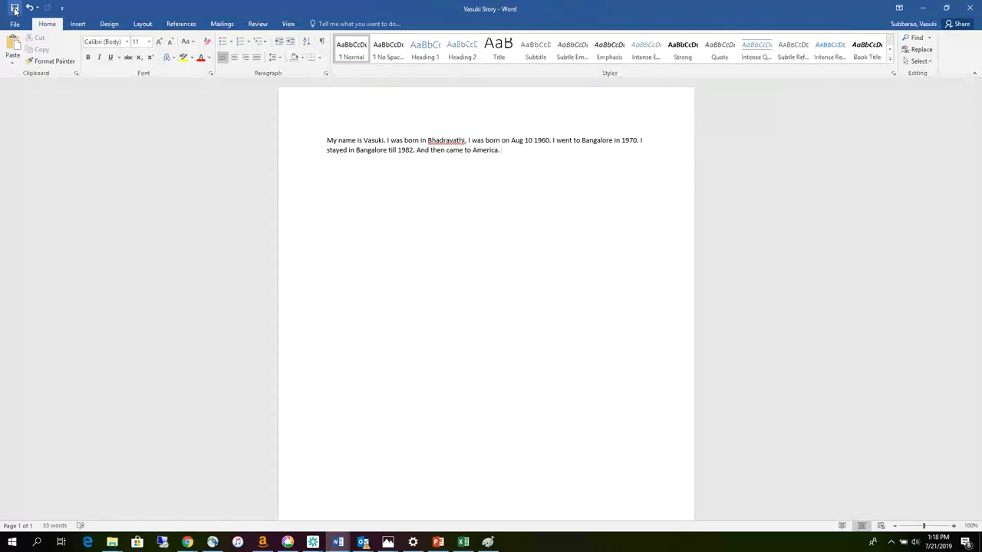
pyautogui.click(970, 13)
# - Return to File Explorer's Ashraya Computer Club > MS Word > Ajjipura folder
pyautogui.moveTo(112, 542)
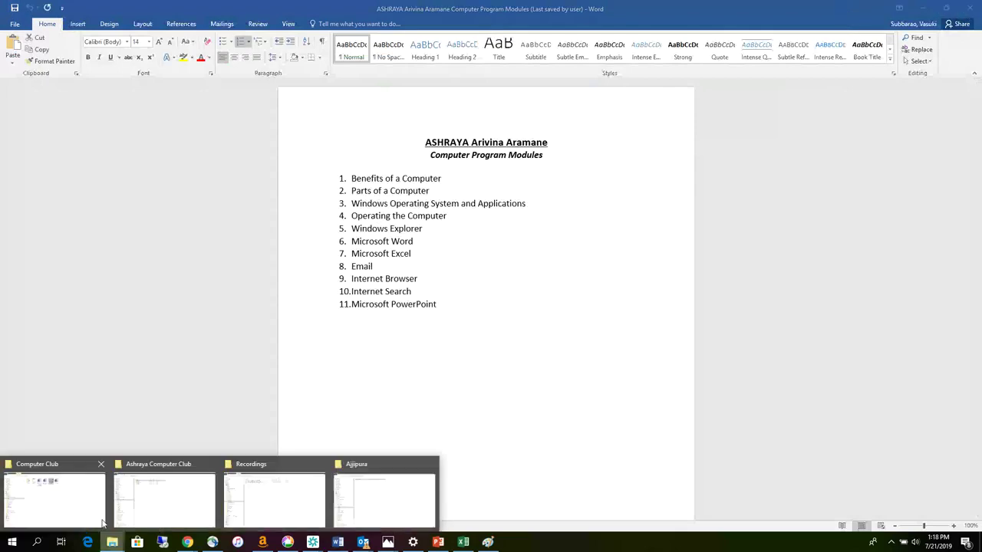
pyautogui.click(35, 517)
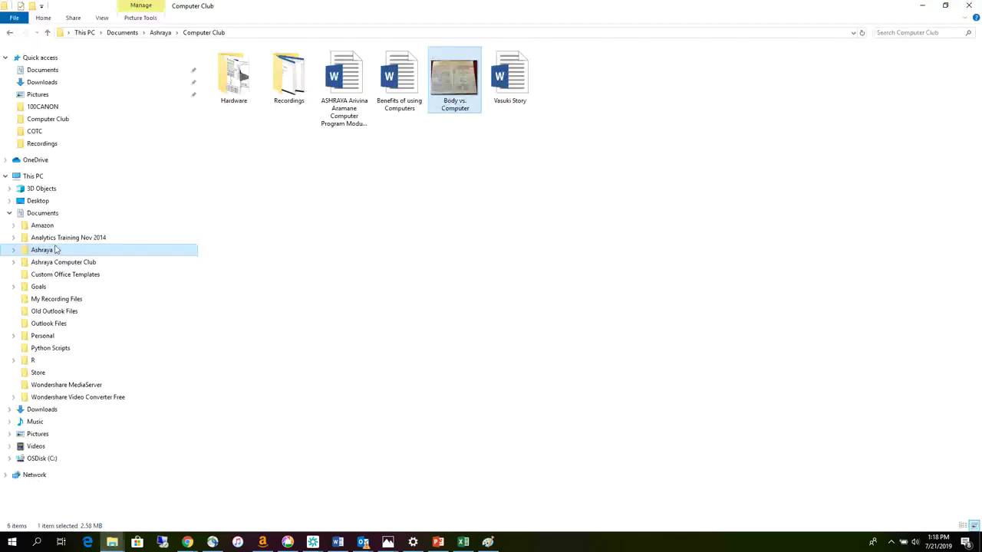
pyautogui.click(13, 263)
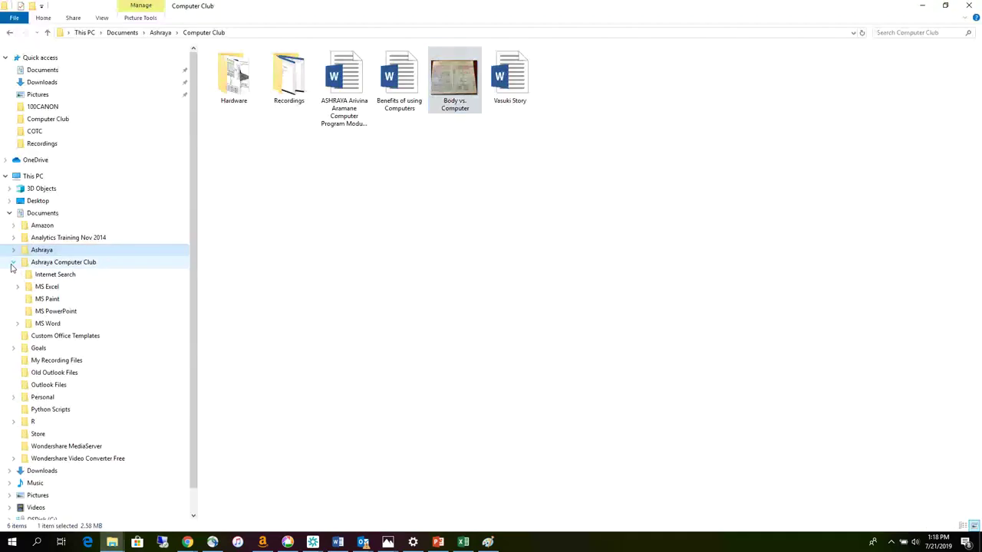
pyautogui.click(17, 324)
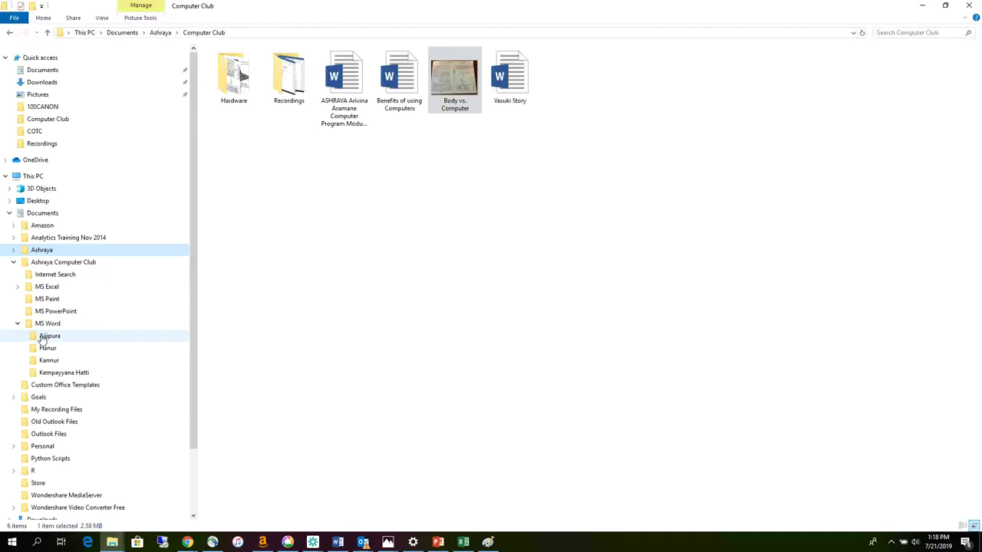
pyautogui.click(46, 338)
# - Reopen Vasuki Story to check it, then close it
pyautogui.click(230, 67)
pyautogui.click(228, 66)
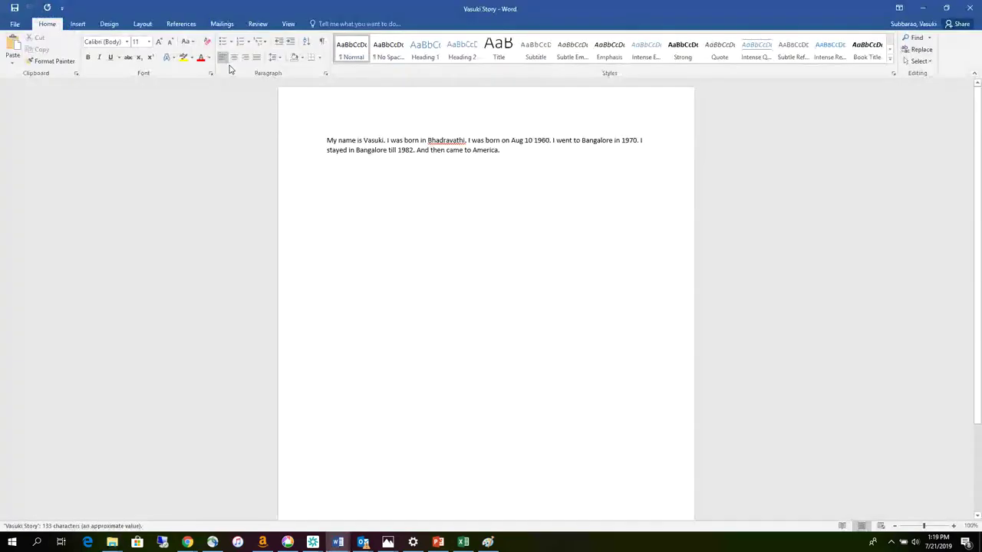
pyautogui.click(968, 11)
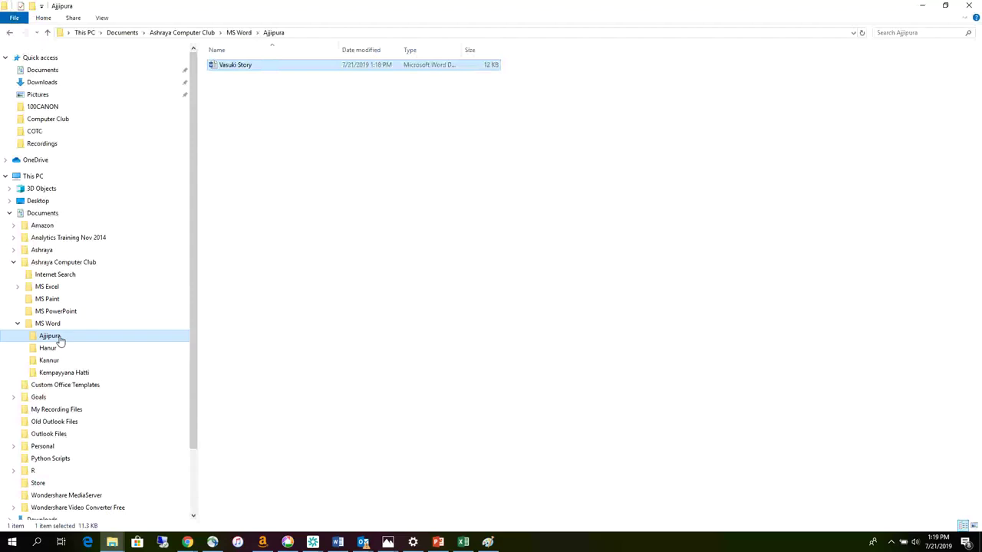
# - Copy the Vasuki Story file from Ajjipura
pyautogui.rightClick(246, 68)
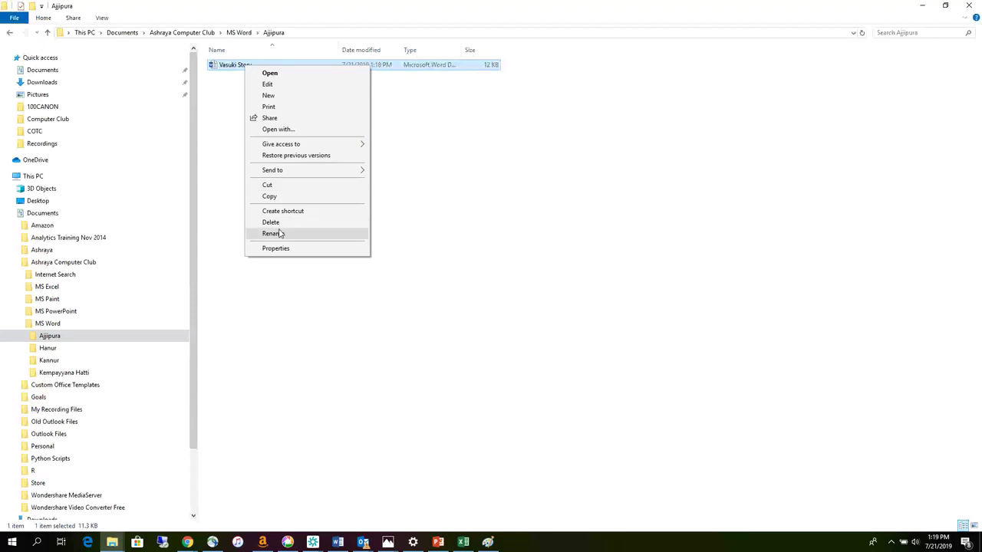
pyautogui.click(214, 125)
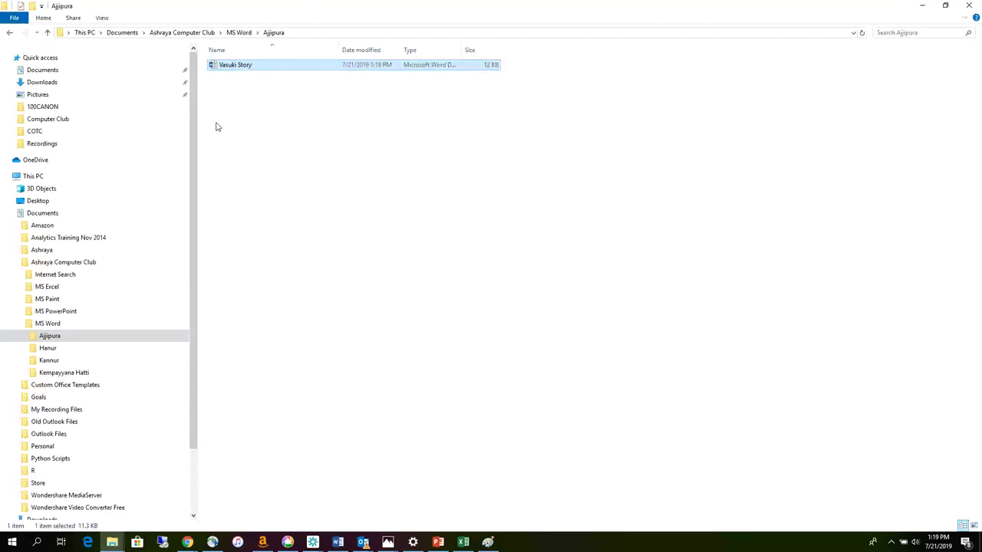
pyautogui.click(238, 68)
pyautogui.rightClick(239, 67)
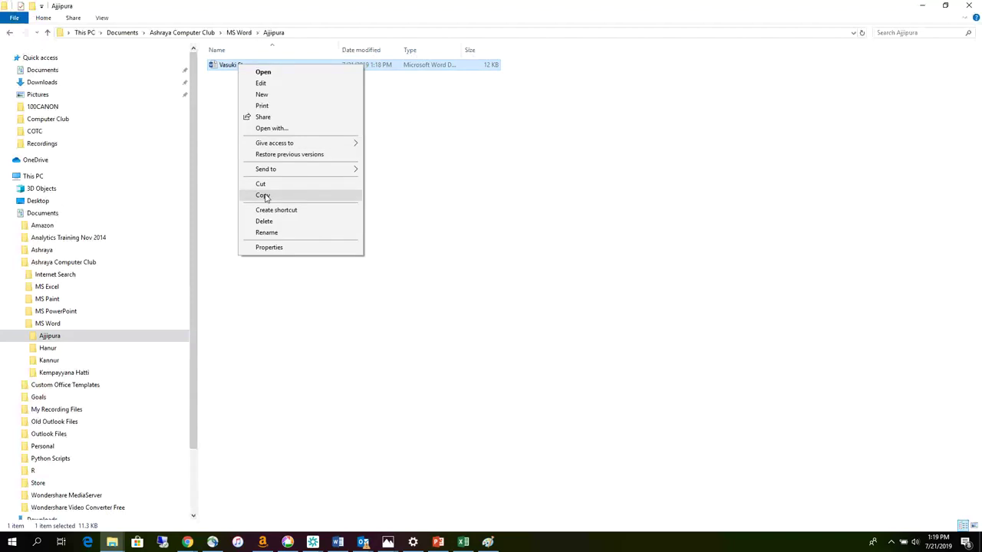
pyautogui.click(263, 197)
# - Paste the copy into the empty Hanur folder and return to Ajjipura
pyautogui.rightClick(232, 110)
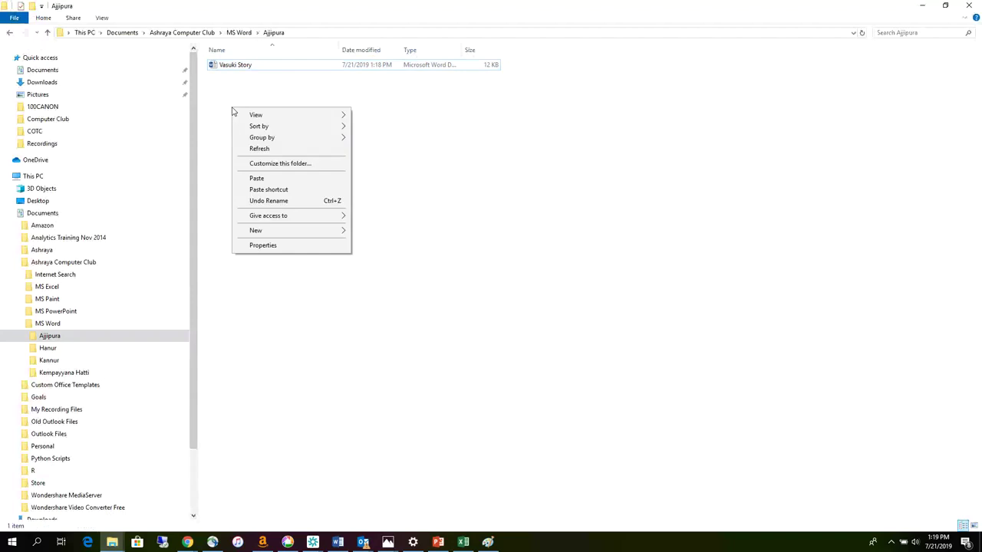
pyautogui.click(48, 349)
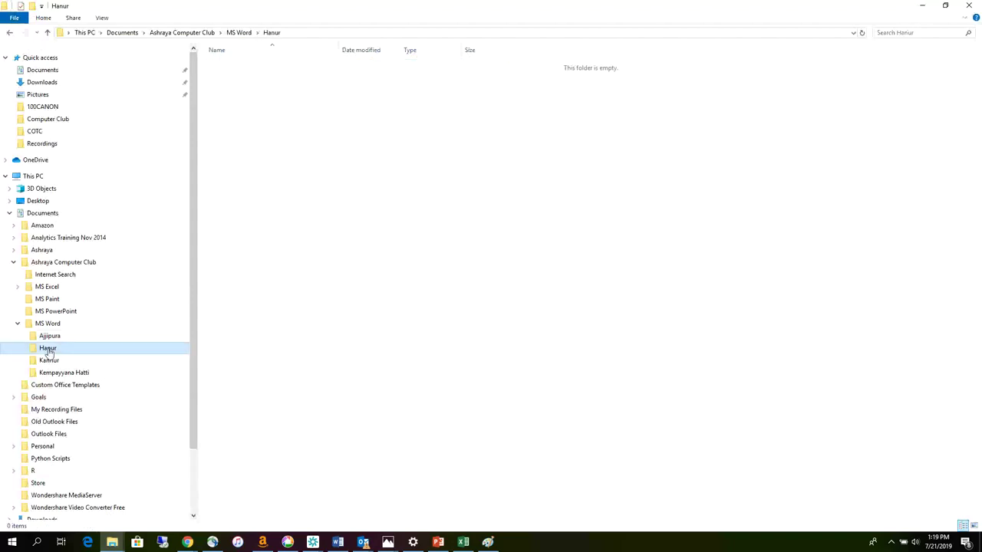
pyautogui.rightClick(242, 128)
pyautogui.click(276, 196)
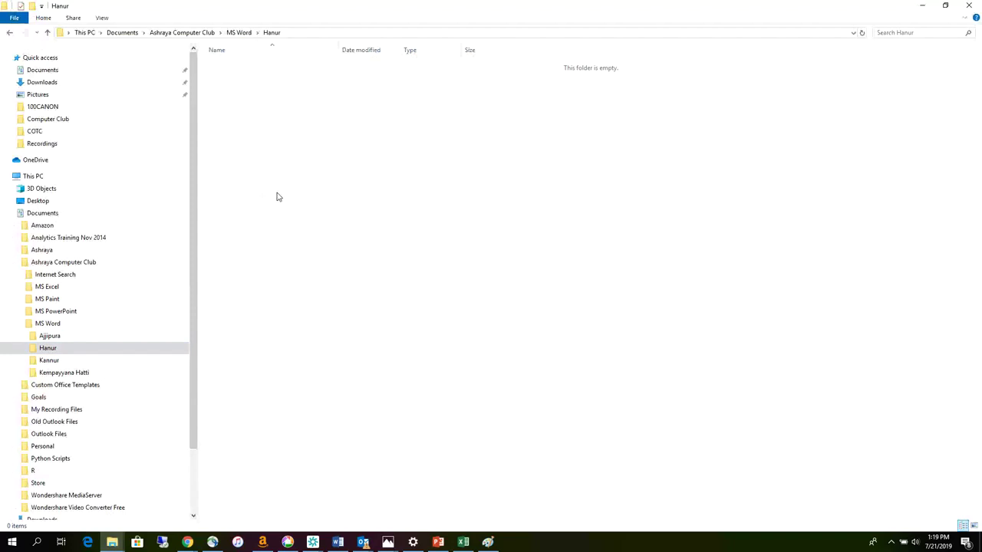
pyautogui.click(49, 336)
pyautogui.click(49, 350)
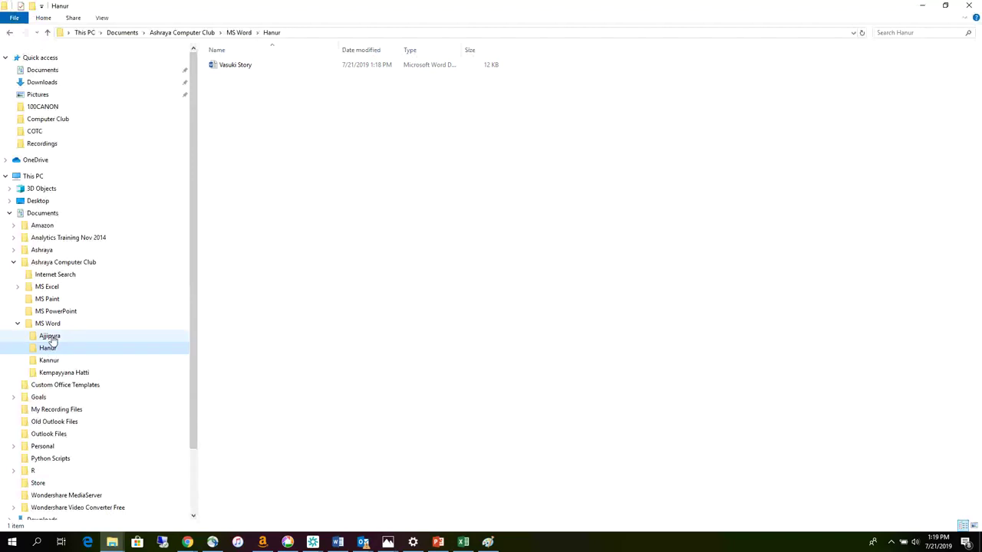
pyautogui.click(51, 339)
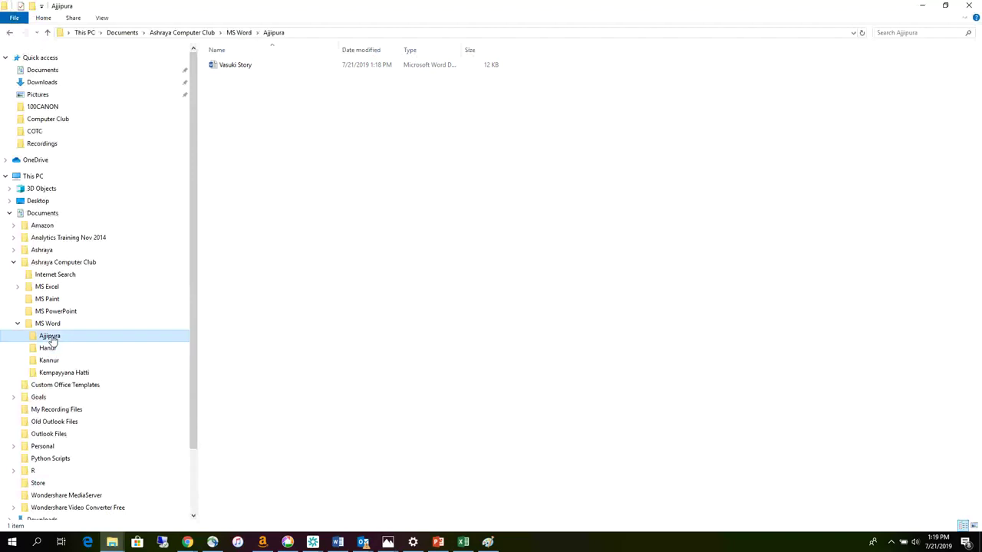
# - Rename the Ajjipura copy to 'Vasuki Story 1'
pyautogui.rightClick(251, 68)
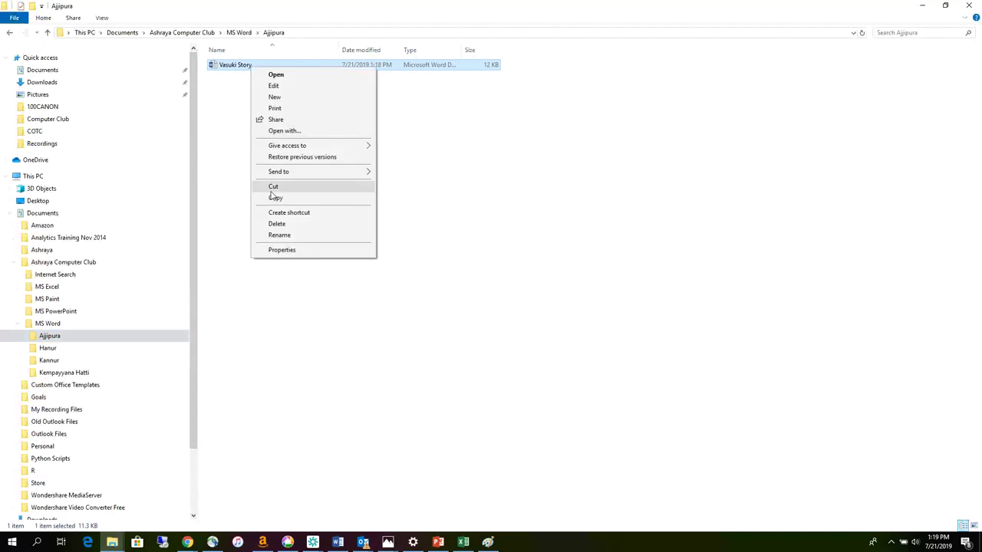
pyautogui.click(279, 236)
pyautogui.click(260, 66)
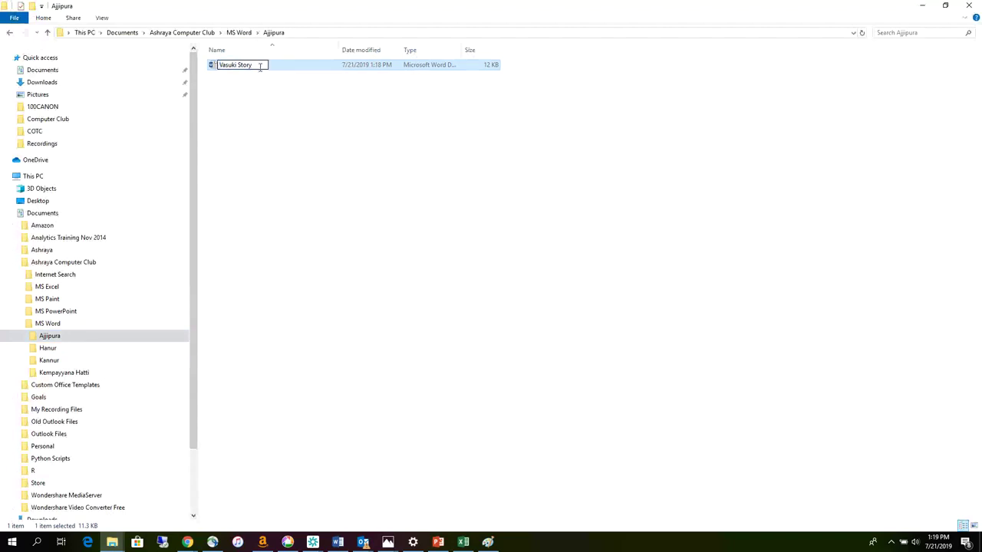
pyautogui.write('1')
pyautogui.click(254, 138)
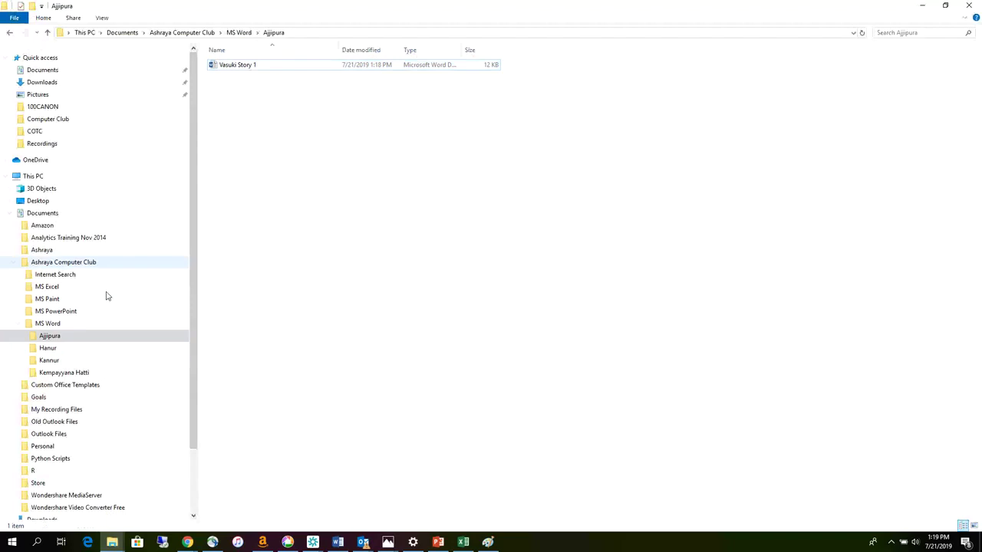
# - Rename the Hanur copy to 'Vasuki Story 2'
pyautogui.click(48, 349)
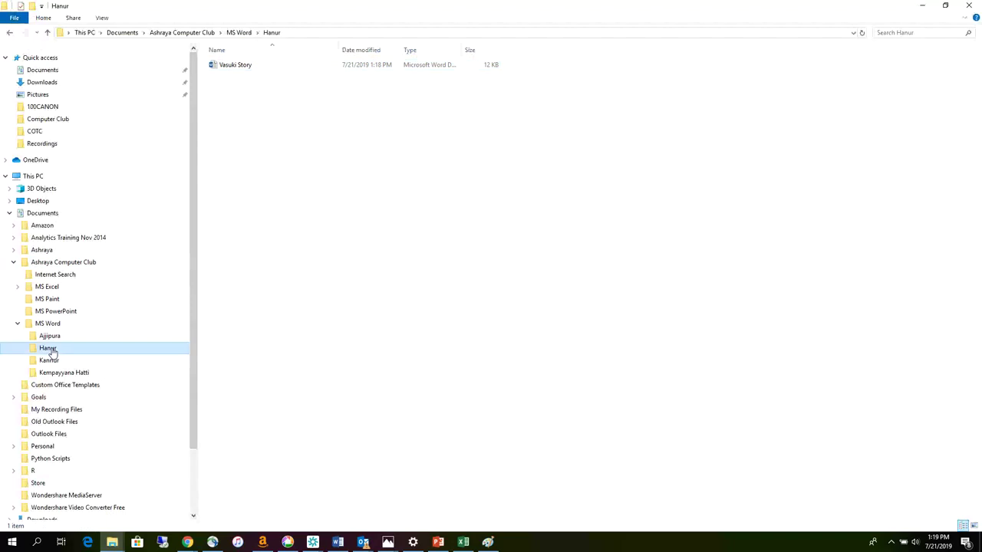
pyautogui.rightClick(250, 66)
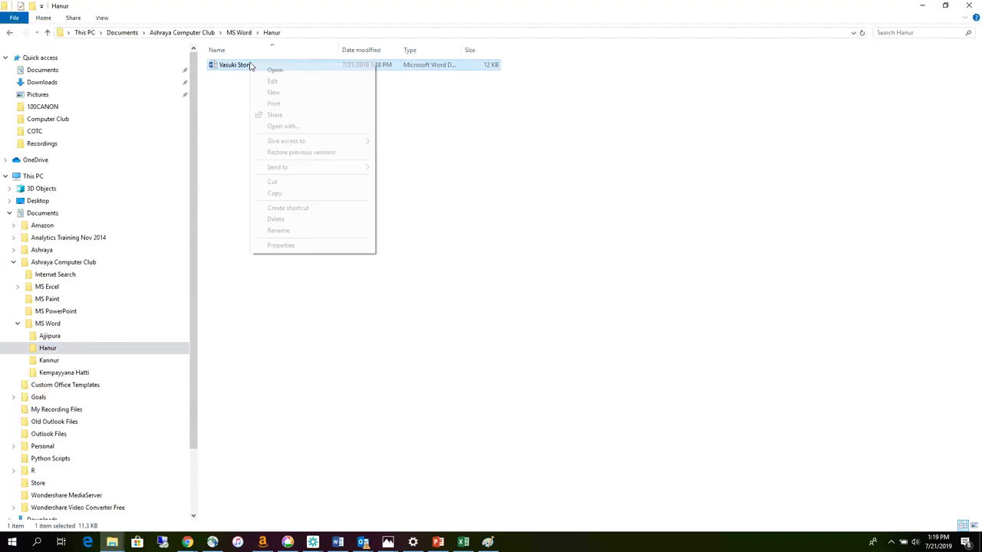
pyautogui.click(316, 230)
pyautogui.click(261, 64)
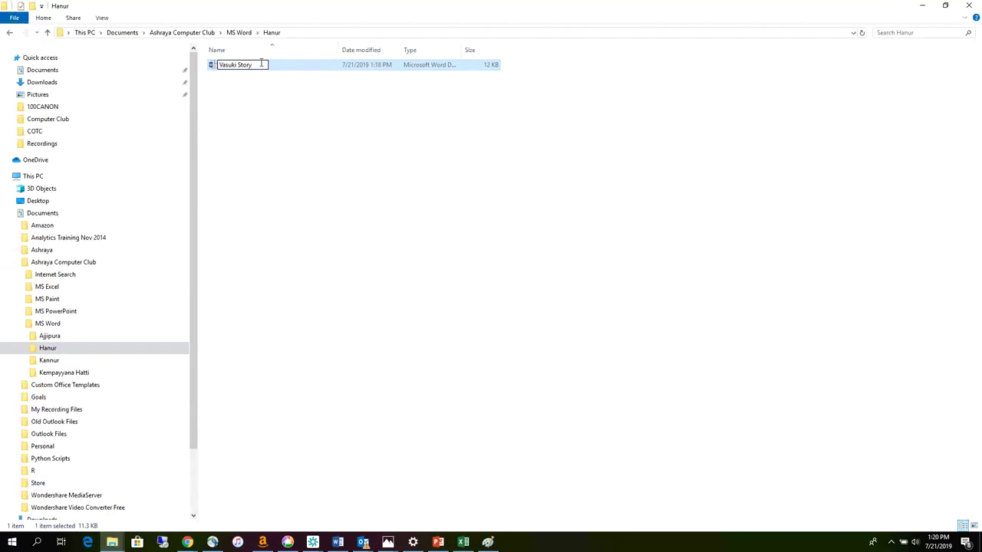
pyautogui.write('2')
pyautogui.click(240, 146)
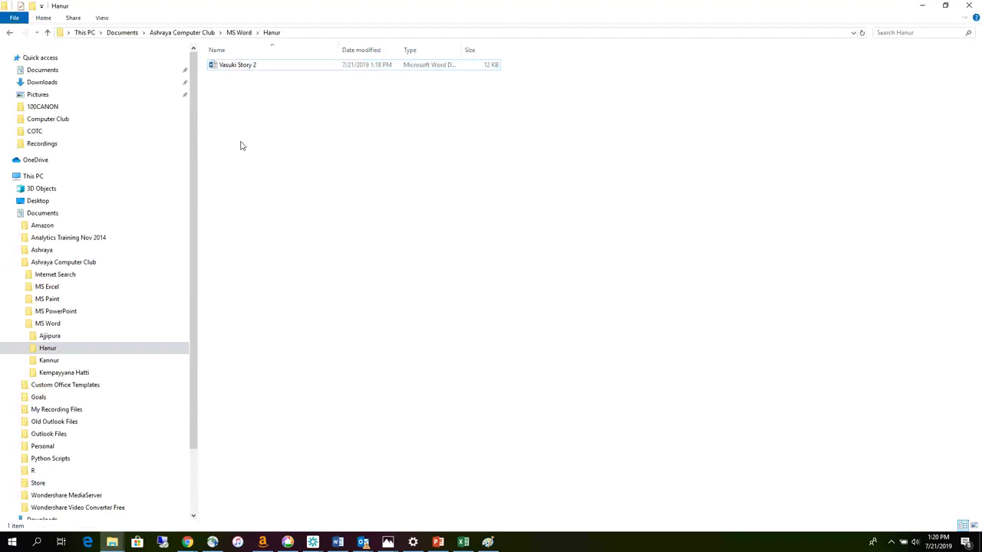
pyautogui.click(247, 68)
pyautogui.click(247, 68)
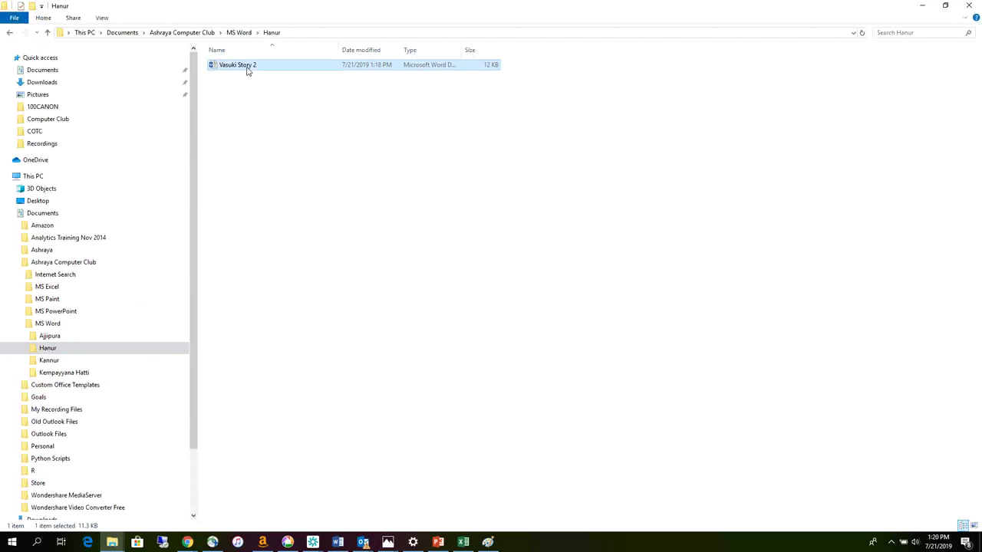
# - Append 'I like America' to Vasuki Story 2, then save and close it
pyautogui.doubleClick(247, 68)
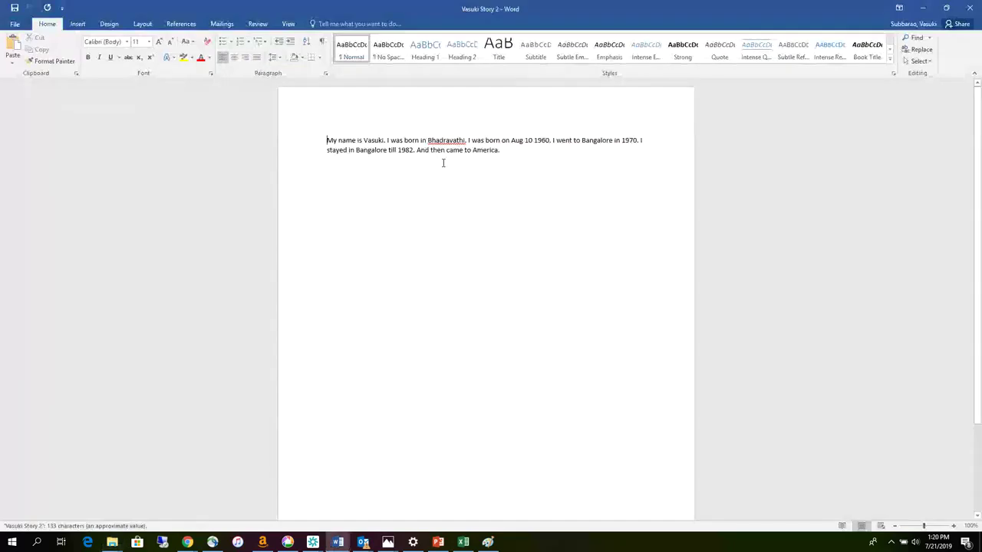
pyautogui.click(517, 148)
pyautogui.write('I')
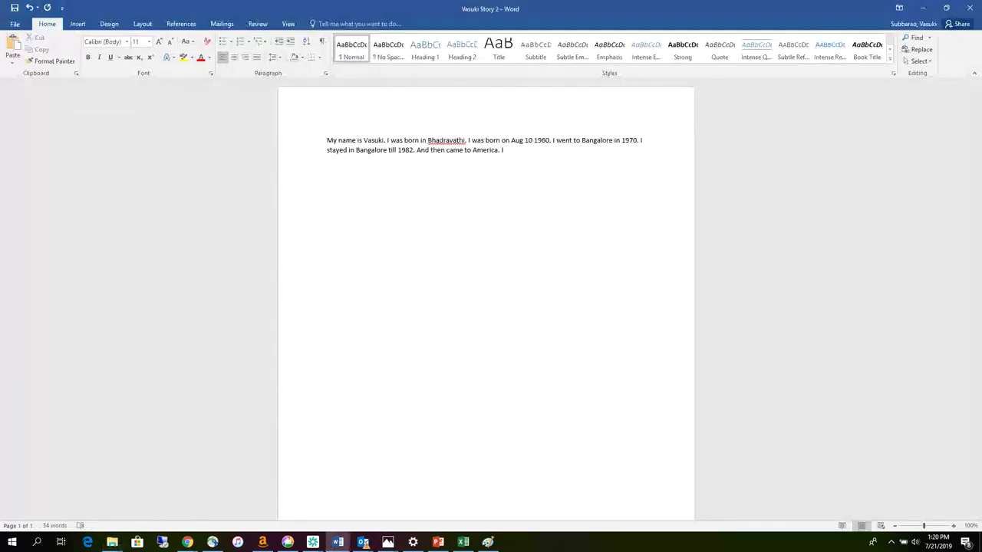
pyautogui.write(' like am')
pyautogui.press('BackSpace')
pyautogui.press('BackSpace')
pyautogui.write('Ame')
pyautogui.write('ca')
pyautogui.click(14, 7)
pyautogui.click(971, 9)
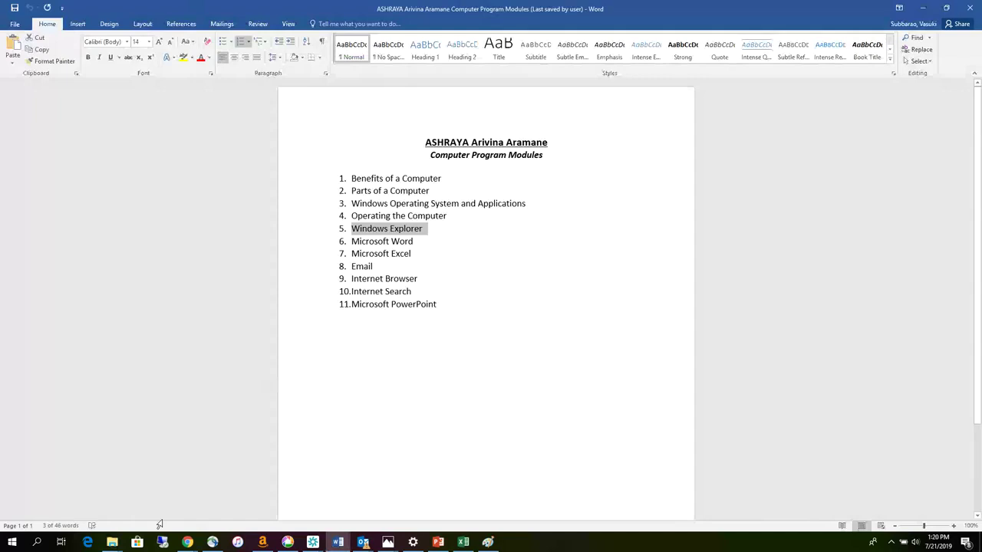
# - Back in File Explorer, switch to Ajjipura and select Vasuki Story 1
pyautogui.moveTo(112, 542)
pyautogui.click(89, 497)
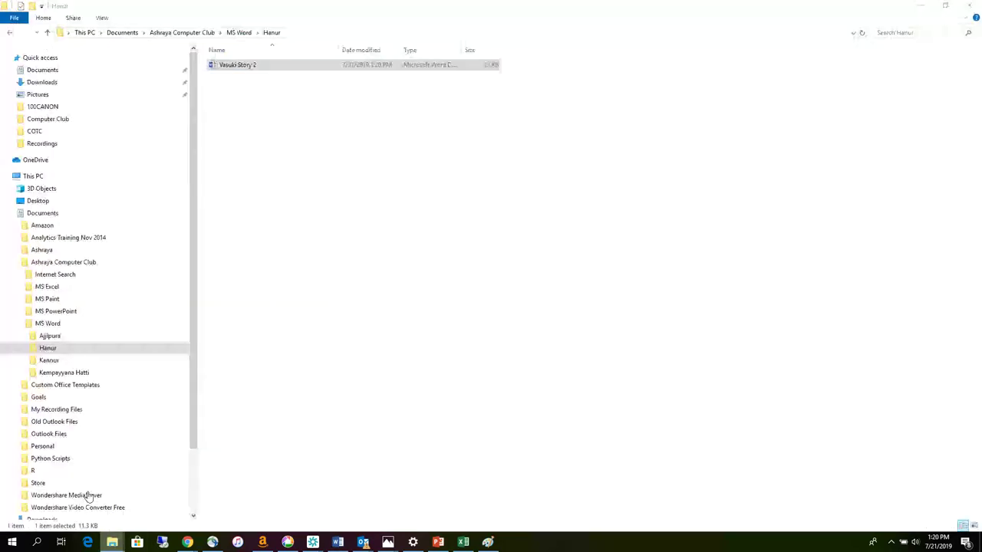
pyautogui.click(49, 337)
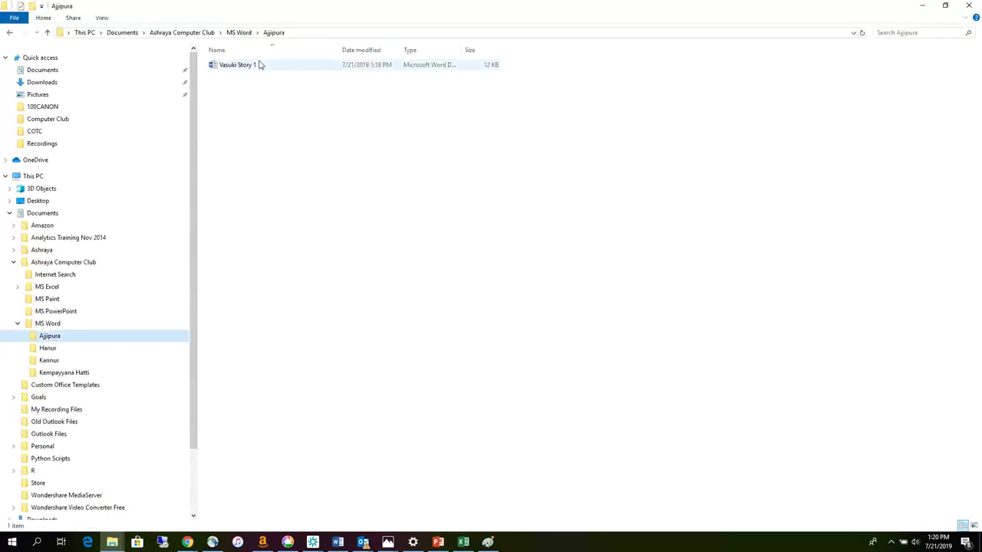
pyautogui.click(253, 66)
# - Append 'I like India.' to Vasuki Story 1, then save and close it
pyautogui.doubleClick(253, 66)
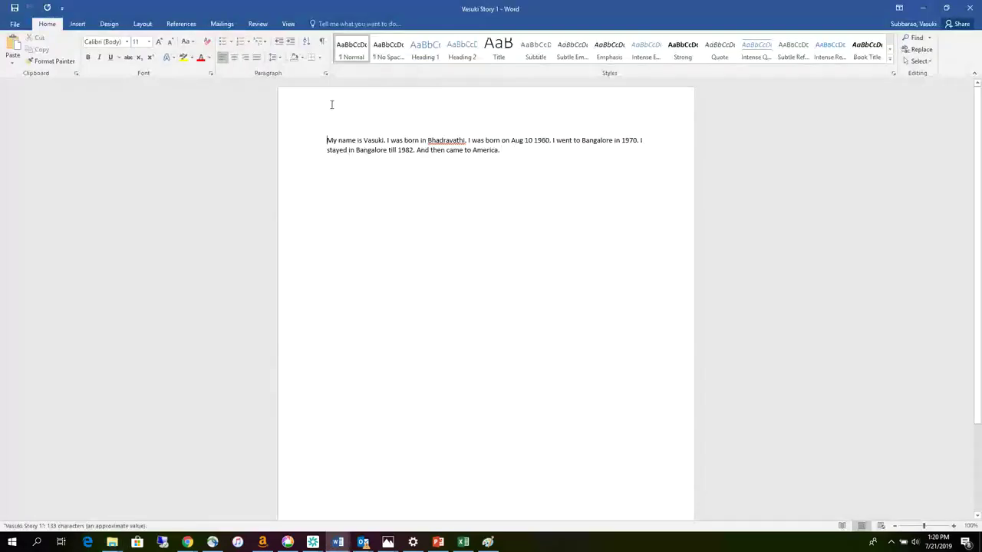
pyautogui.click(514, 149)
pyautogui.write('I like ')
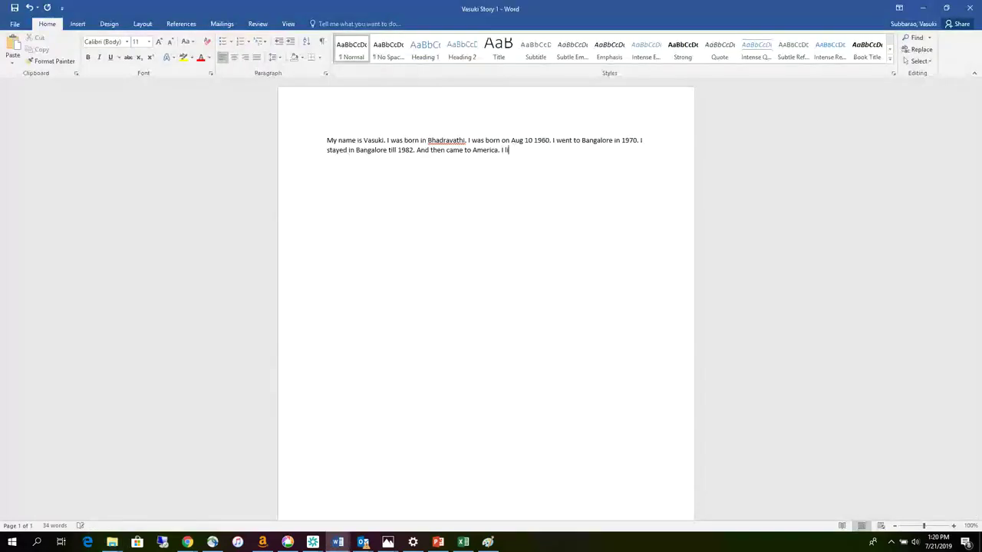
pyautogui.write('India.')
pyautogui.click(15, 8)
pyautogui.click(970, 9)
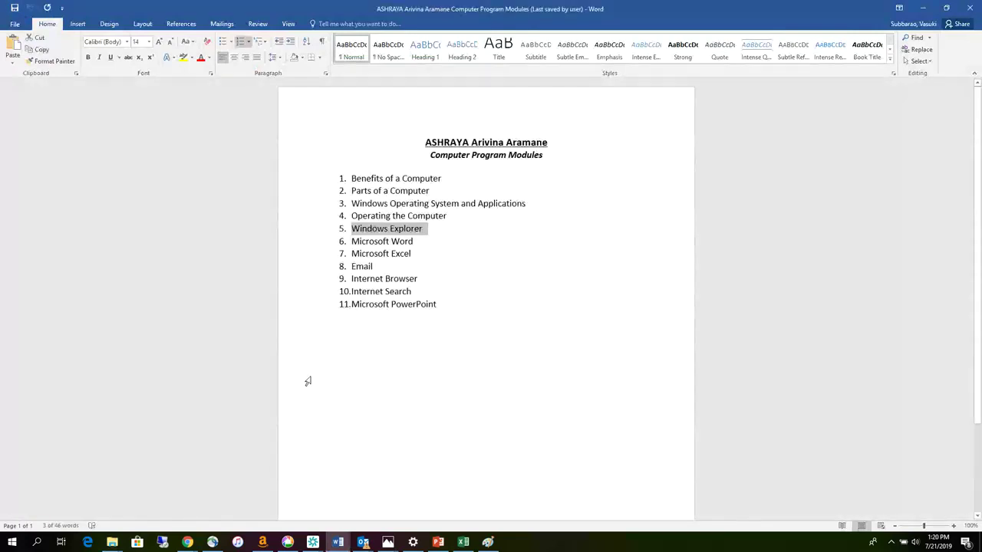
# - Reopen Vasuki Story 1 from Ajjipura to verify the change, then minimize it
pyautogui.click(112, 543)
pyautogui.click(86, 515)
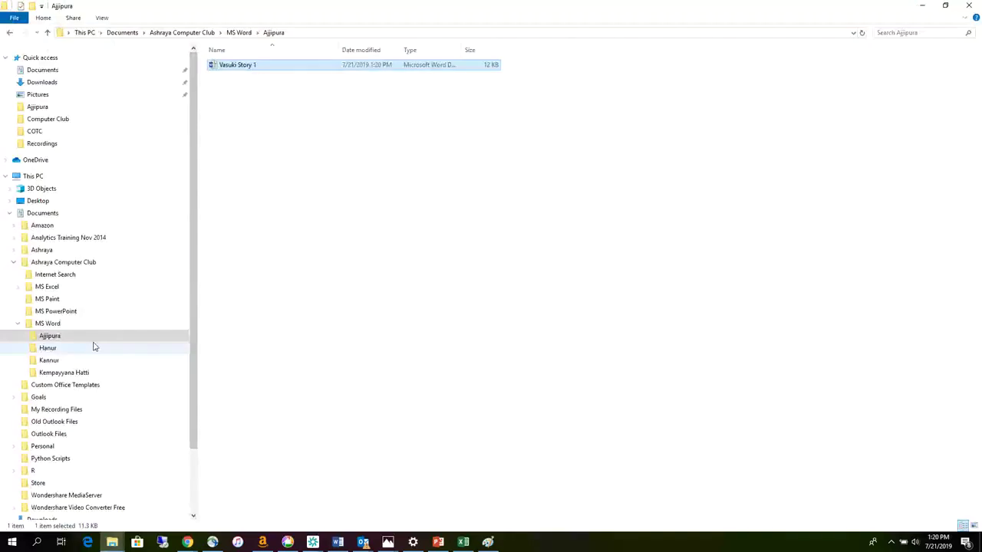
pyautogui.doubleClick(242, 69)
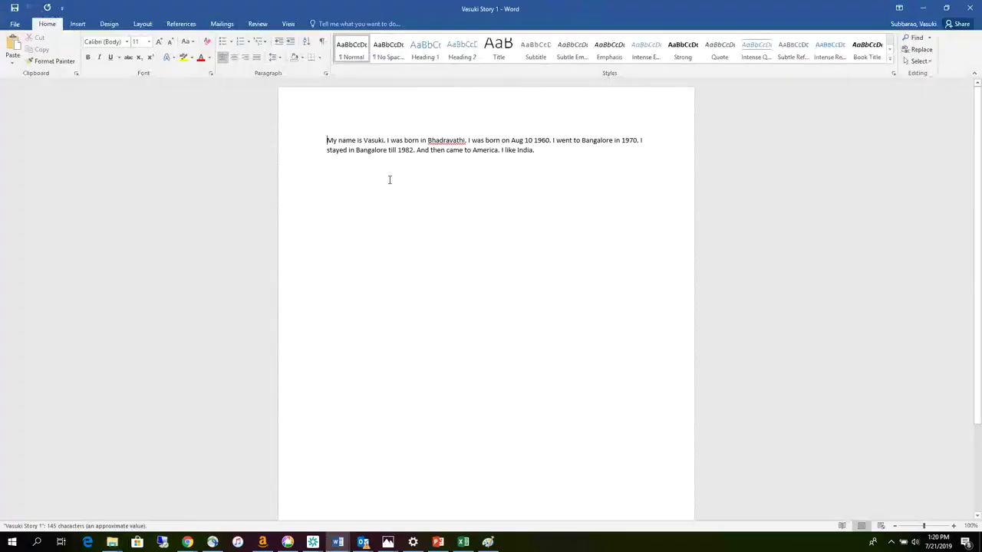
pyautogui.click(927, 10)
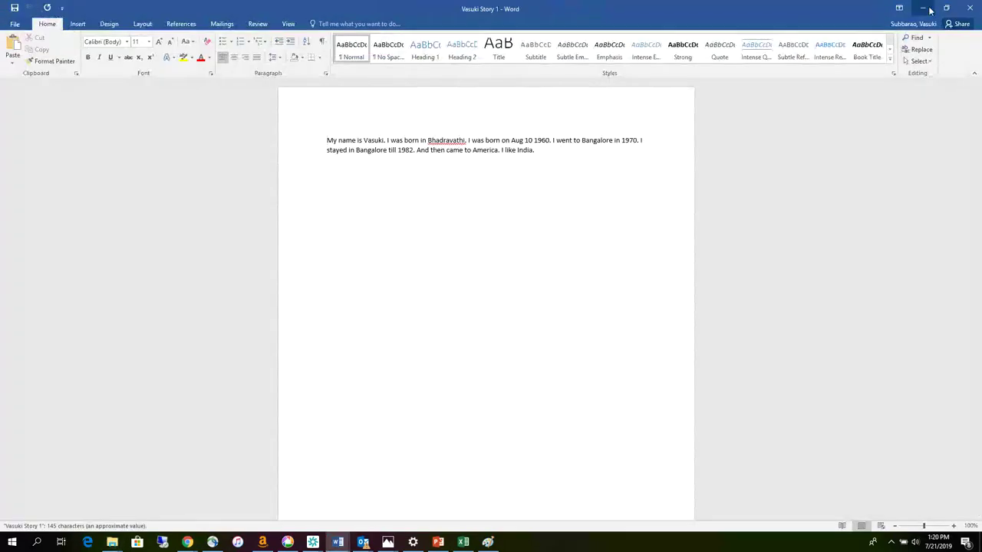
# - Open Vasuki Story 2 from Hanur in Word, then minimize both Word windows
pyautogui.click(112, 542)
pyautogui.click(101, 525)
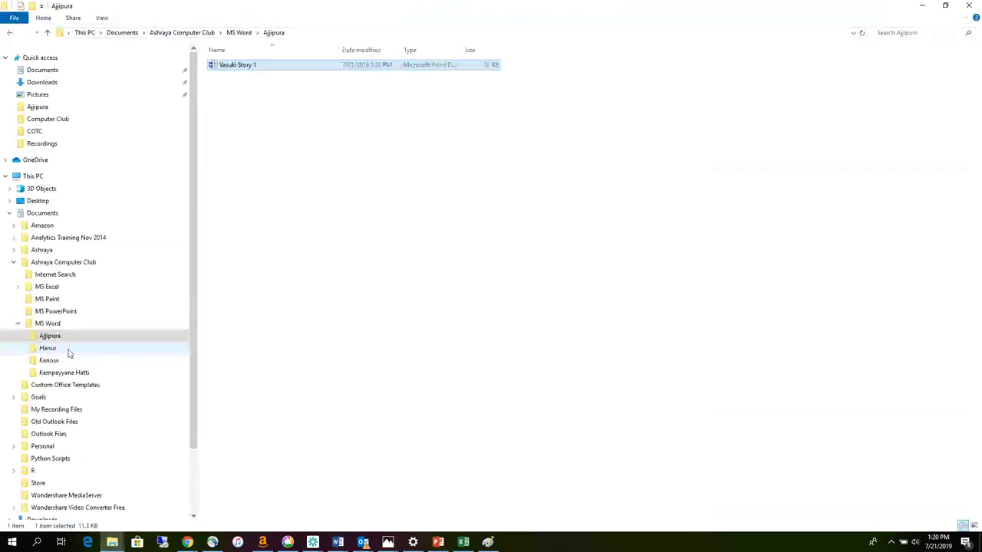
pyautogui.click(48, 350)
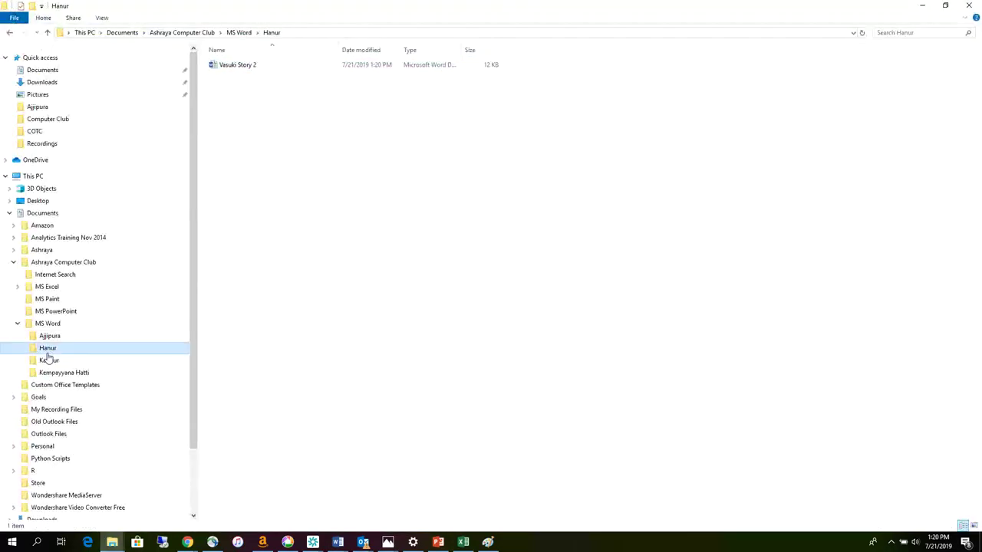
pyautogui.doubleClick(241, 67)
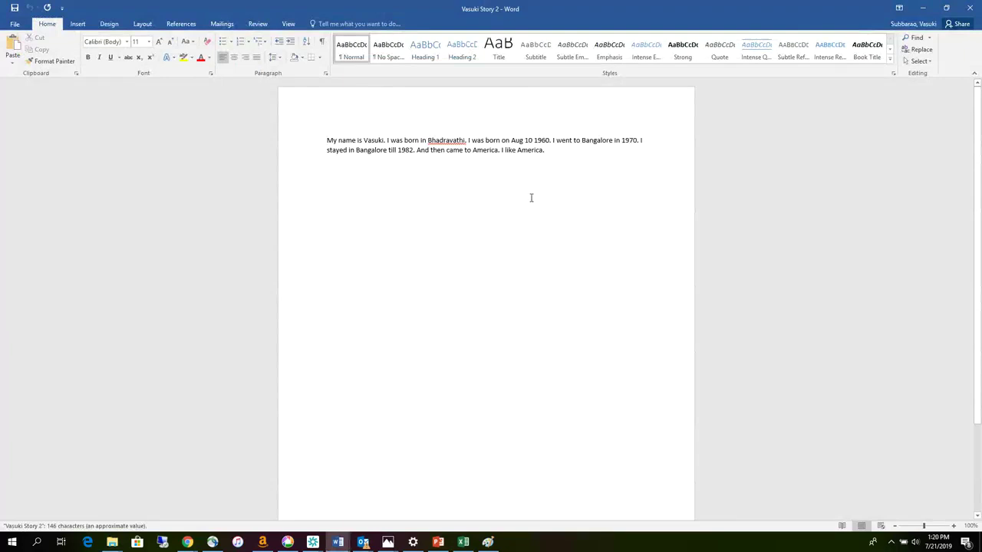
pyautogui.click(923, 9)
pyautogui.click(925, 9)
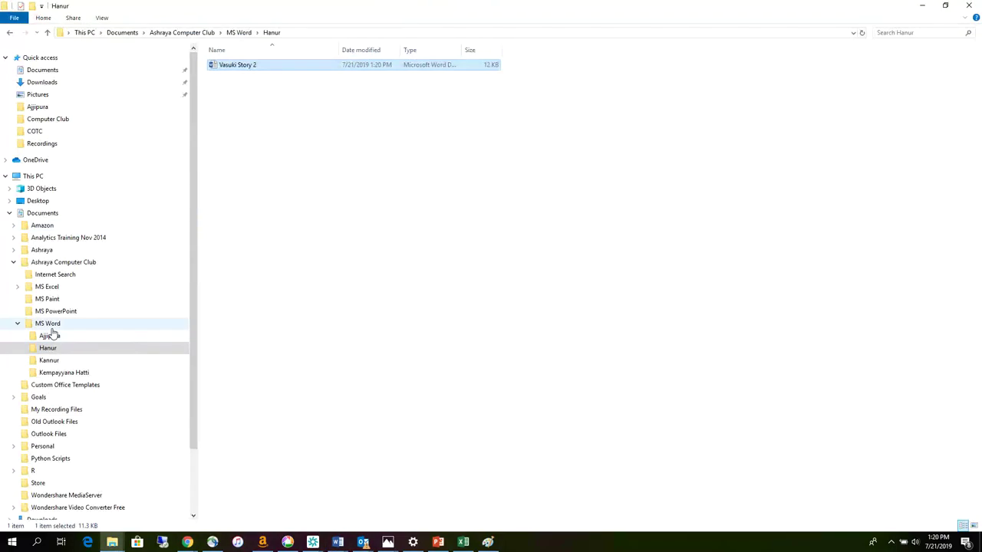
pyautogui.click(252, 171)
pyautogui.click(232, 68)
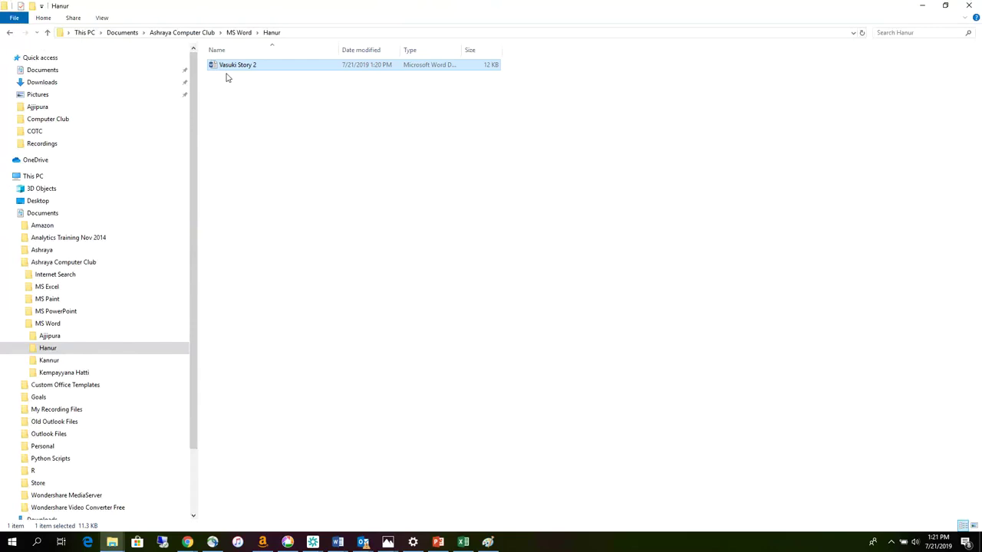
# - Try deleting Vasuki Story 2 and dismiss the file-in-use warning
pyautogui.rightClick(242, 109)
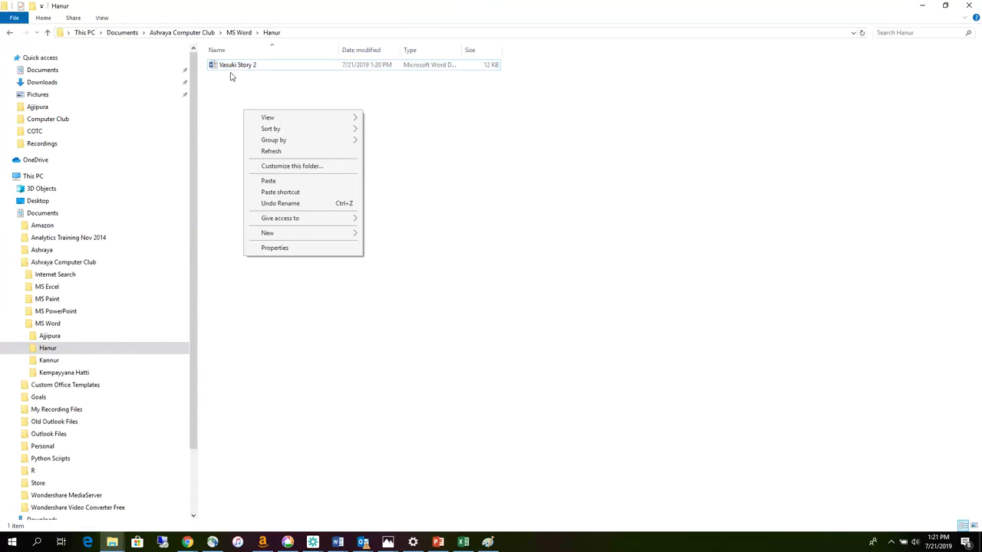
pyautogui.click(231, 66)
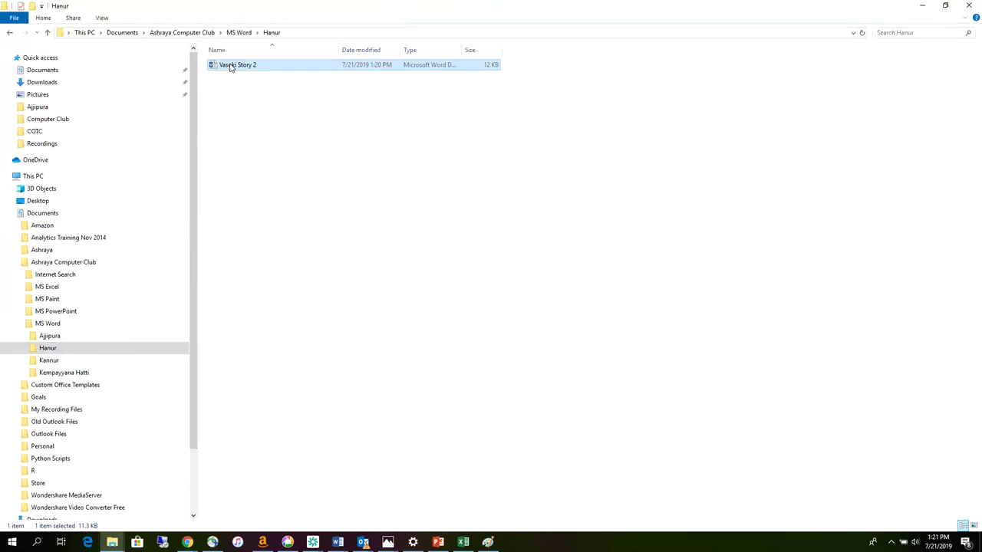
pyautogui.rightClick(231, 67)
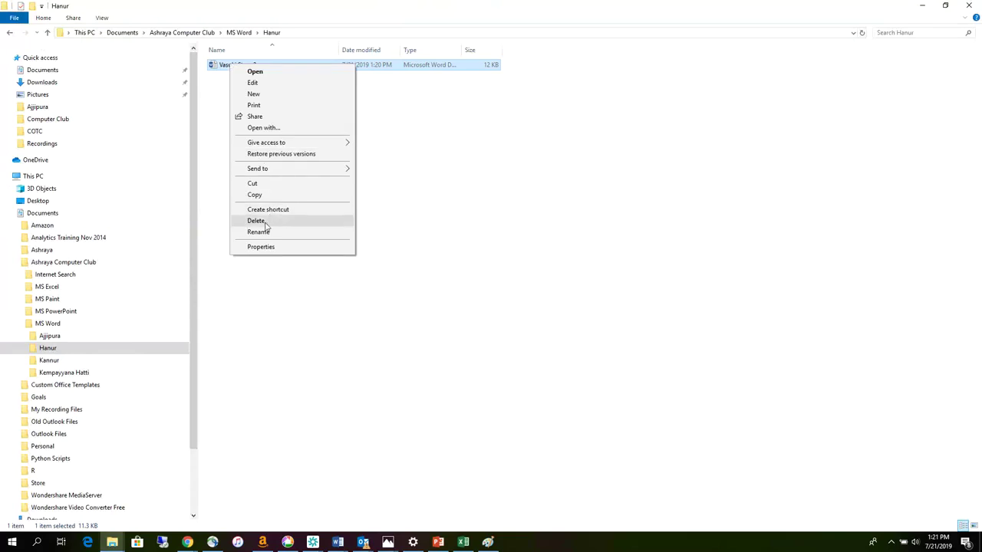
pyautogui.click(208, 121)
pyautogui.click(228, 73)
pyautogui.click(228, 67)
pyautogui.rightClick(228, 68)
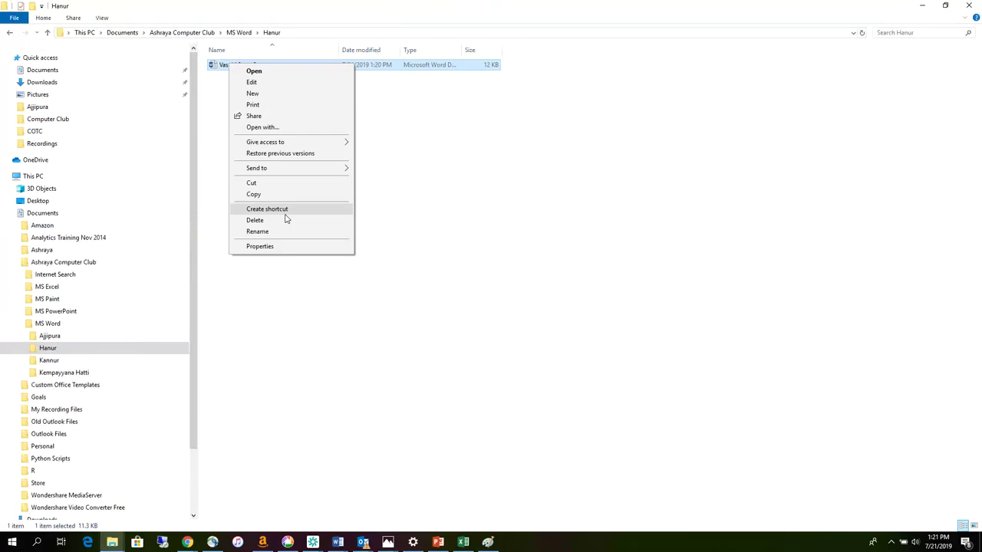
pyautogui.click(280, 221)
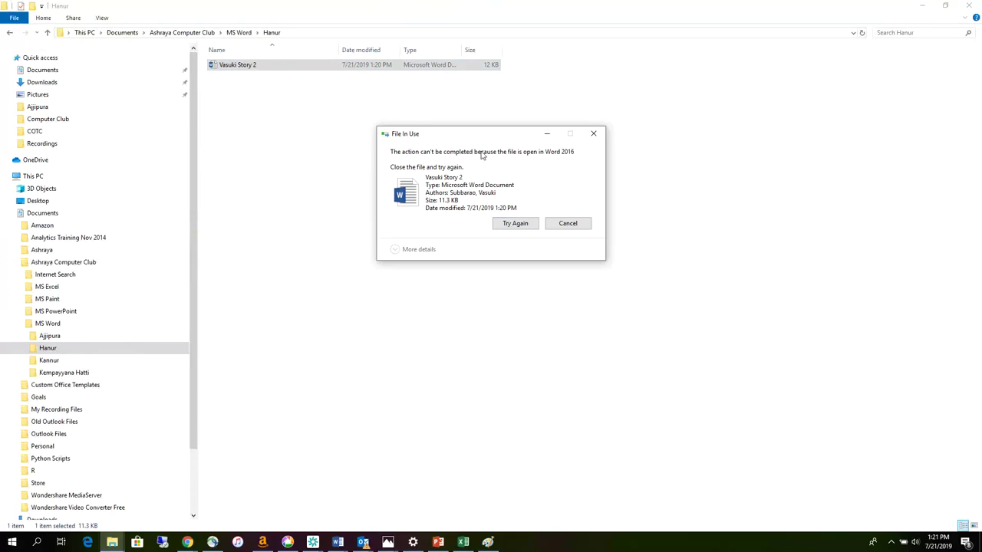
pyautogui.click(593, 134)
# - Close the open Vasuki Story 2 document in Word
pyautogui.click(341, 543)
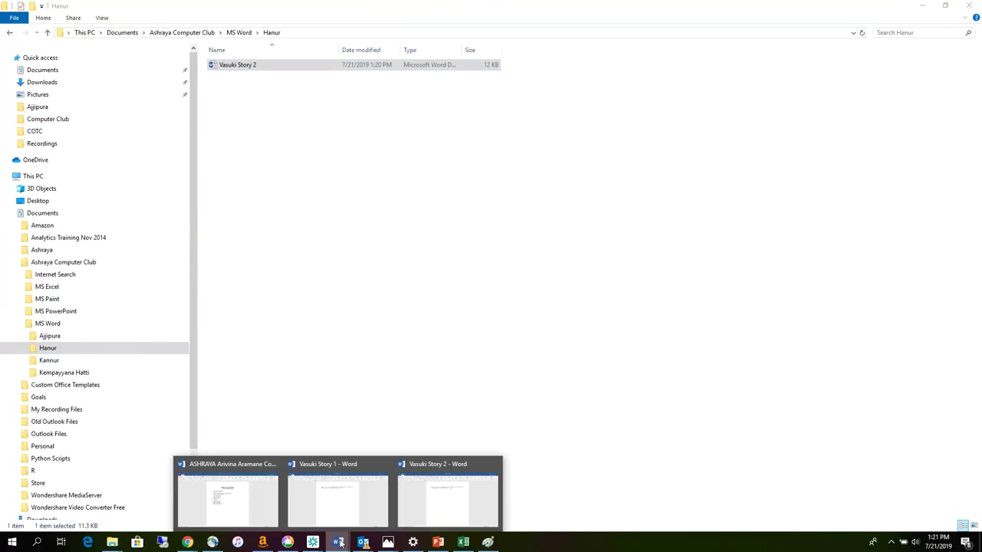
pyautogui.click(448, 495)
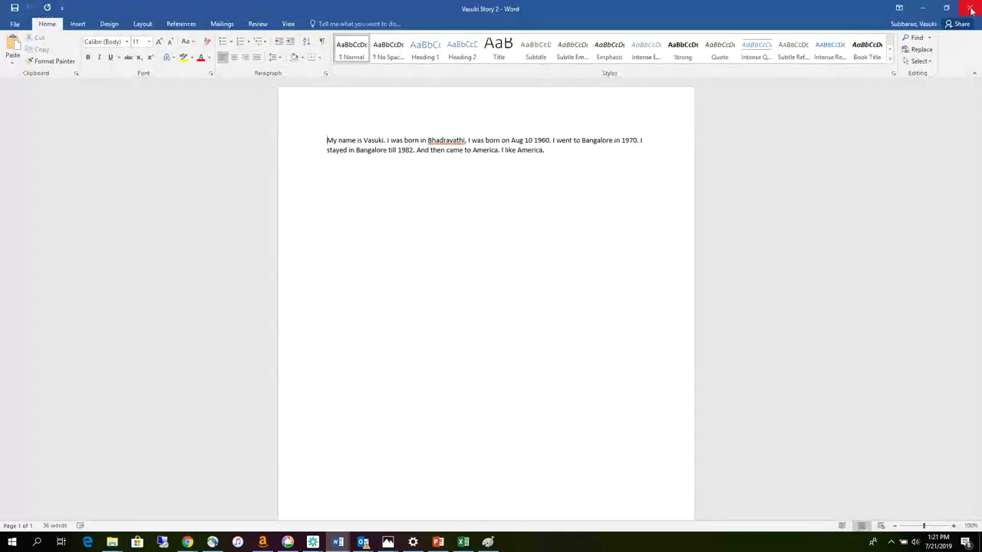
pyautogui.click(970, 10)
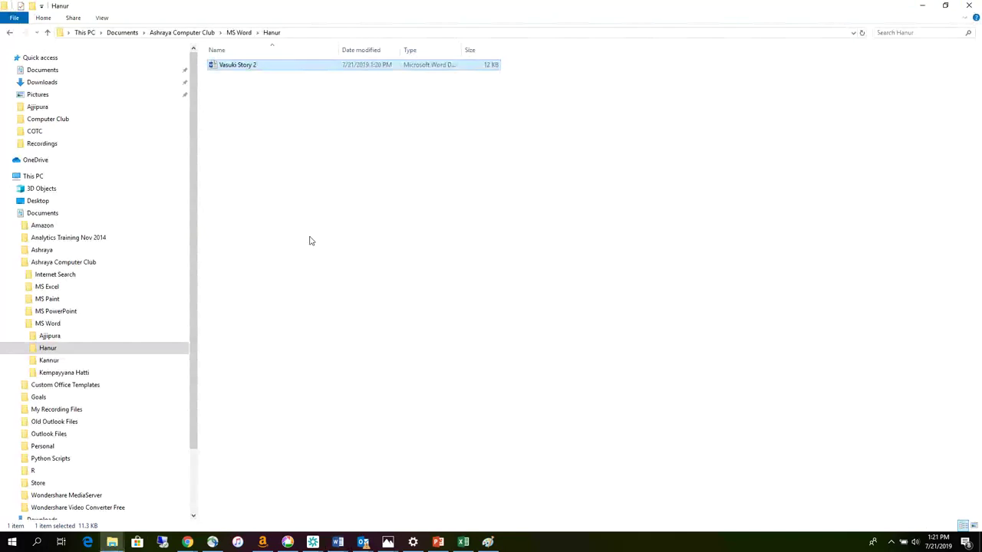
# - Delete Vasuki Story 2 from the Hanur folder
pyautogui.rightClick(246, 98)
pyautogui.click(227, 67)
pyautogui.rightClick(228, 68)
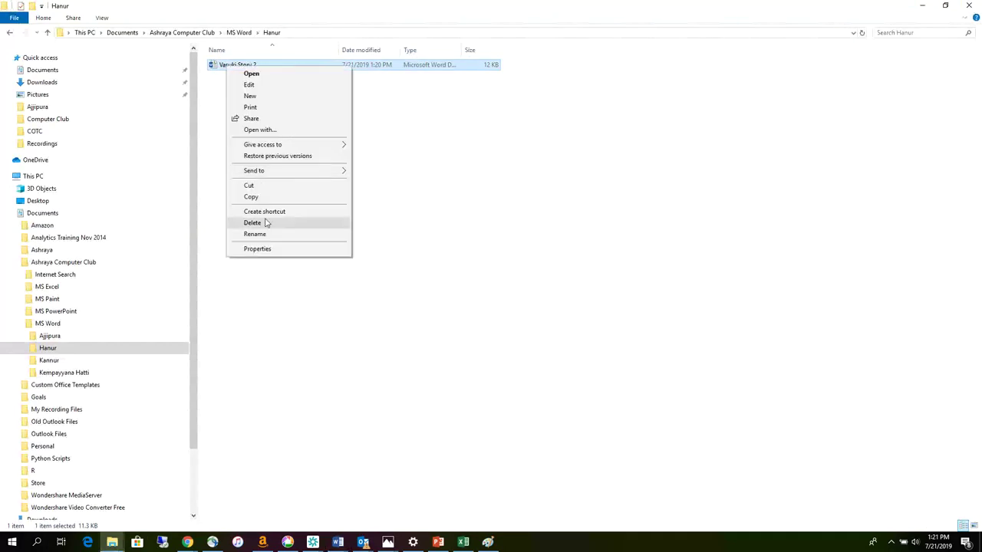
pyautogui.click(267, 222)
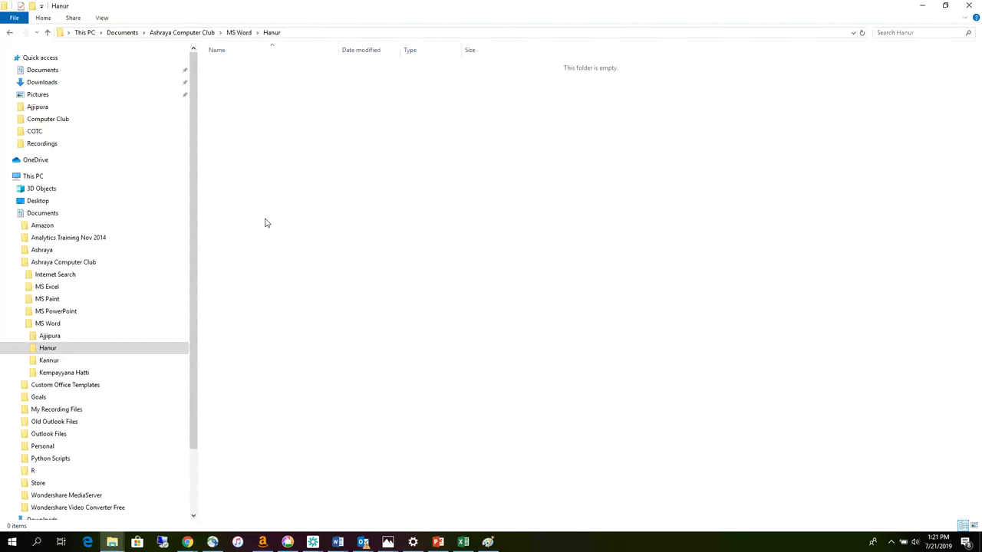
# - Confirm Hanur is empty, return to Ajjipura with Vasuki Story 1, and minimize File Explorer
pyautogui.click(42, 340)
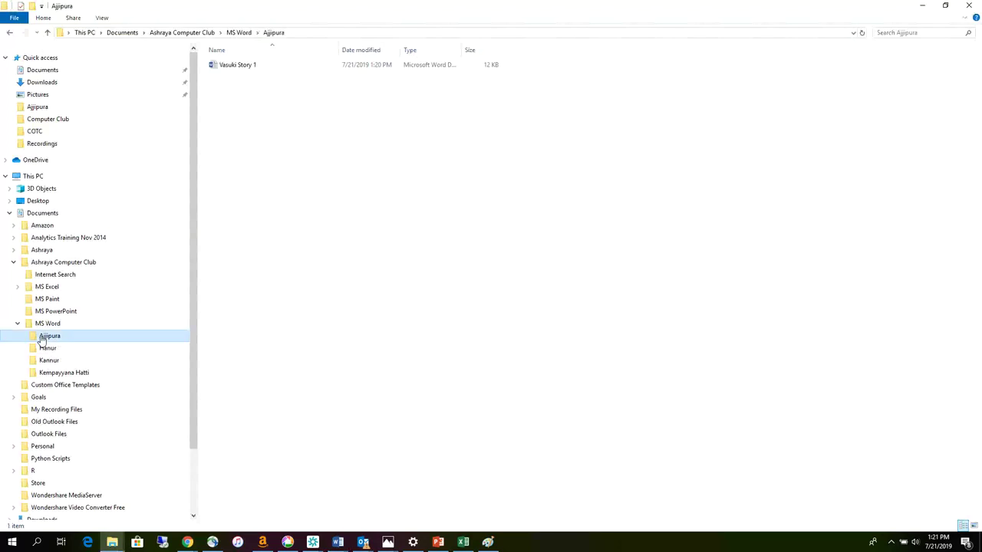
pyautogui.click(52, 350)
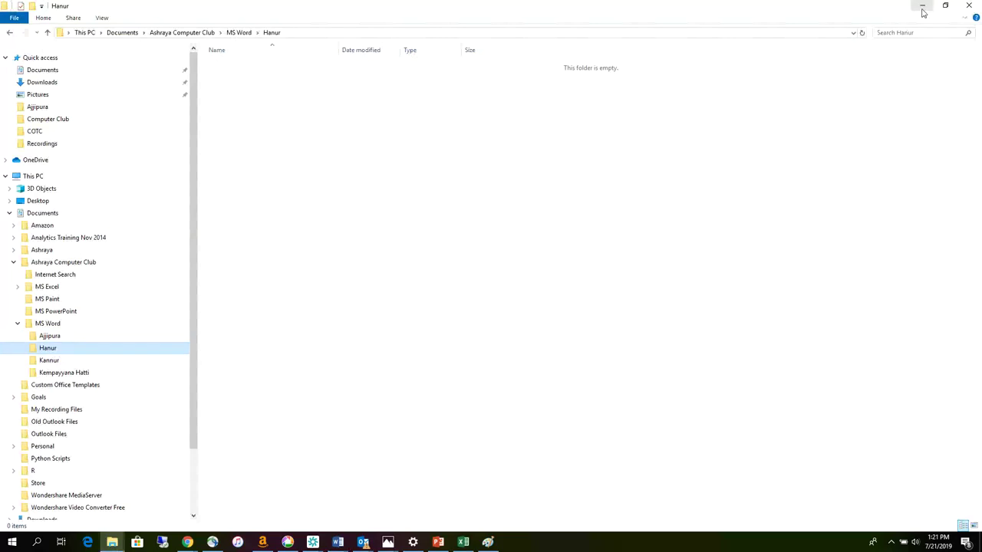
pyautogui.hotkey('alt', 'Left')
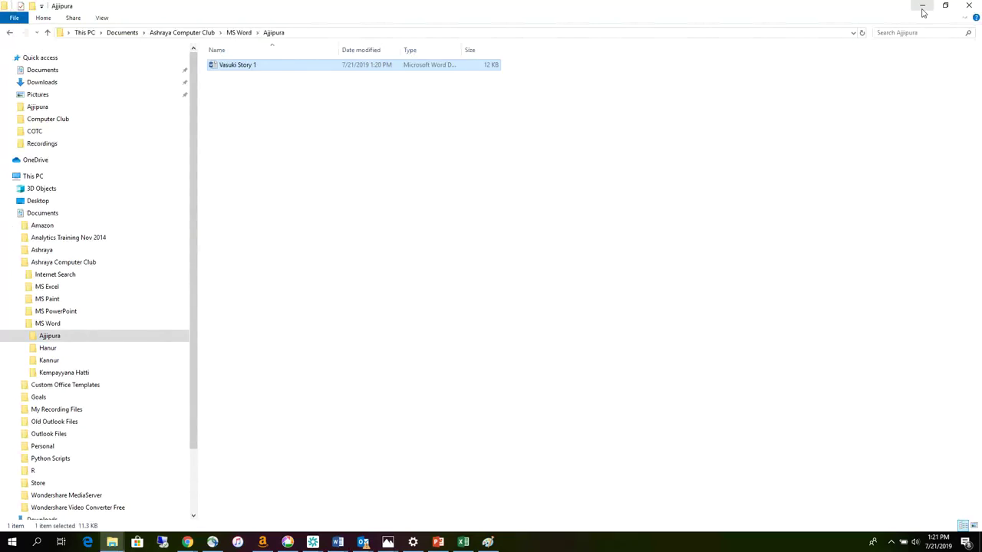
pyautogui.click(923, 7)
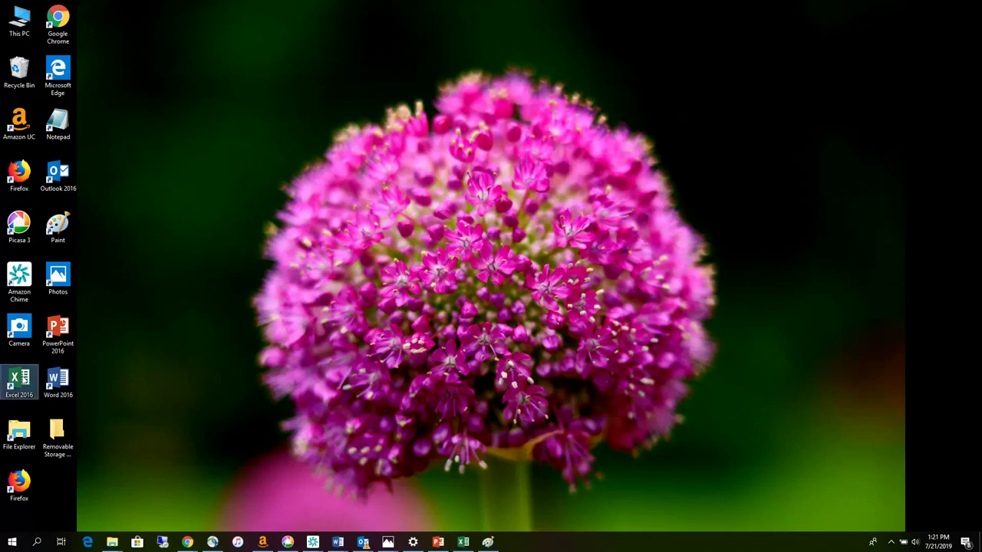
# - Start a blank Excel workbook and enter 2 in E4 and 3 in E5
pyautogui.doubleClick(26, 377)
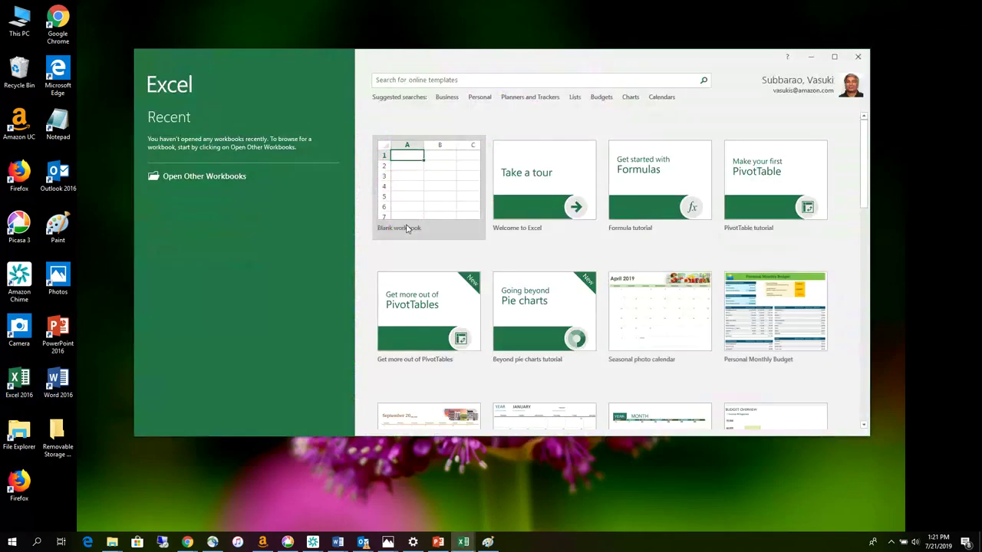
pyautogui.click(408, 229)
pyautogui.click(460, 166)
pyautogui.click(298, 198)
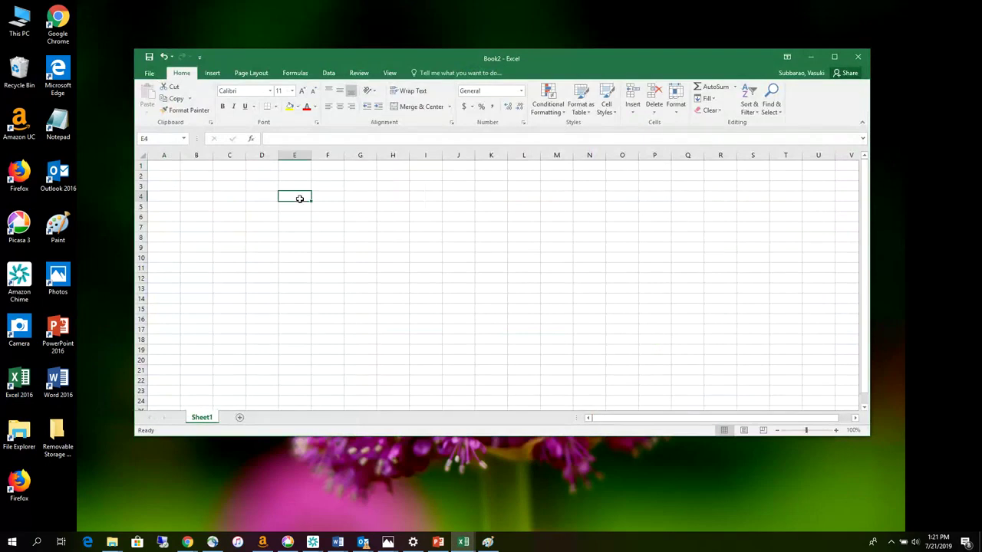
pyautogui.write('2')
pyautogui.press('Return')
pyautogui.write('3')
pyautogui.press('Return')
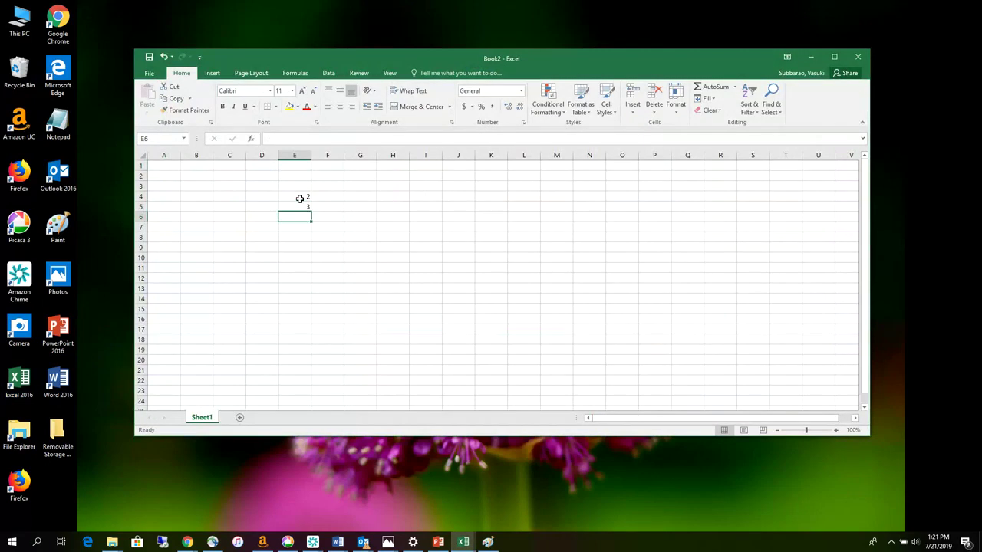
# - Enter the formula =E4+E5 in E6, giving 5
pyautogui.write('=')
pyautogui.click(298, 199)
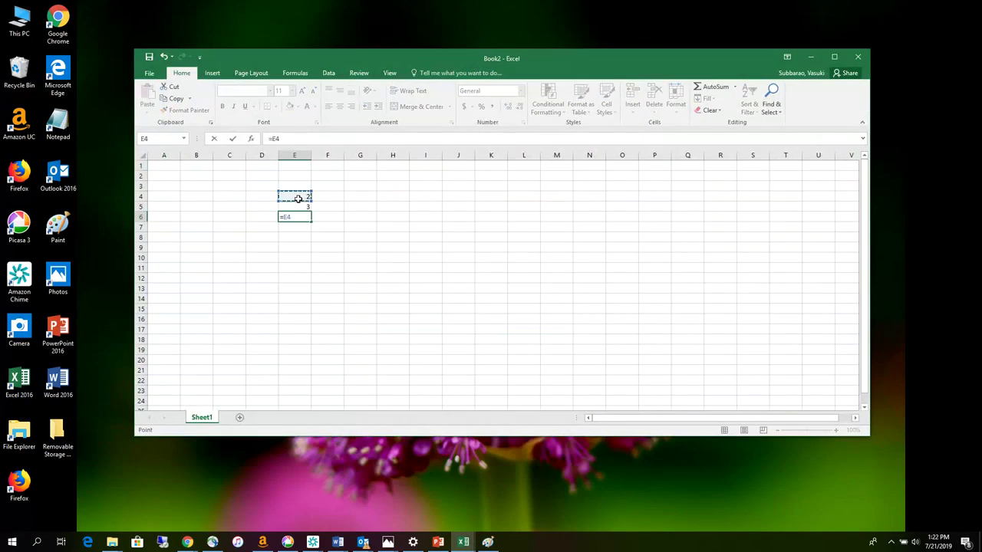
pyautogui.write('+')
pyautogui.click(304, 207)
pyautogui.press('Return')
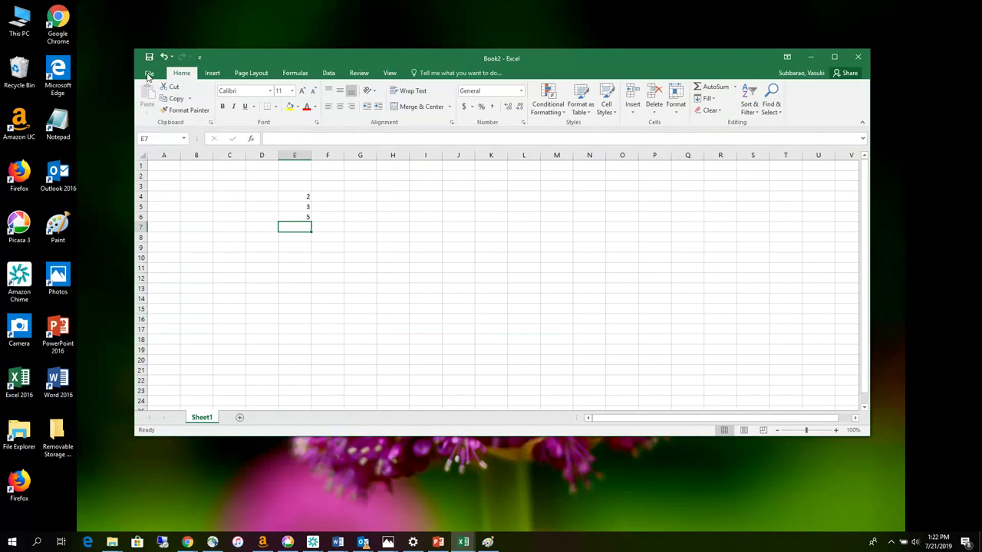
# - Choose Documents > Ashraya Computer Club > MS Excel > Ajjpura as the Save As location
pyautogui.click(149, 73)
pyautogui.click(157, 175)
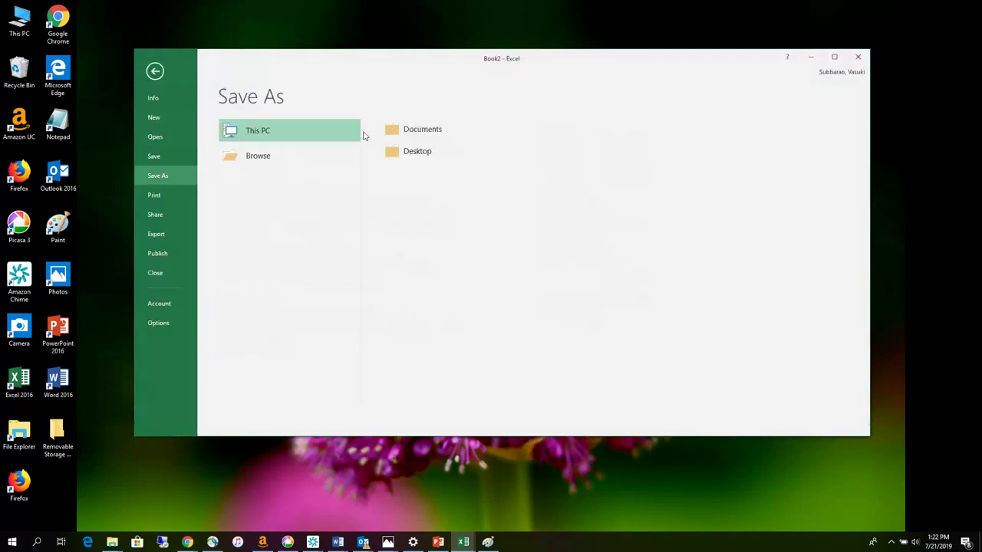
pyautogui.click(420, 132)
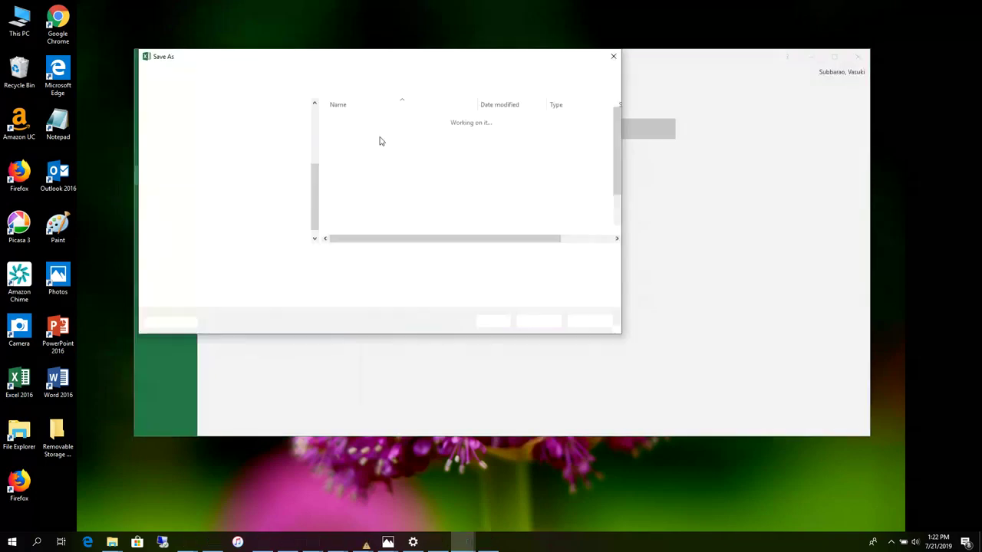
pyautogui.doubleClick(371, 151)
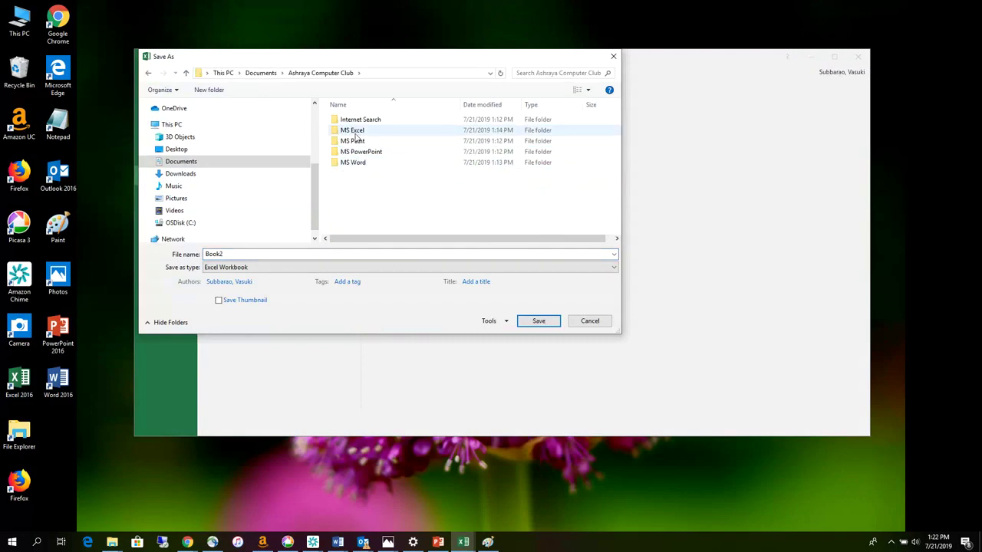
pyautogui.doubleClick(353, 130)
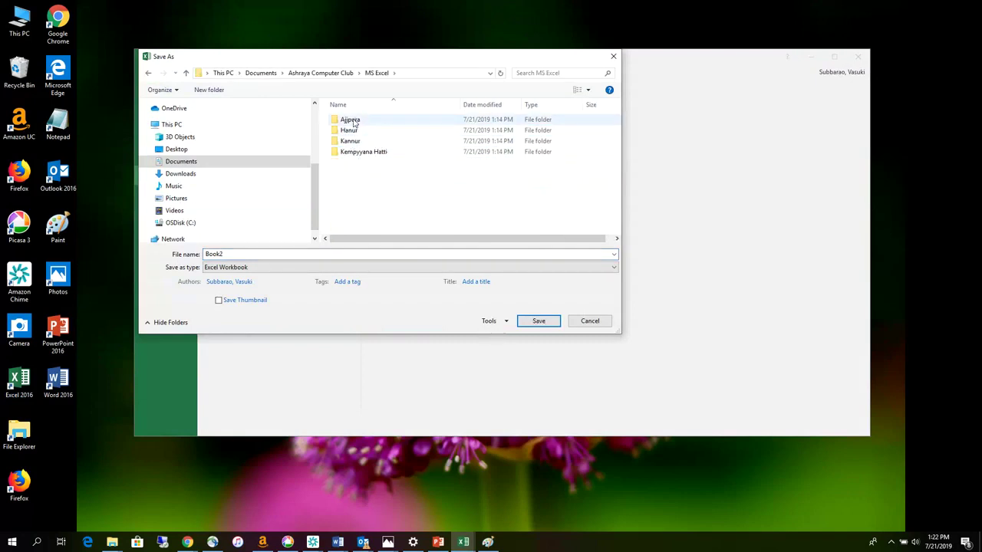
pyautogui.doubleClick(353, 120)
# - Save the workbook as 'Vasuki Calculation' in Excel Workbook format, then close Excel
pyautogui.doubleClick(229, 254)
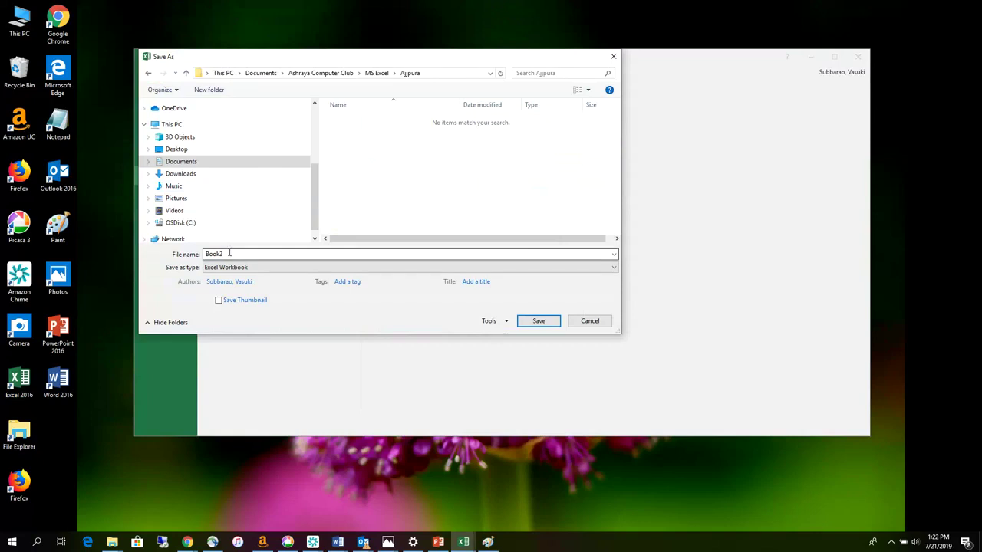
pyautogui.write('Vasuk')
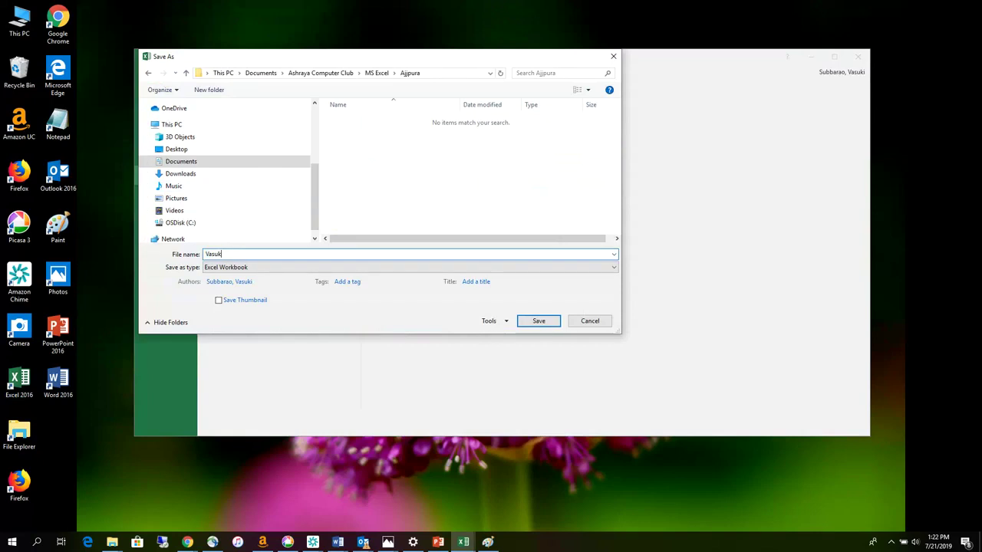
pyautogui.write('i Calcultaion')
pyautogui.press('BackSpace')
pyautogui.press('BackSpace')
pyautogui.press('BackSpace')
pyautogui.press('BackSpace')
pyautogui.press('BackSpace')
pyautogui.write('ation')
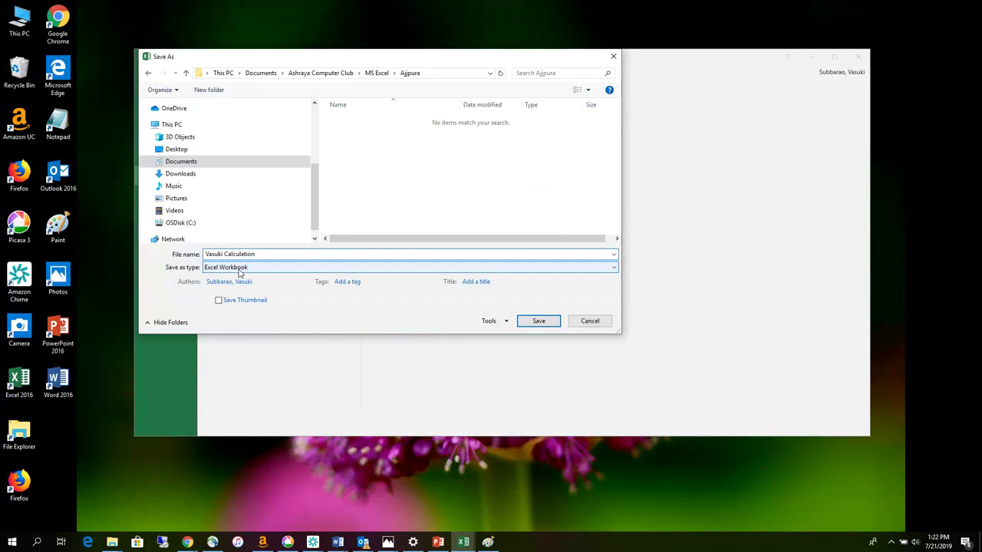
pyautogui.click(240, 270)
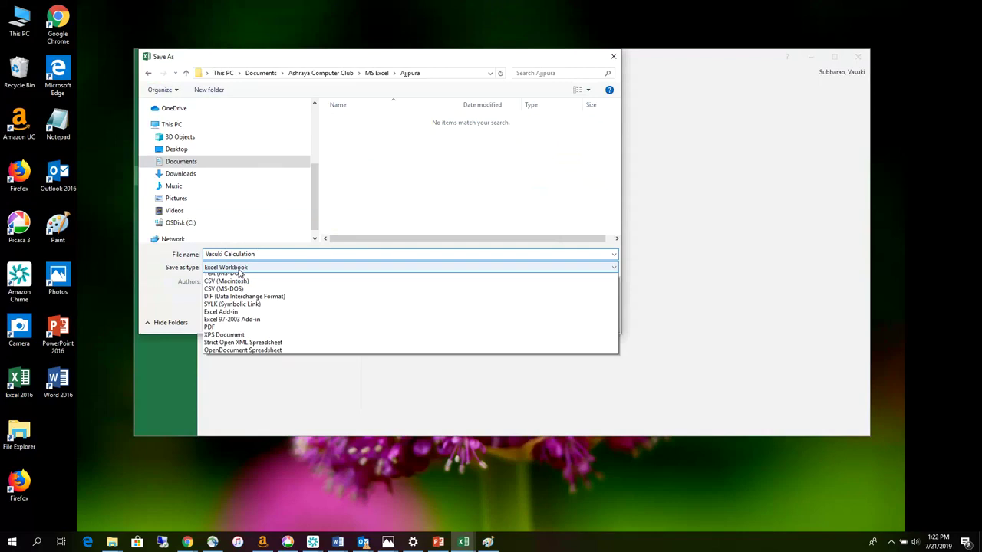
pyautogui.click(367, 176)
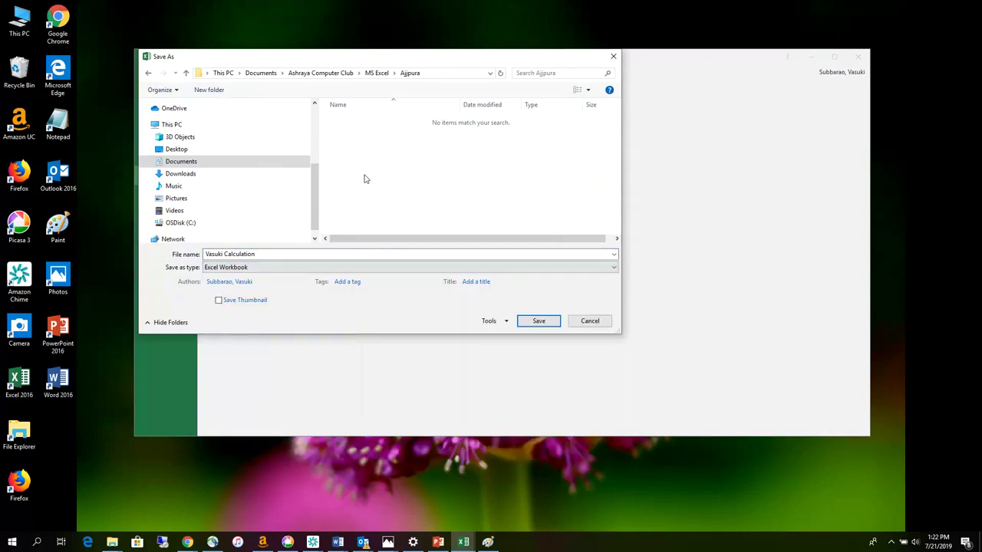
pyautogui.click(538, 323)
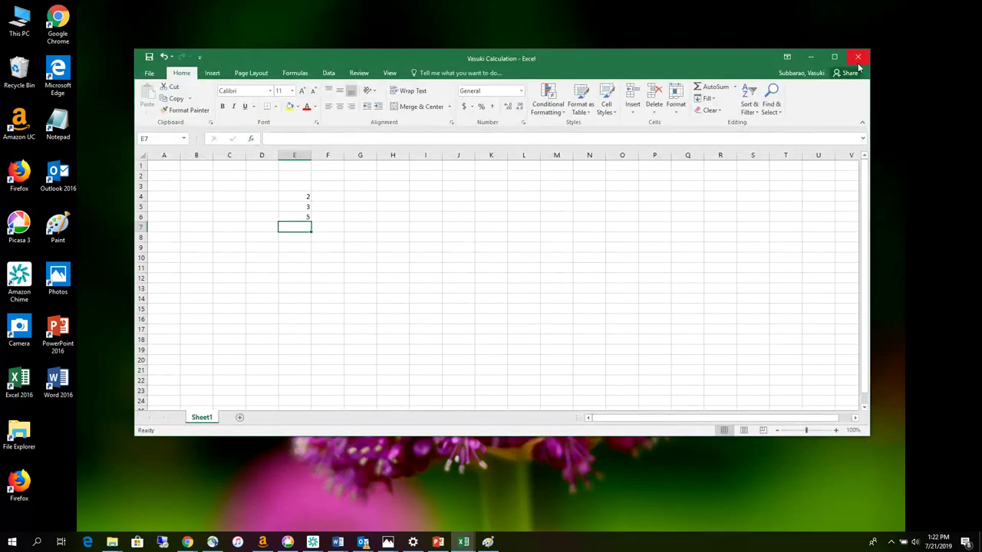
pyautogui.click(857, 60)
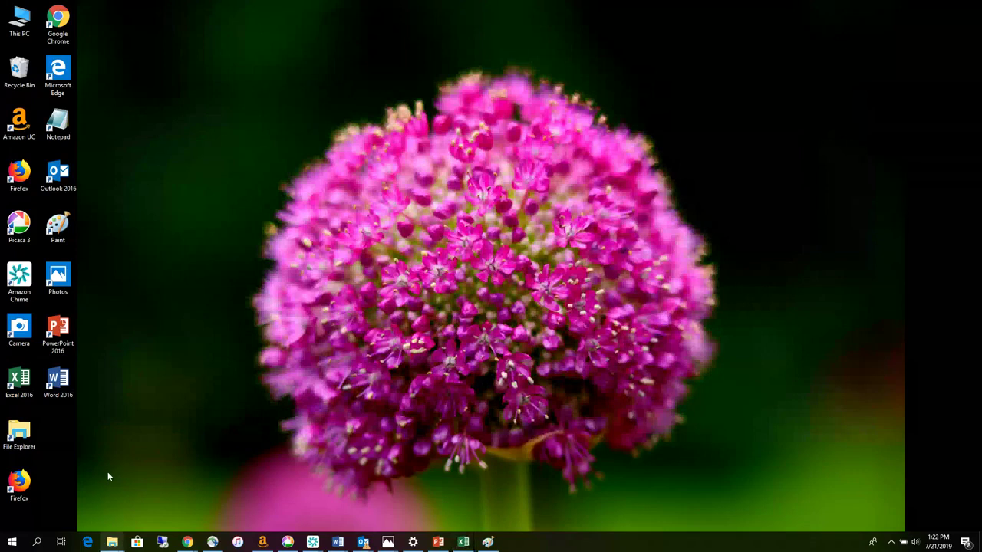
pyautogui.doubleClick(9, 435)
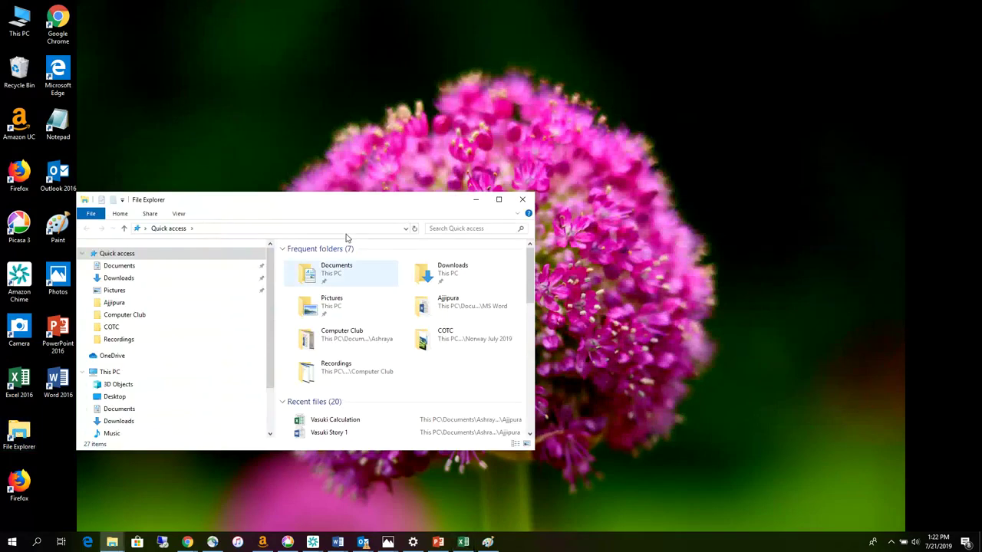
# - Maximize the window, expand the Ashraya Computer Club tree, and widen the Type column in MS Excel > Ajjpura
pyautogui.doubleClick(346, 201)
pyautogui.click(9, 213)
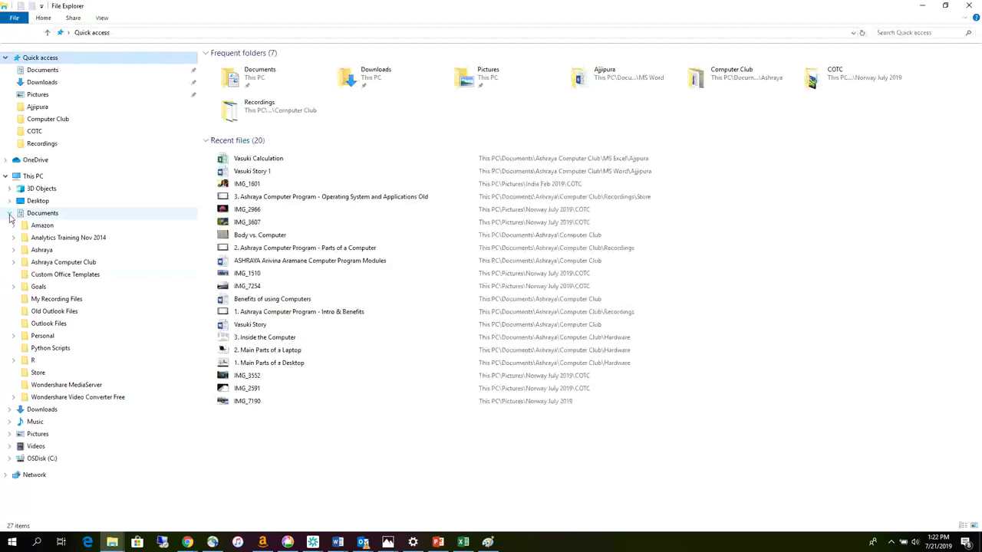
pyautogui.click(13, 263)
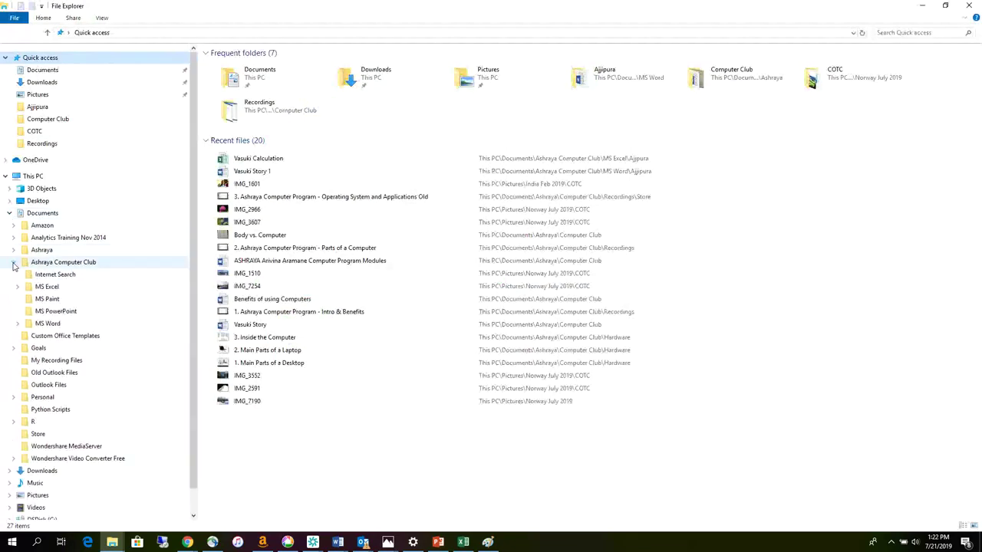
pyautogui.click(18, 323)
pyautogui.click(46, 336)
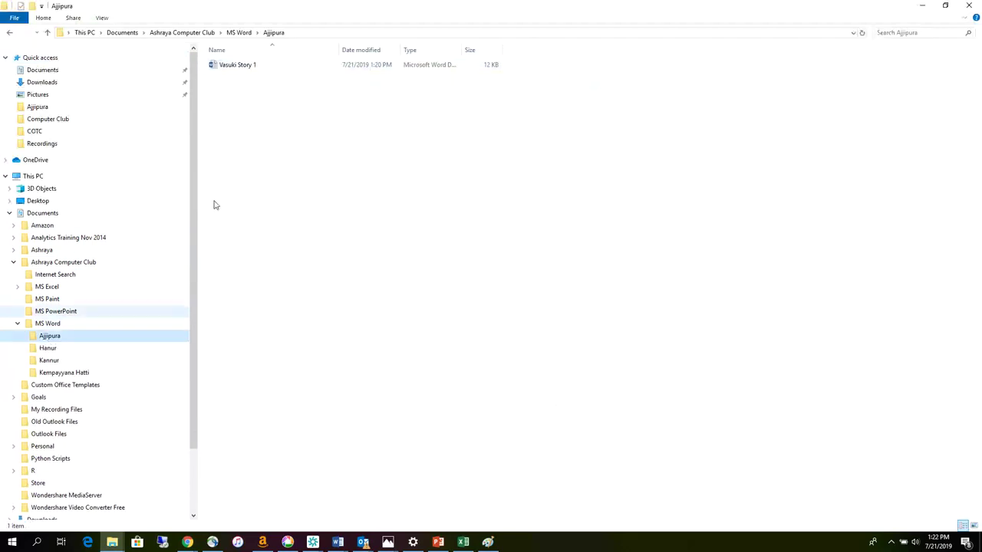
pyautogui.click(17, 286)
pyautogui.click(49, 299)
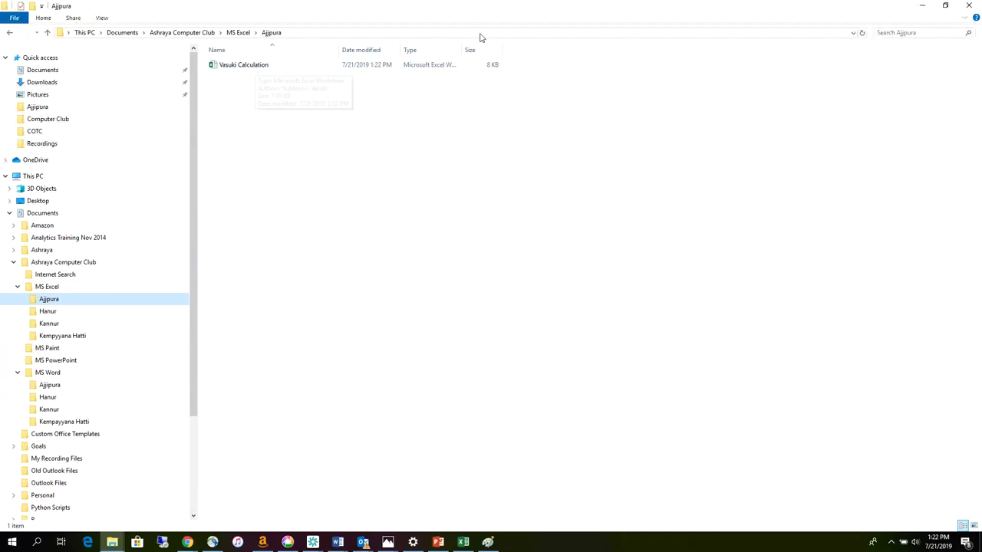
pyautogui.moveTo(462, 47); pyautogui.dragTo(548, 45)
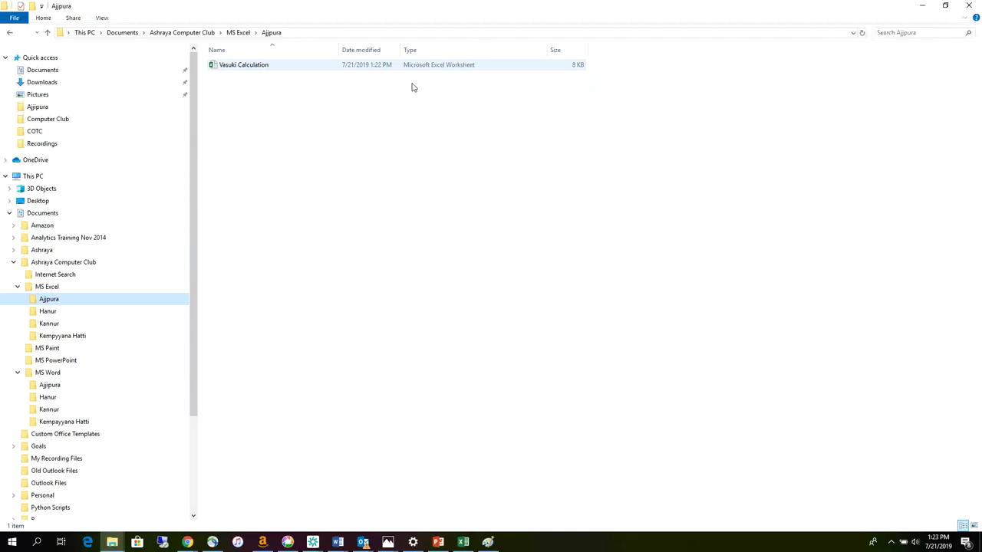
# - Widen the Type column in MS Word > Ajjipura and compare it with MS Excel > Ajjpura
pyautogui.click(43, 387)
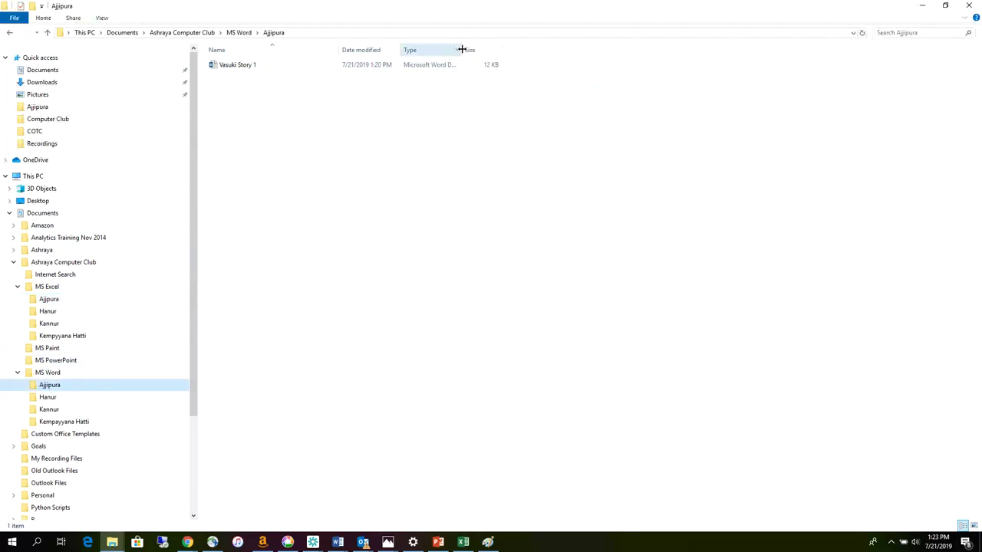
pyautogui.moveTo(458, 51); pyautogui.dragTo(592, 50)
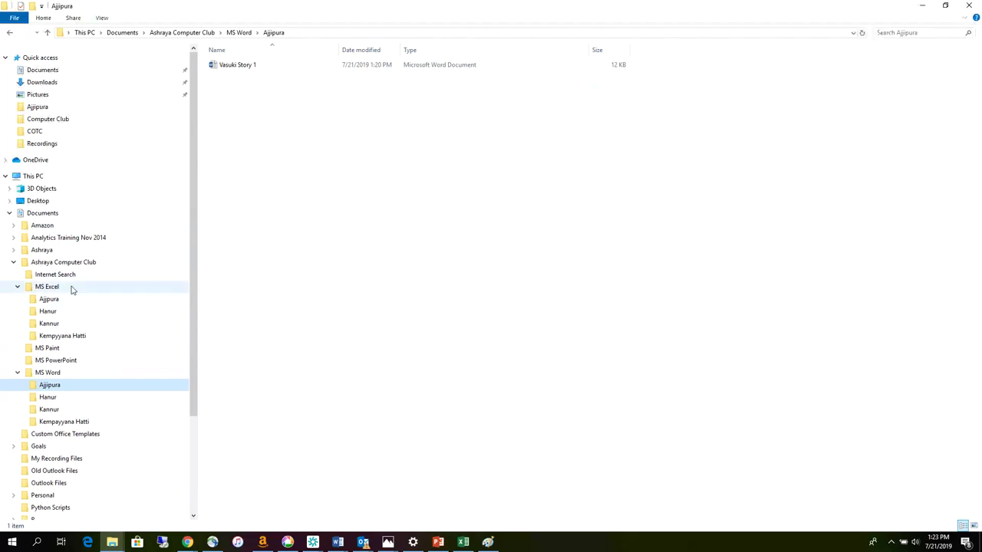
pyautogui.click(49, 299)
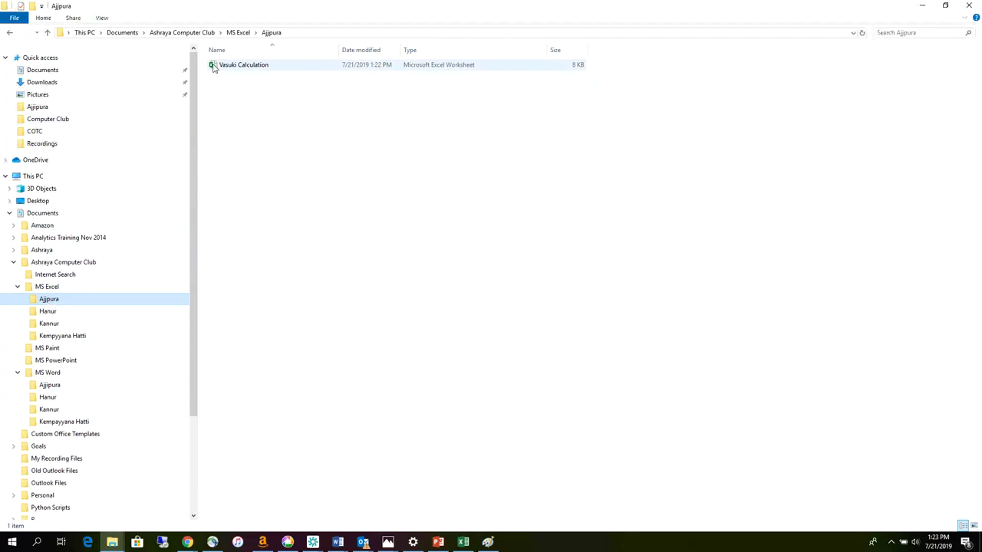
pyautogui.click(49, 385)
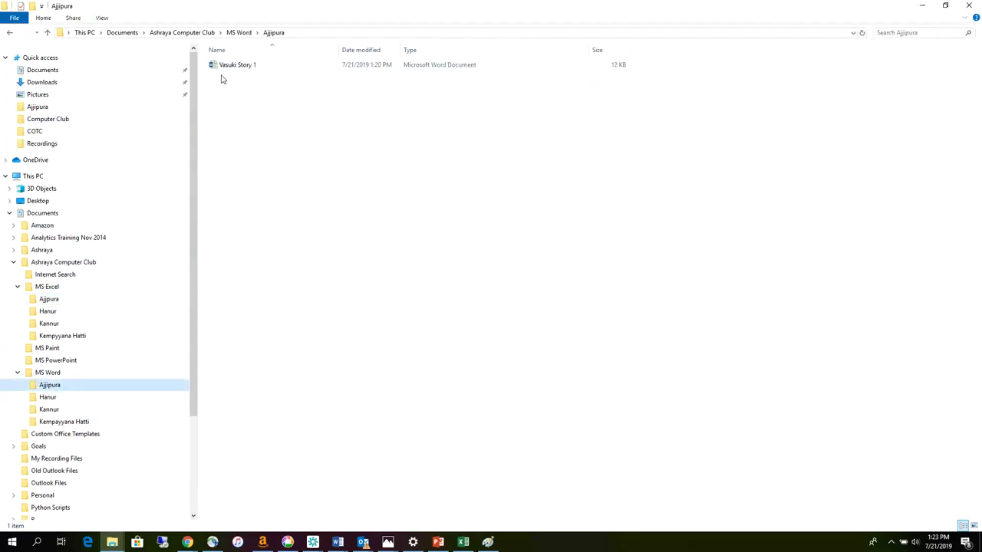
pyautogui.click(54, 301)
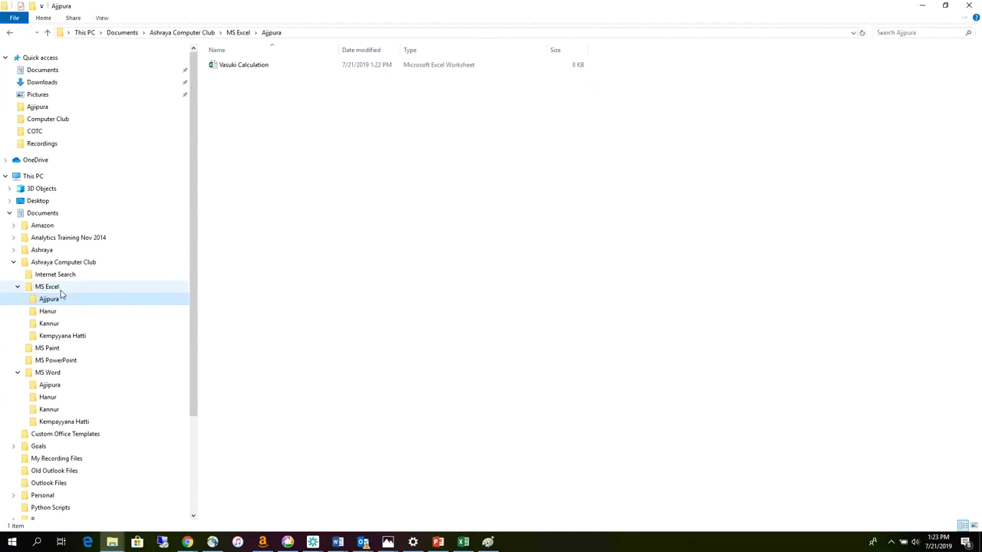
# - Browse Hallstatt, Casa Novo Vasuki, Intermediate Data and VCA, widening the Type column
pyautogui.click(13, 226)
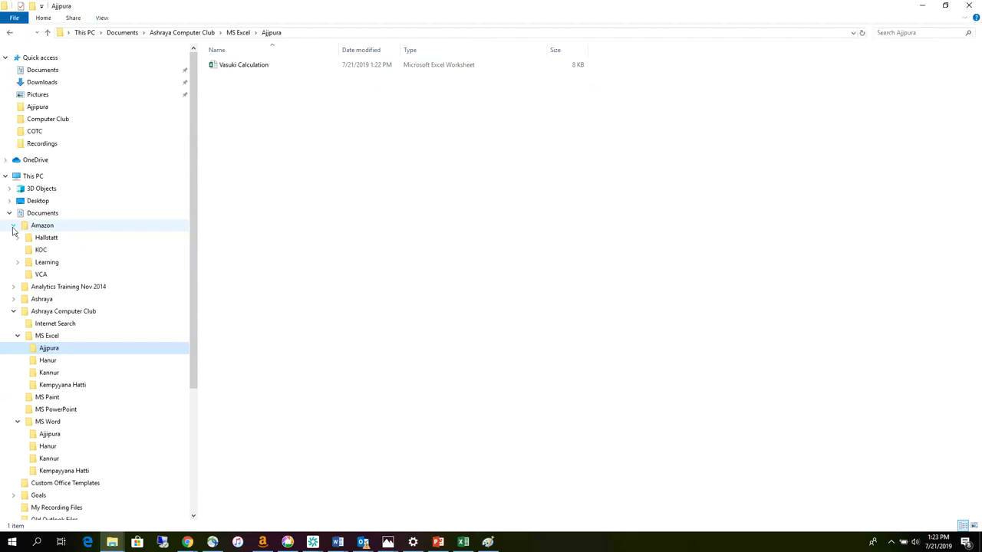
pyautogui.click(46, 238)
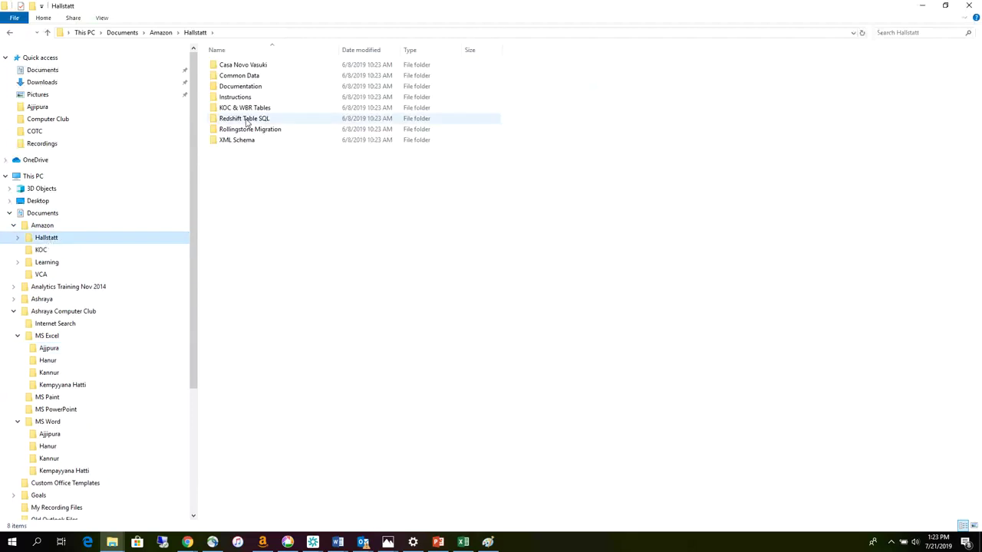
pyautogui.doubleClick(248, 69)
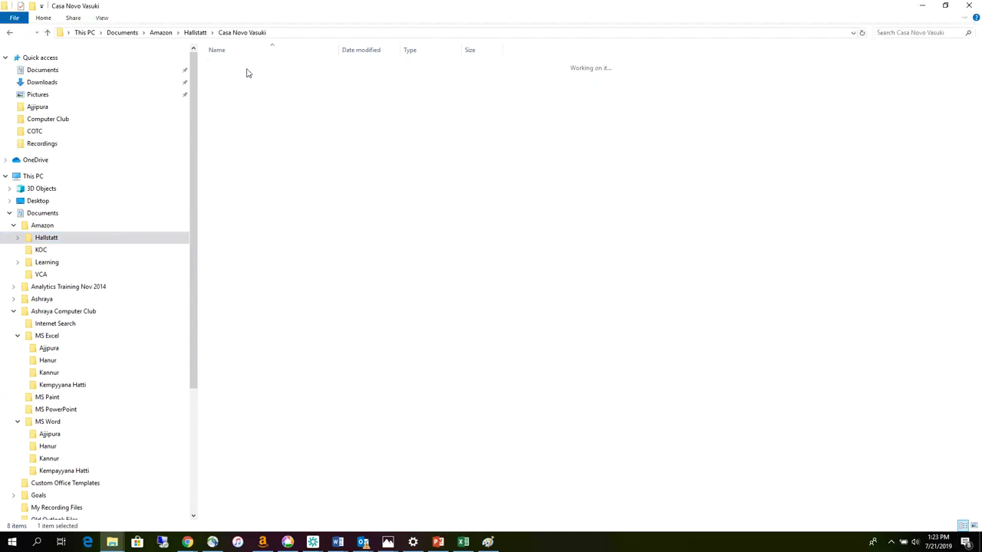
pyautogui.doubleClick(246, 67)
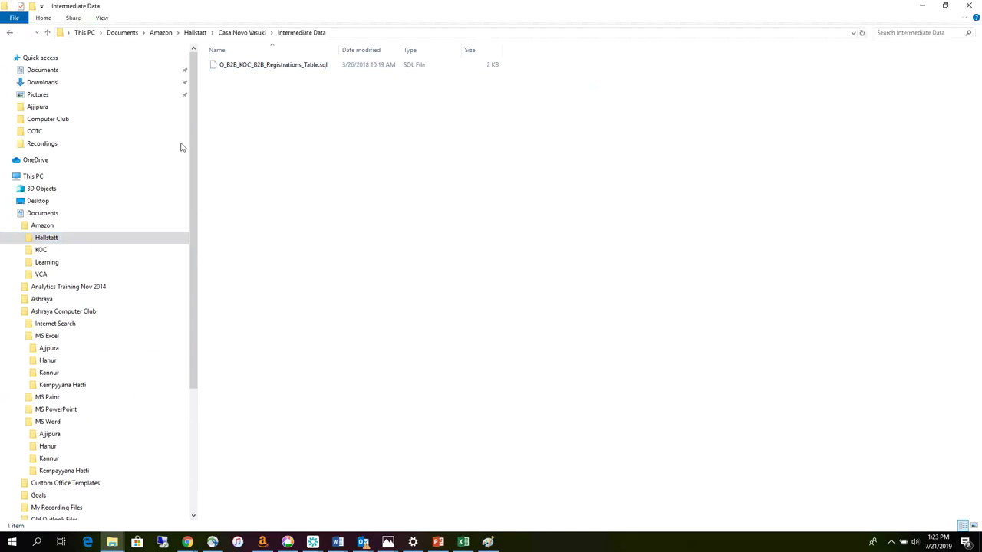
pyautogui.scroll(-1, 99, 326)
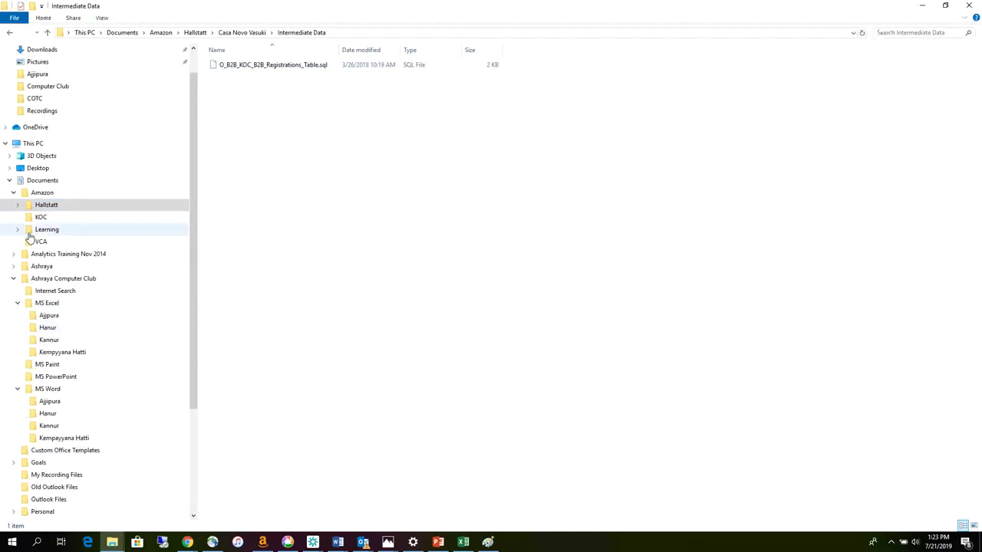
pyautogui.click(35, 242)
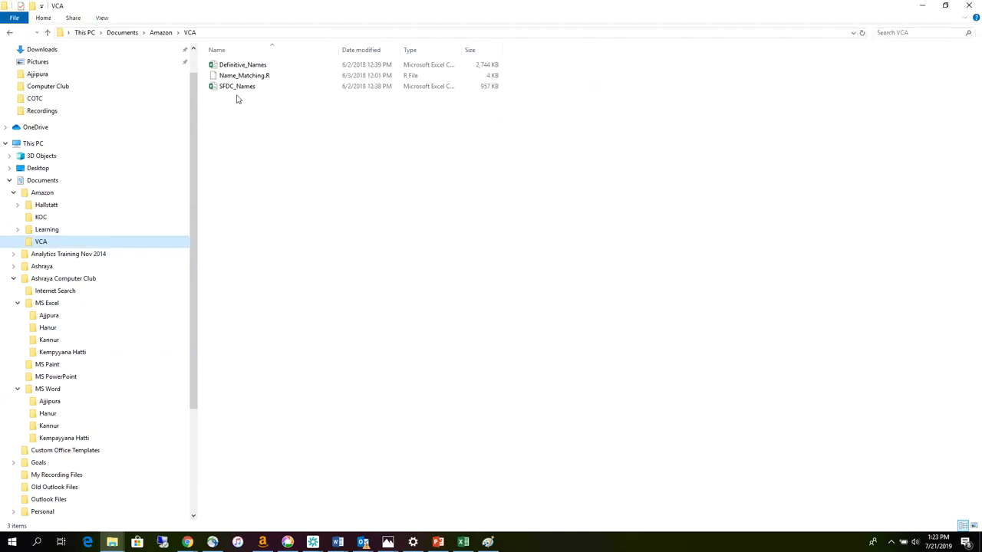
pyautogui.moveTo(465, 49); pyautogui.dragTo(587, 50)
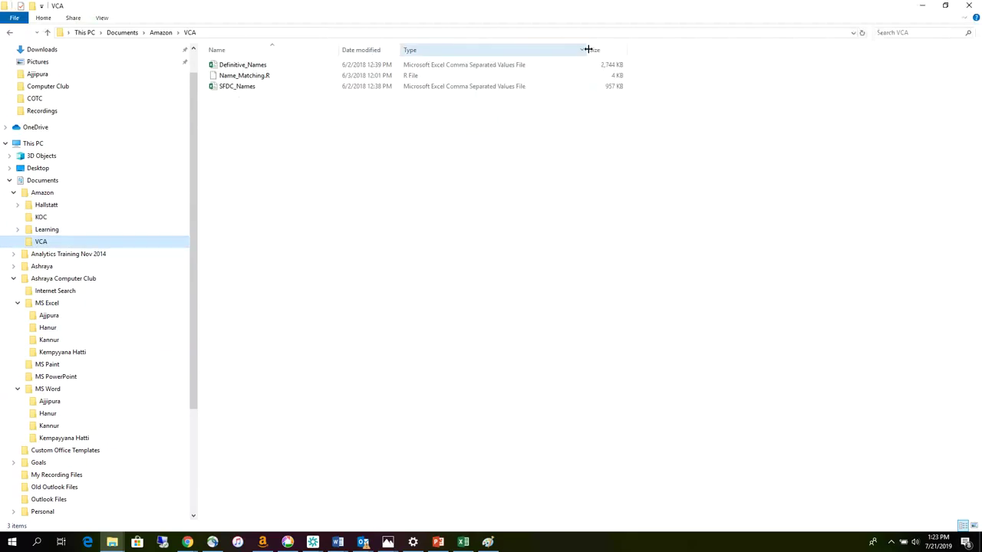
# - Show Ashraya > Annual Day in Details view and fit the Name and Type columns
pyautogui.click(48, 269)
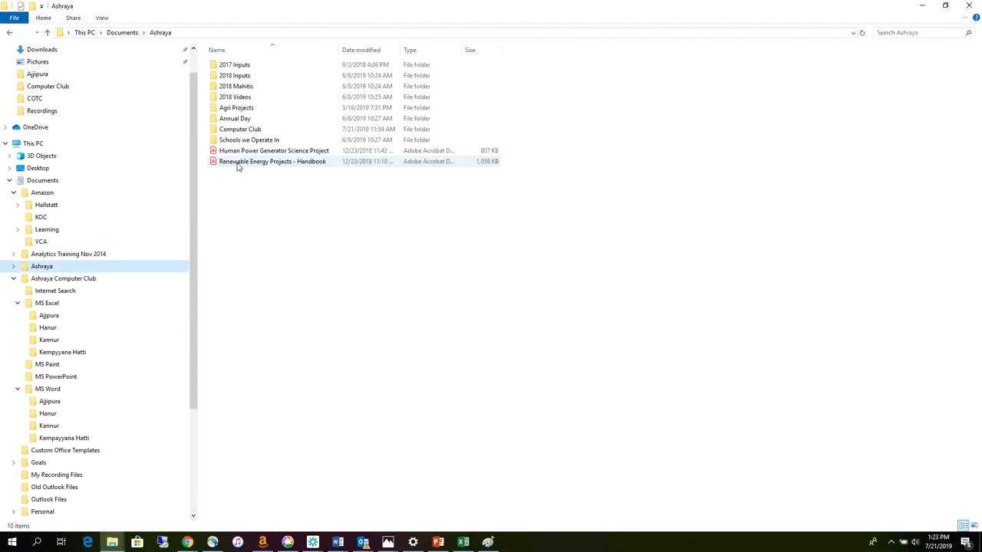
pyautogui.click(243, 120)
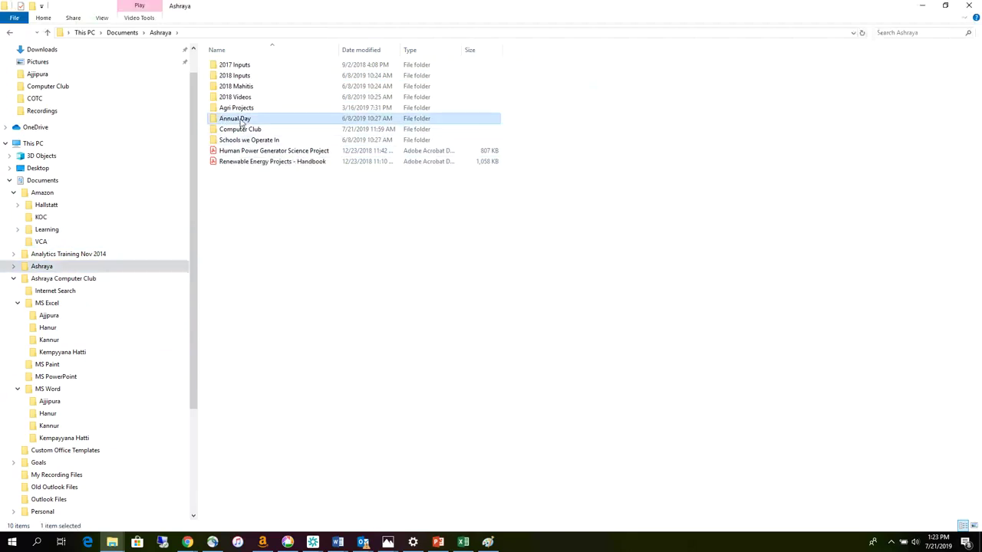
pyautogui.doubleClick(242, 120)
pyautogui.rightClick(253, 149)
pyautogui.moveTo(286, 158)
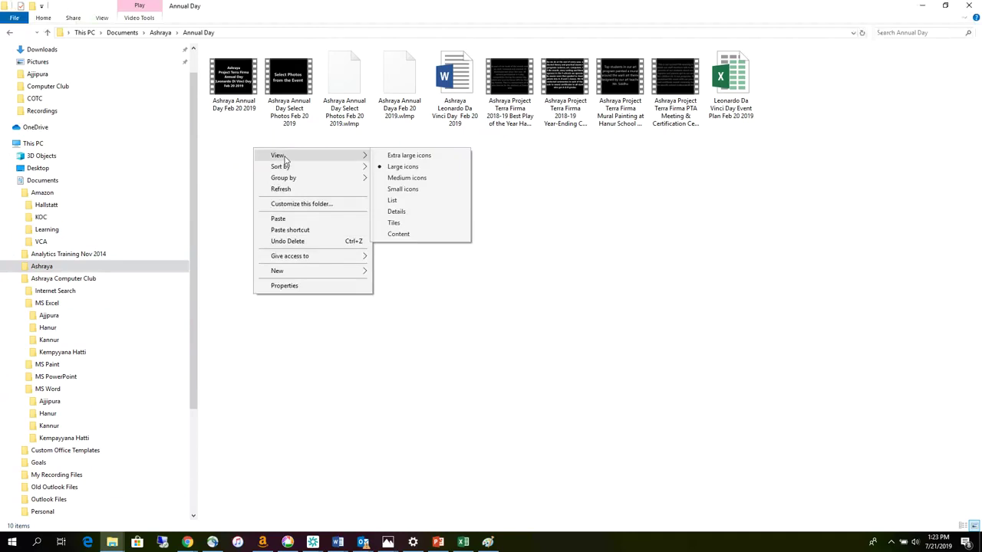
pyautogui.click(398, 213)
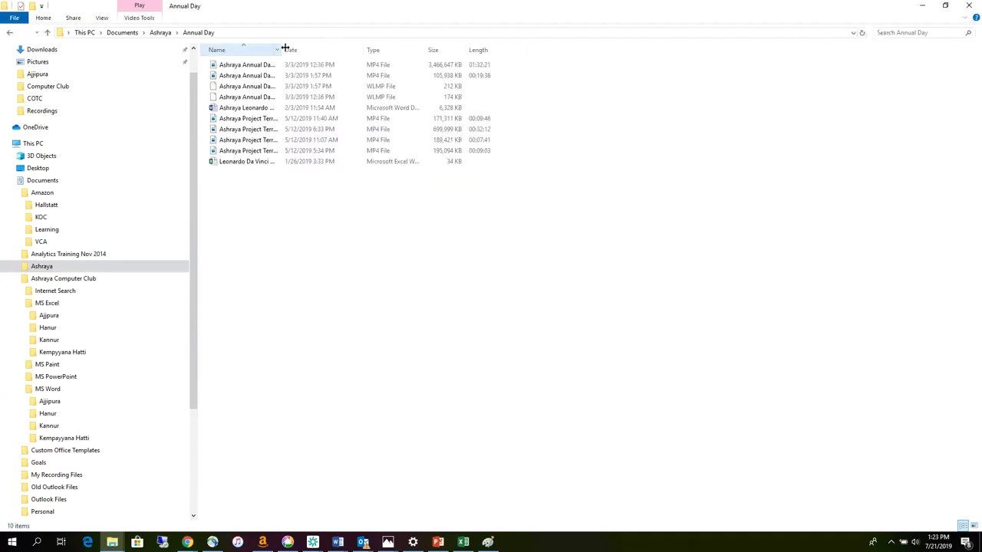
pyautogui.doubleClick(284, 49)
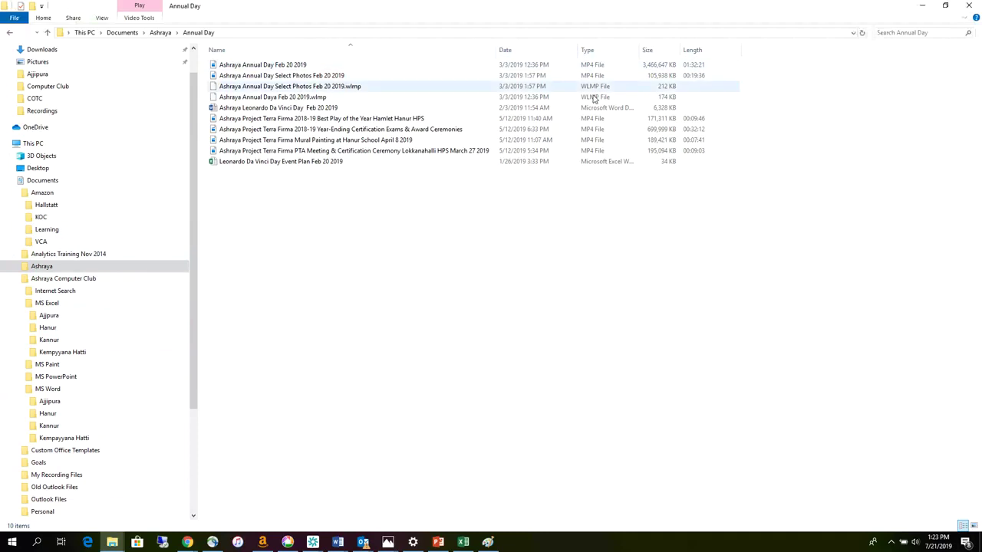
pyautogui.doubleClick(641, 52)
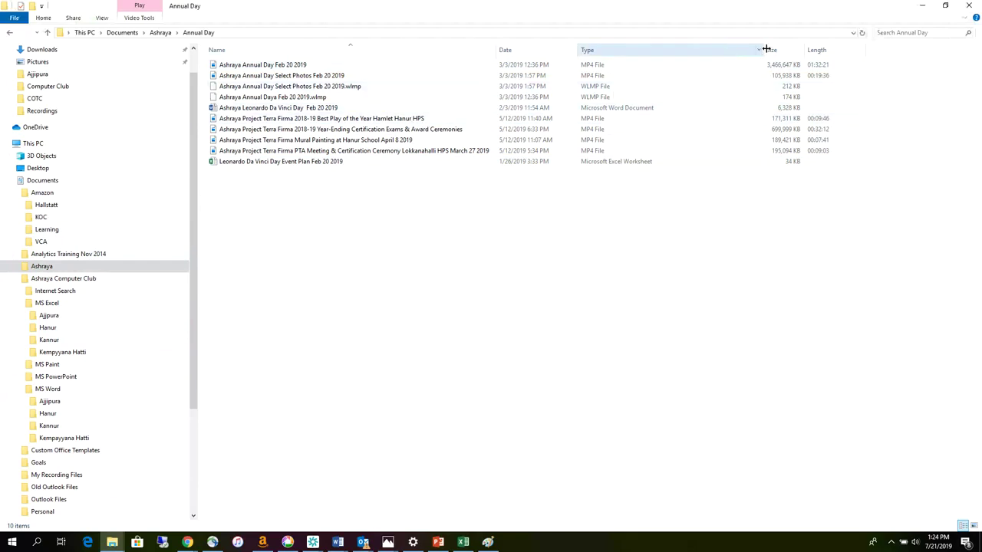
pyautogui.moveTo(764, 49); pyautogui.dragTo(689, 55)
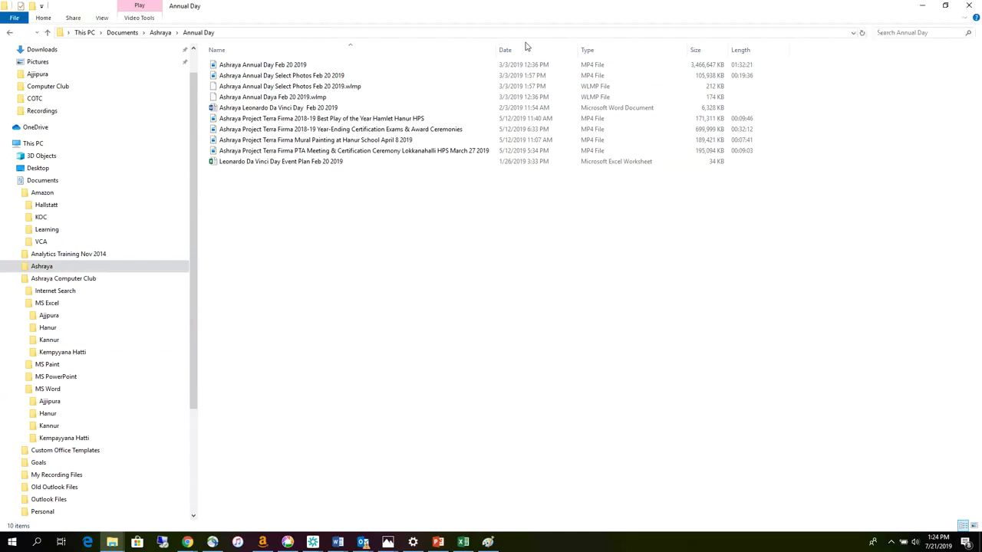
pyautogui.click(537, 66)
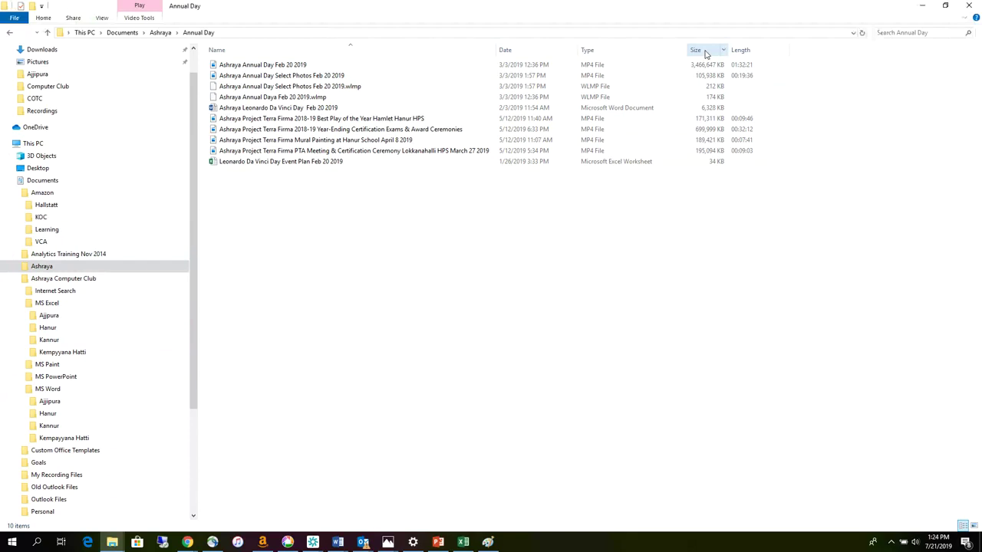
# - Open MS Excel > Ajjipura and widen its Date modified and Name columns
pyautogui.click(45, 319)
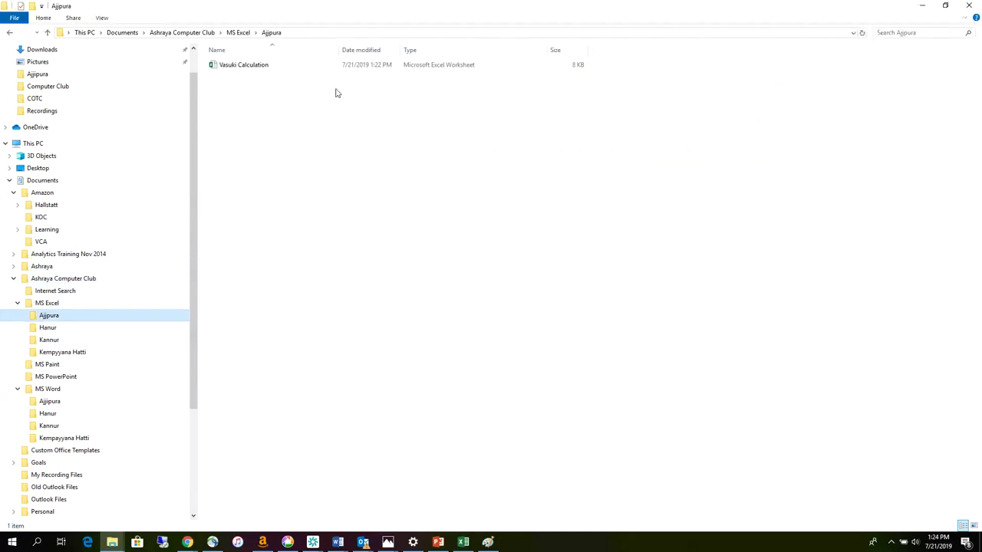
pyautogui.moveTo(402, 50); pyautogui.dragTo(441, 50)
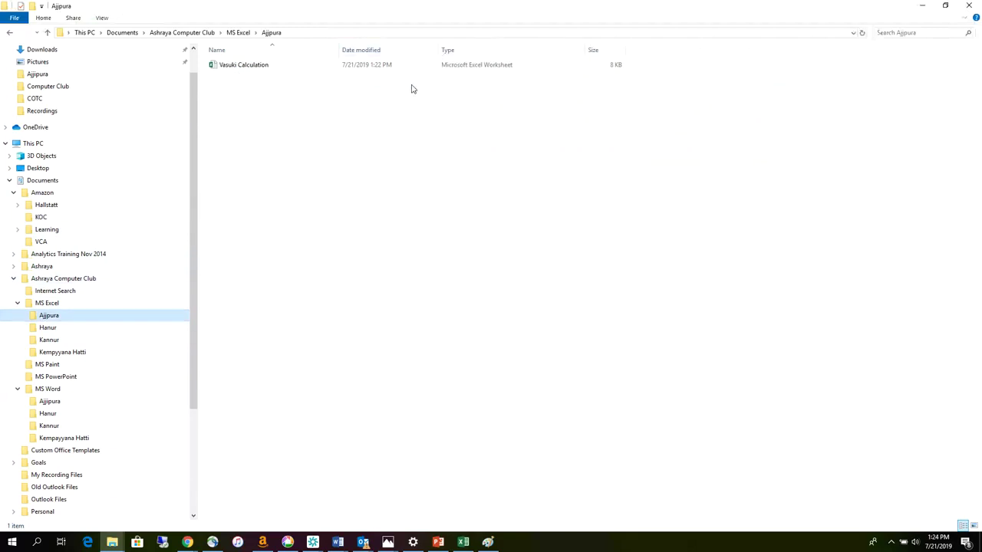
pyautogui.moveTo(343, 50); pyautogui.dragTo(366, 50)
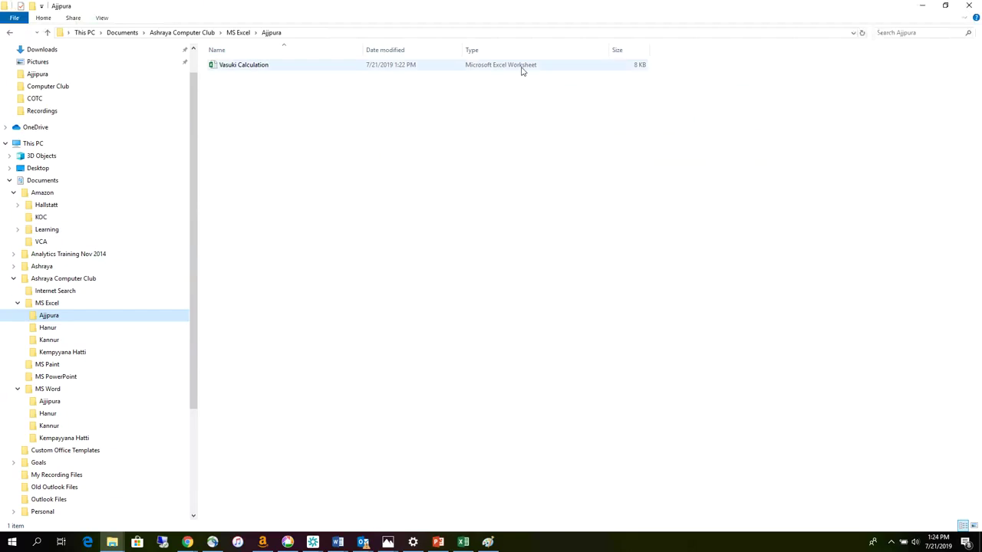
# - Open Vasuki Calculation, enter 7 in E7 and =E6+E7 in E8 to give 12
pyautogui.click(251, 68)
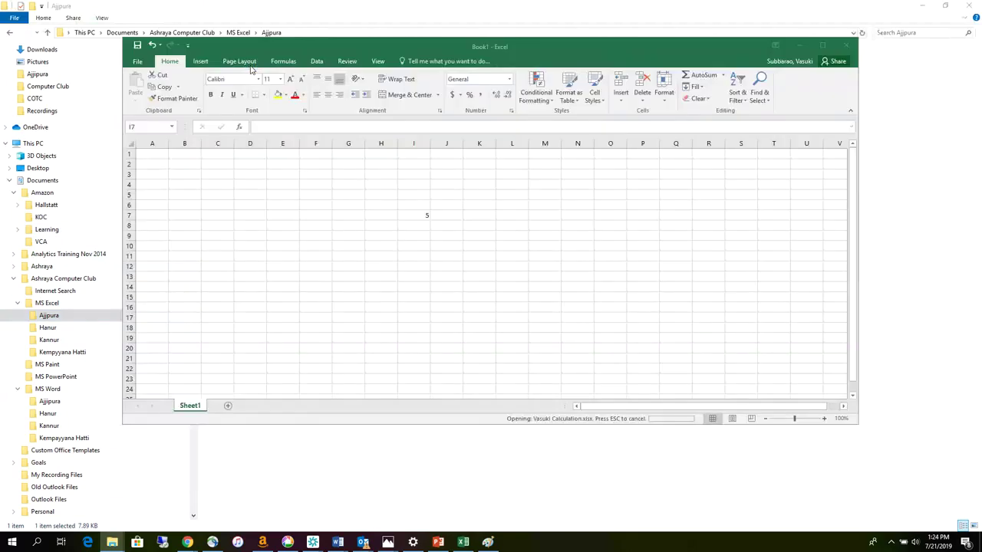
pyautogui.write('7')
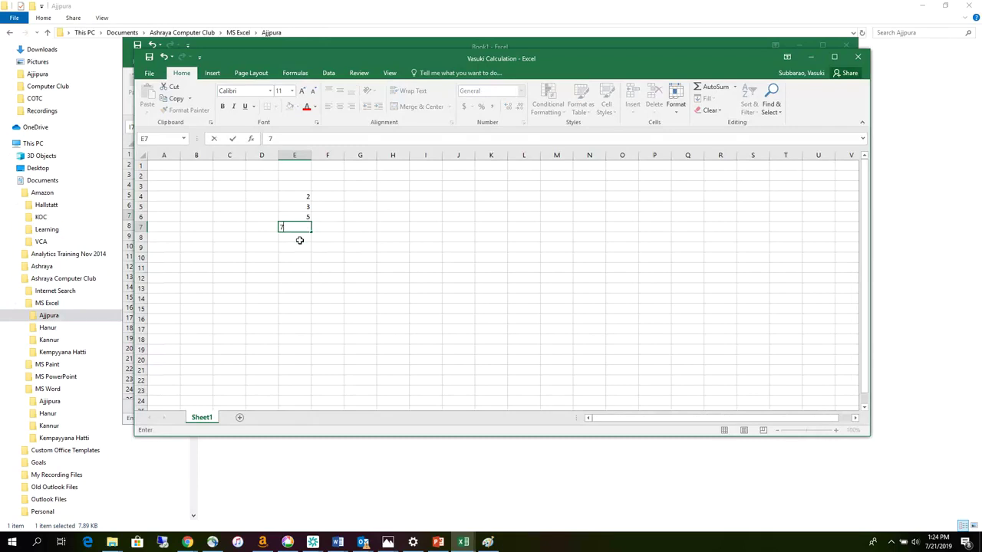
pyautogui.press('Return')
pyautogui.write('=')
pyautogui.click(303, 220)
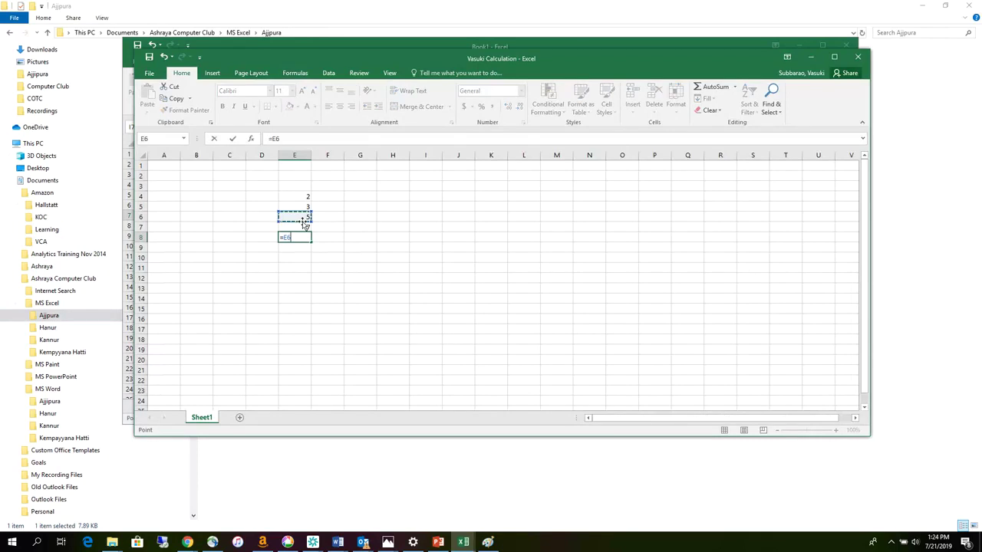
pyautogui.write('+')
pyautogui.click(296, 227)
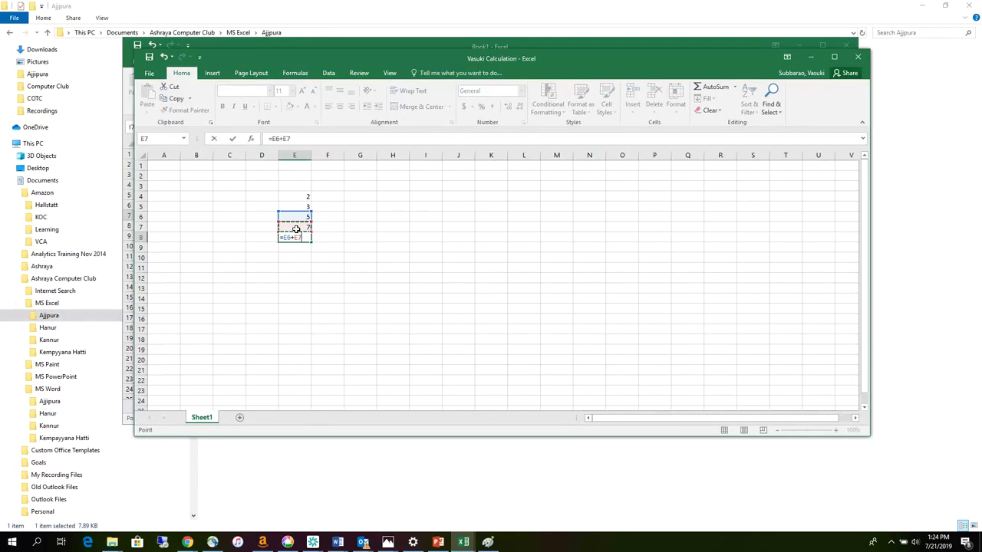
pyautogui.press('Return')
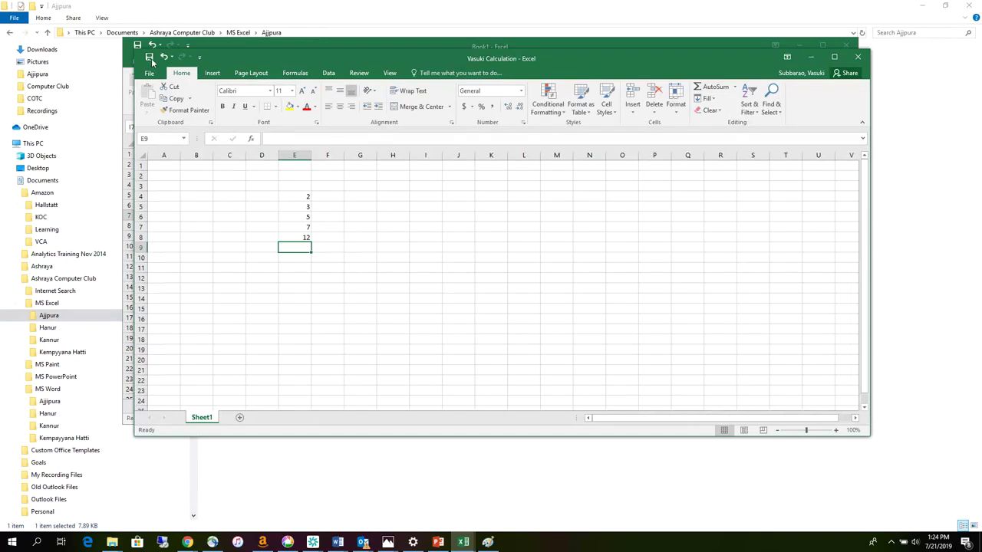
# - Save and close Vasuki Calculation, then close Book1 without saving
pyautogui.click(149, 59)
pyautogui.click(857, 59)
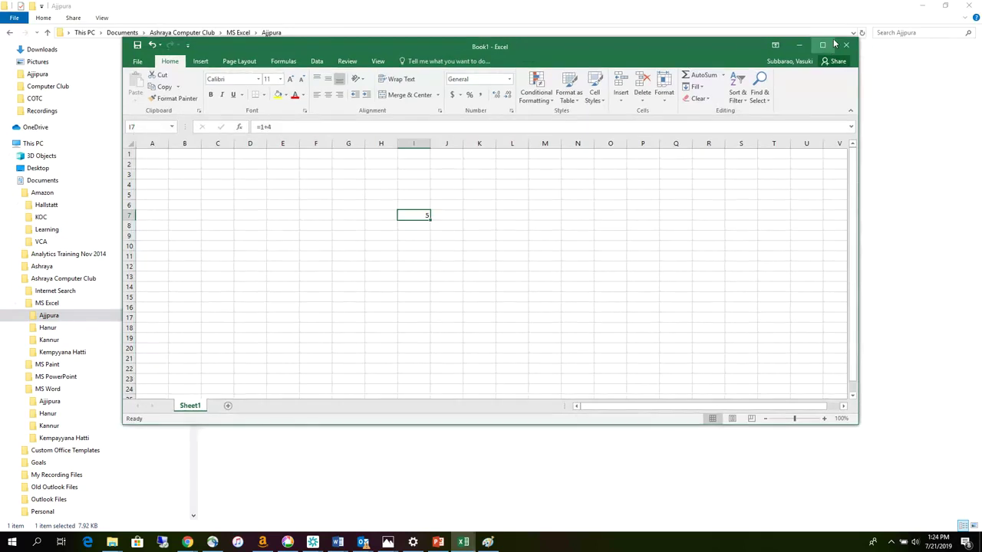
pyautogui.click(846, 45)
pyautogui.click(487, 293)
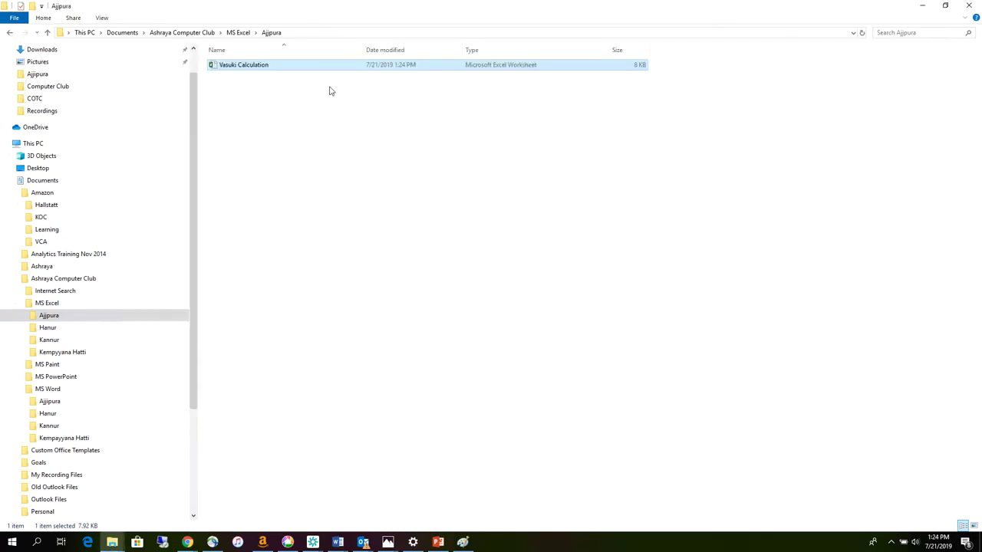
pyautogui.click(290, 33)
pyautogui.press('Escape')
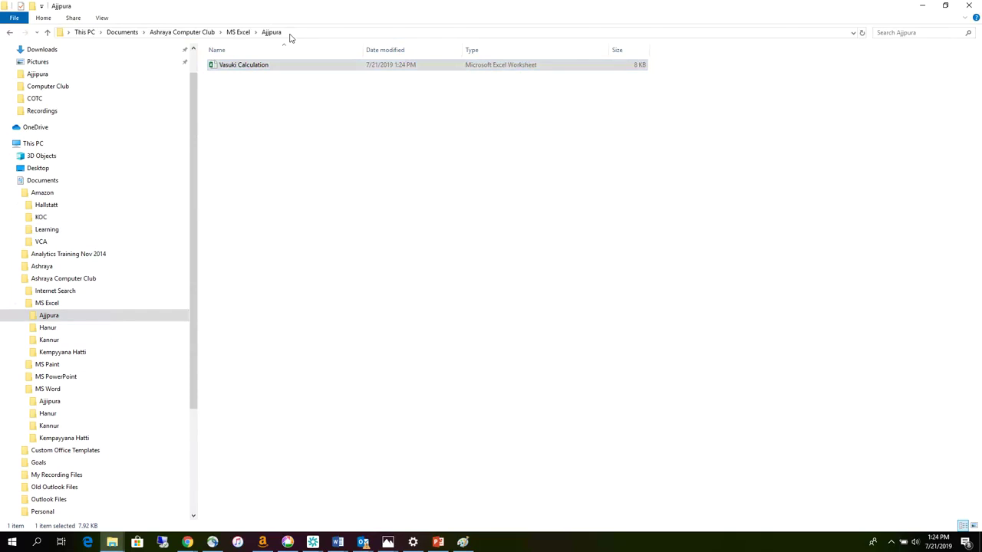
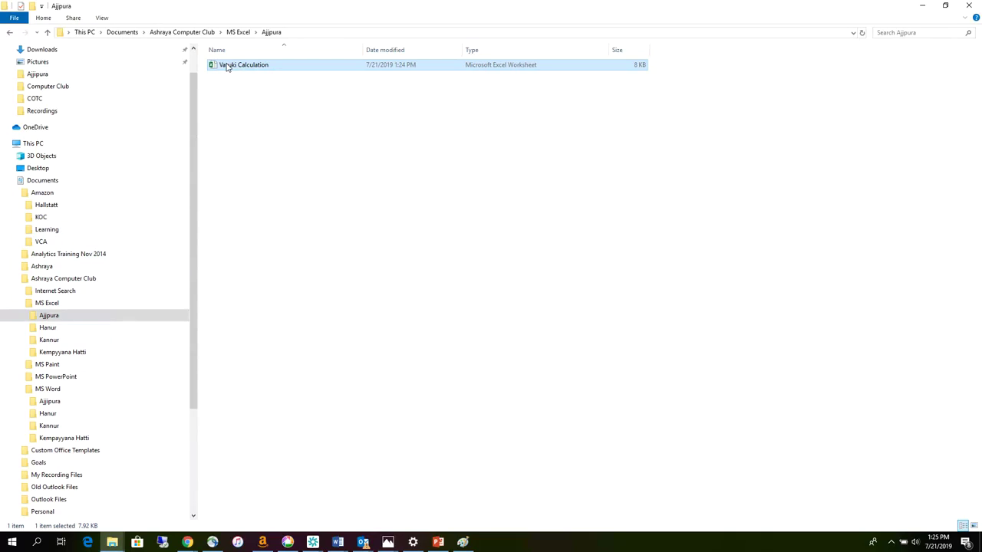
# - Move Vasuki Calculation into Hanur, then Kannur, then back into Ajjipura
pyautogui.moveTo(227, 68); pyautogui.dragTo(66, 332)
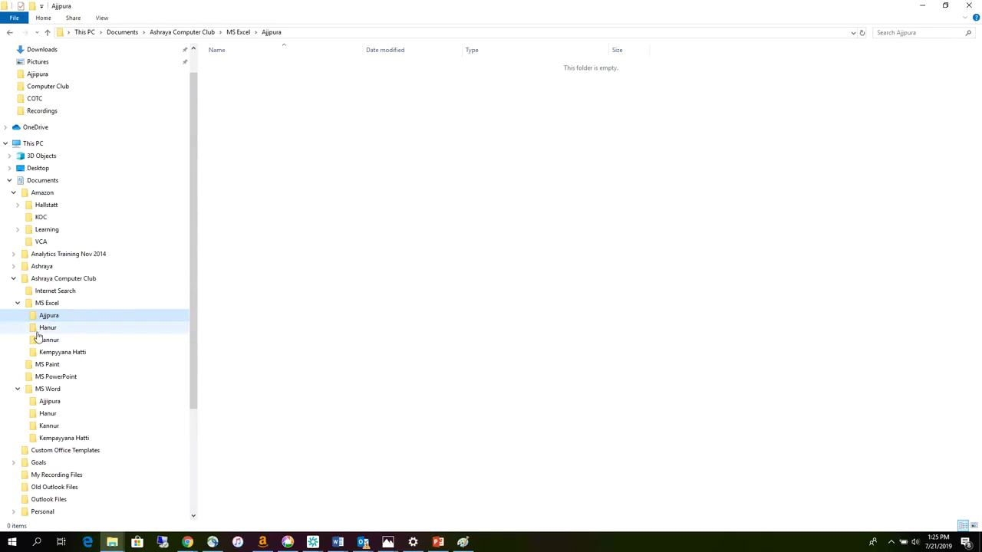
pyautogui.click(40, 328)
pyautogui.click(235, 67)
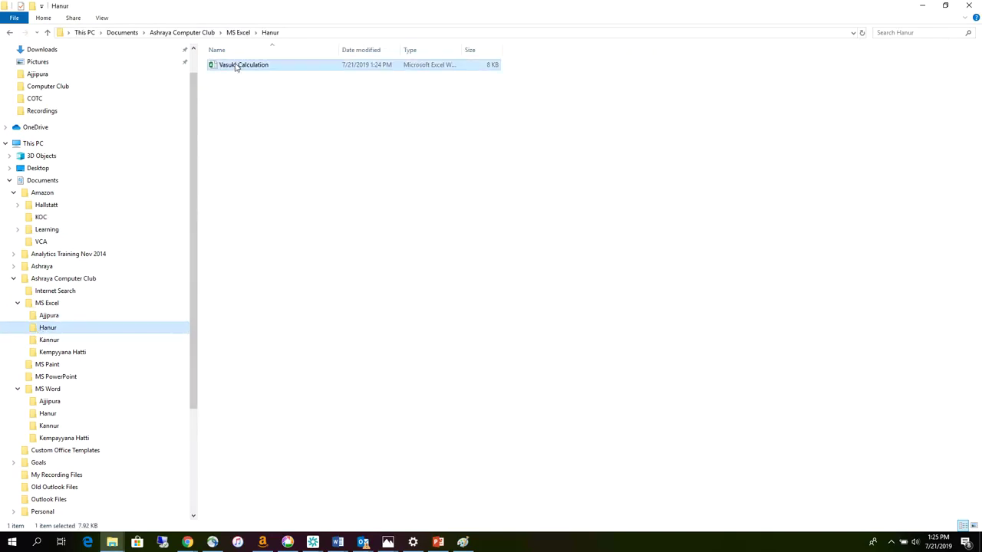
pyautogui.moveTo(235, 67); pyautogui.dragTo(67, 346)
pyautogui.click(47, 339)
pyautogui.click(47, 327)
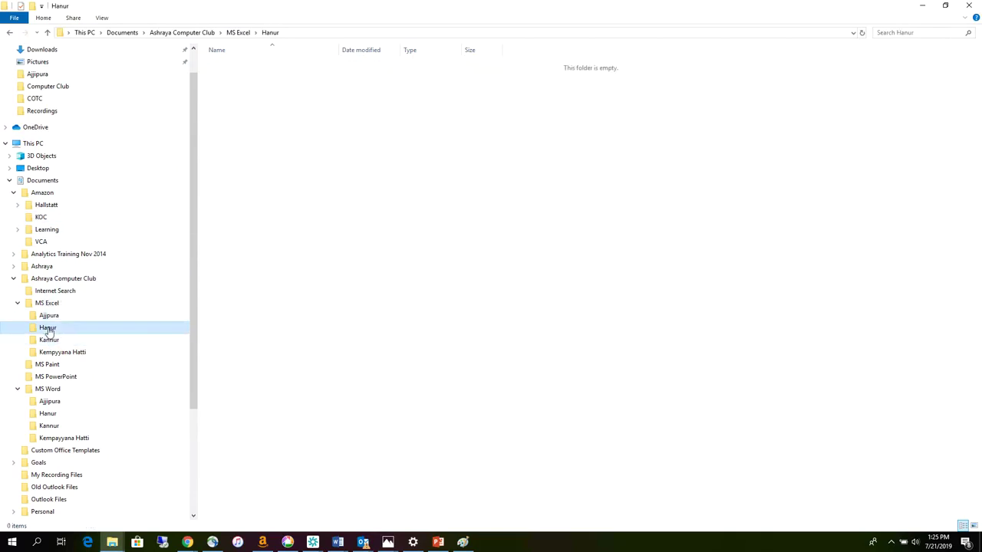
pyautogui.click(48, 340)
pyautogui.moveTo(241, 67); pyautogui.dragTo(58, 316)
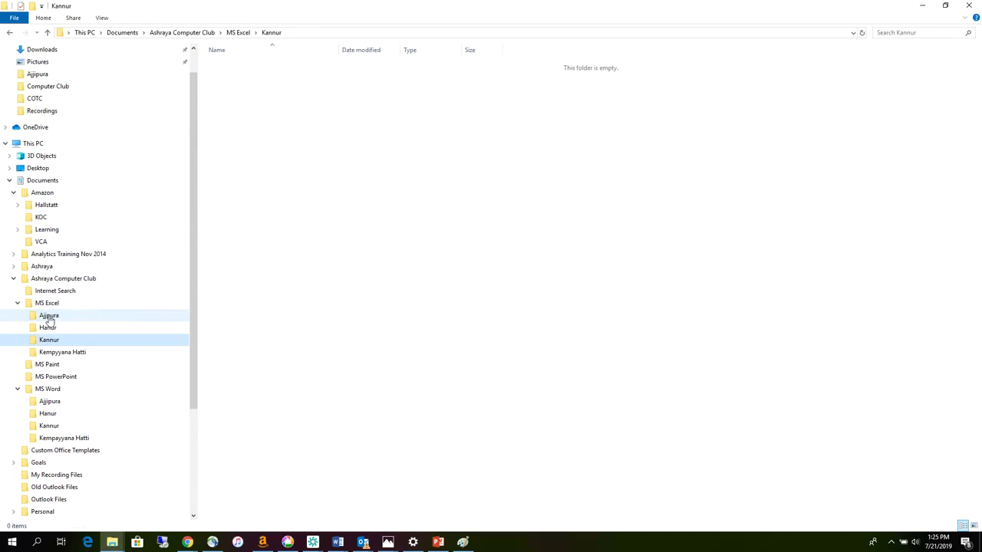
pyautogui.click(48, 316)
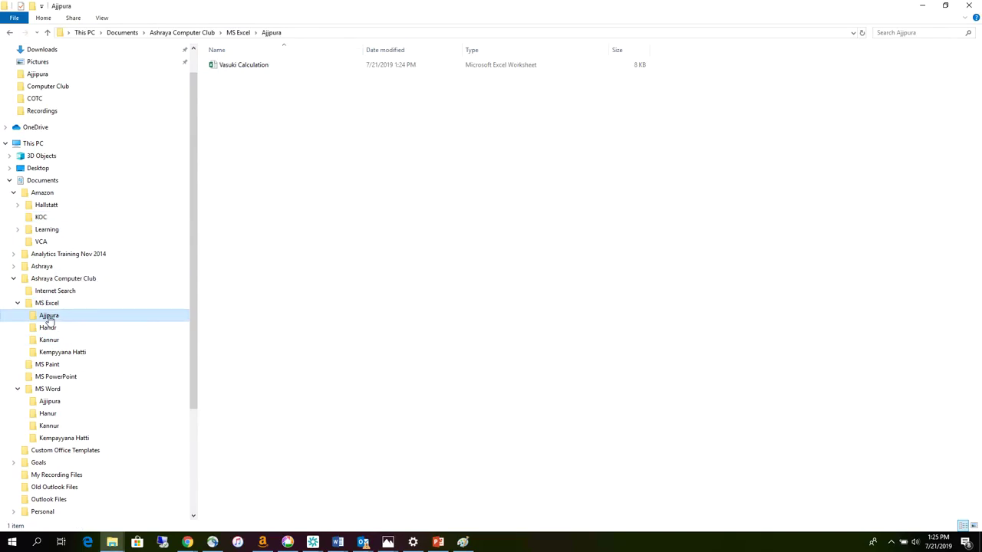
# - Copy Vasuki Calculation from Ajjipura and paste it into the empty Kannur folder
pyautogui.rightClick(238, 67)
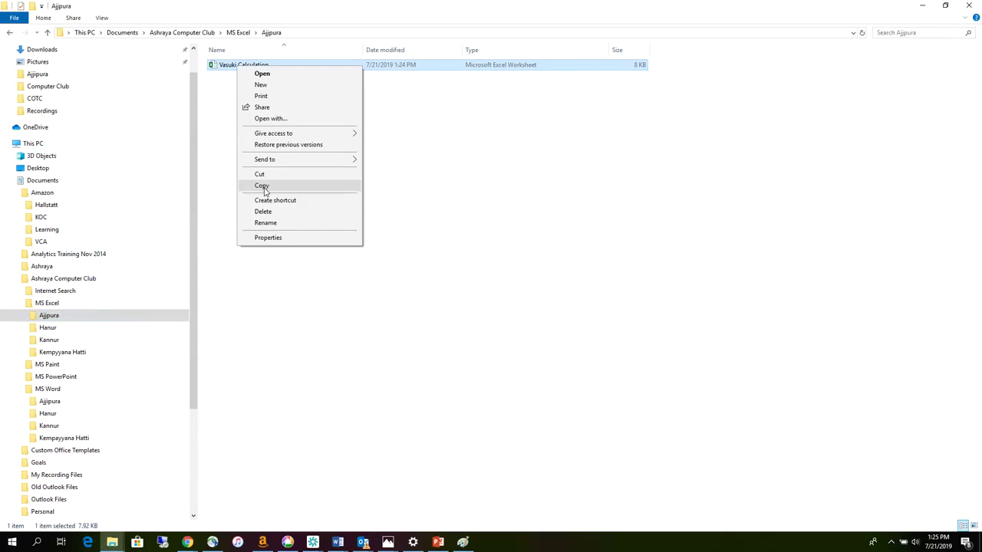
pyautogui.click(265, 187)
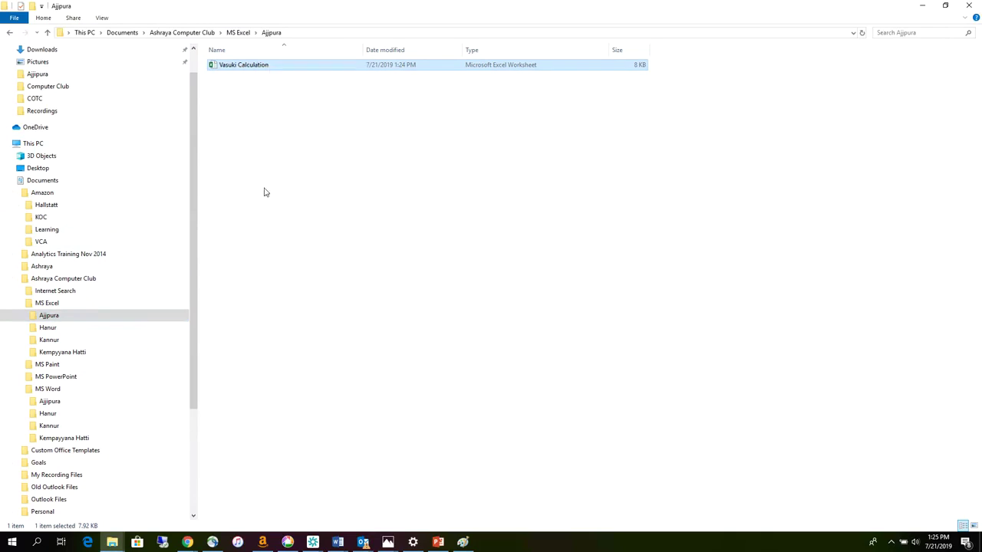
pyautogui.click(47, 345)
pyautogui.rightClick(253, 92)
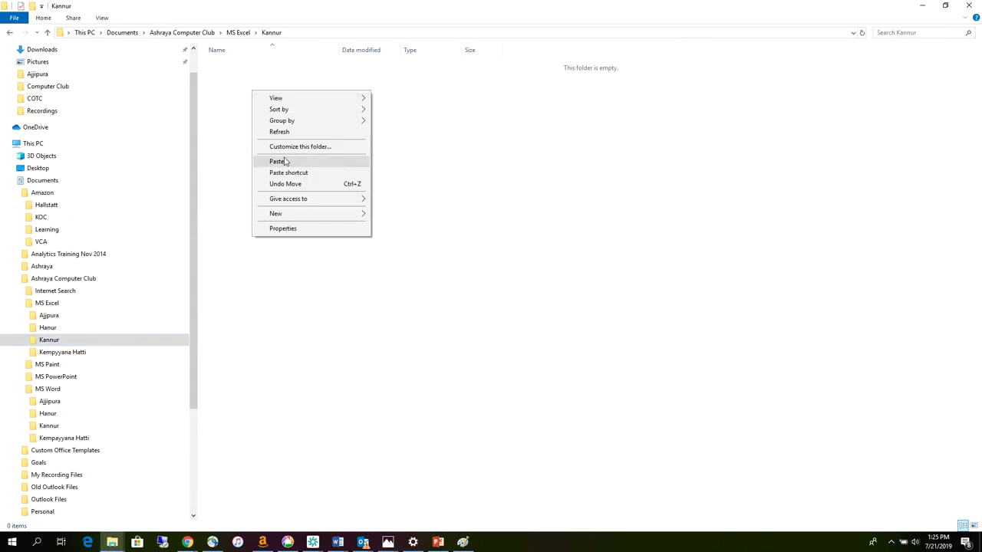
pyautogui.click(278, 161)
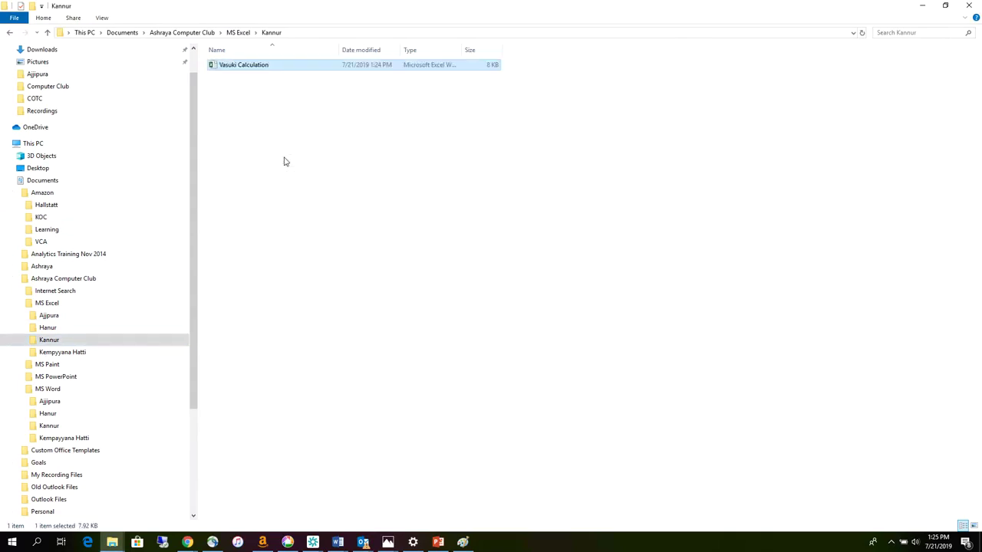
# - Compare the Ajjipura and Kannur folders, then select the original Vasuki Calculation in Ajjipura
pyautogui.click(46, 317)
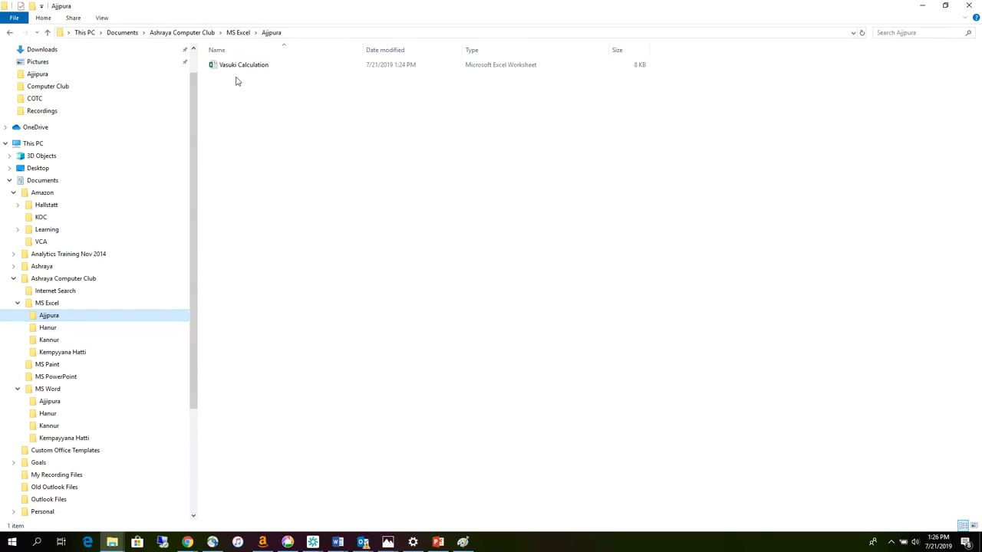
pyautogui.click(47, 342)
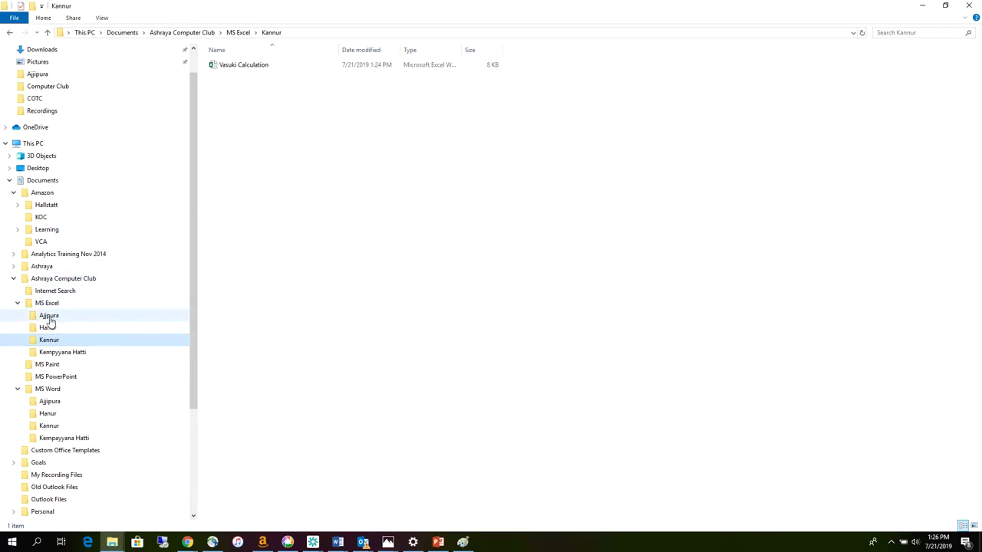
pyautogui.click(49, 318)
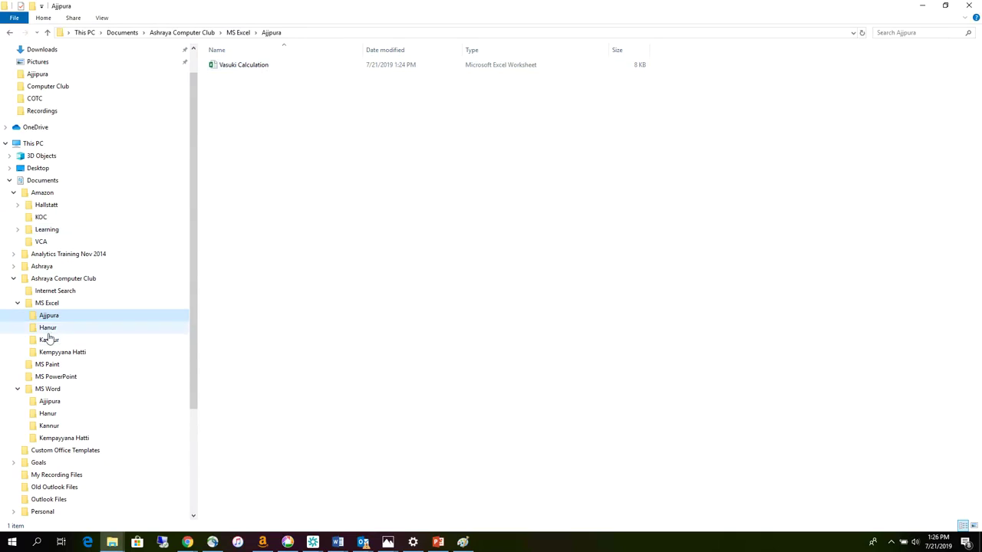
pyautogui.click(257, 67)
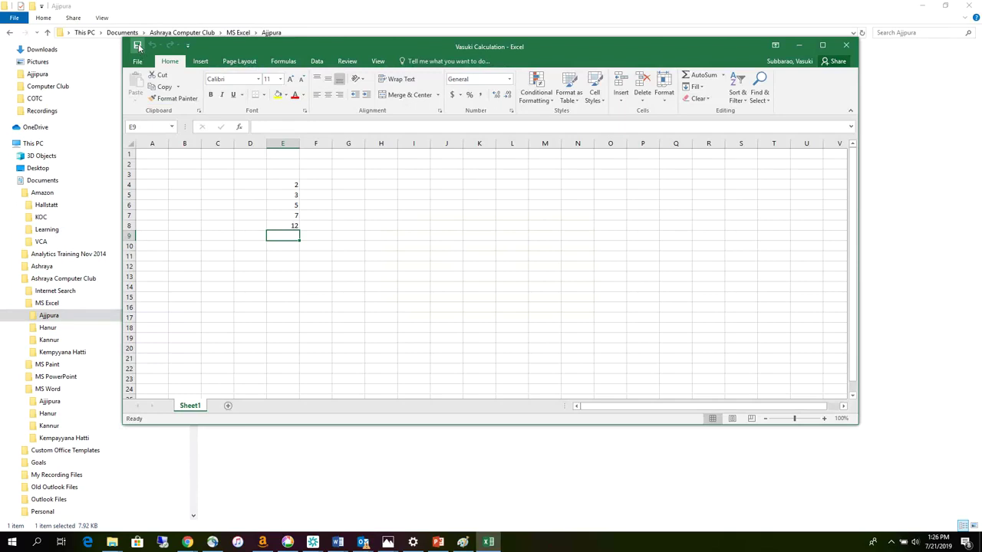
# - Close the Vasuki Calculation workbook and reopen it
pyautogui.click(359, 212)
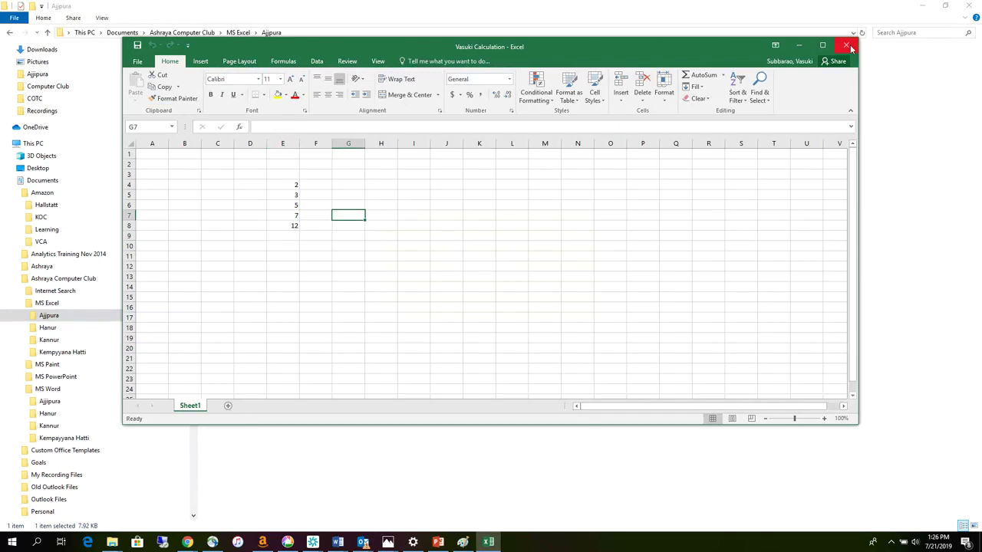
pyautogui.click(848, 45)
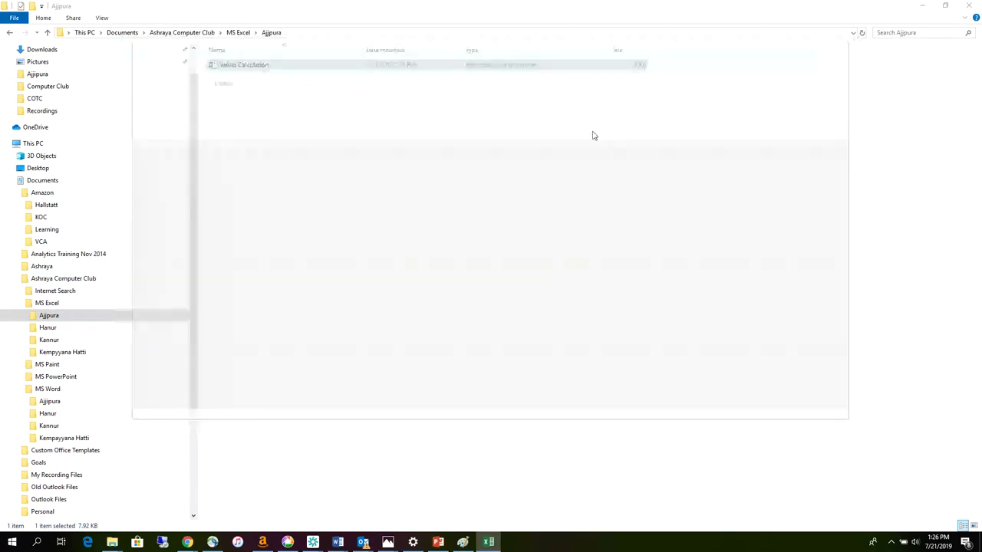
pyautogui.doubleClick(249, 66)
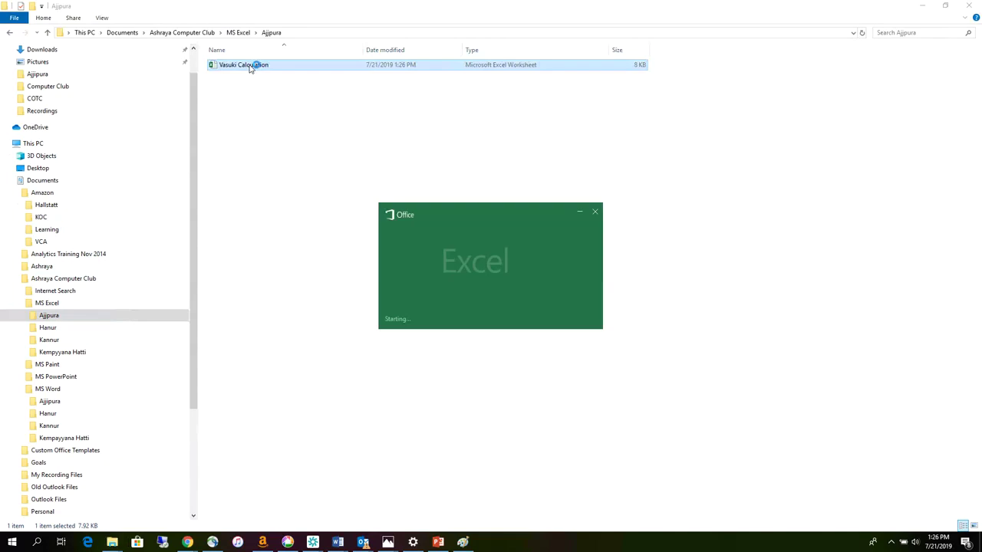
pyautogui.click(347, 277)
# - Enter 5 in E9 and the formula =E8+E9 in E10, giving 17
pyautogui.click(281, 234)
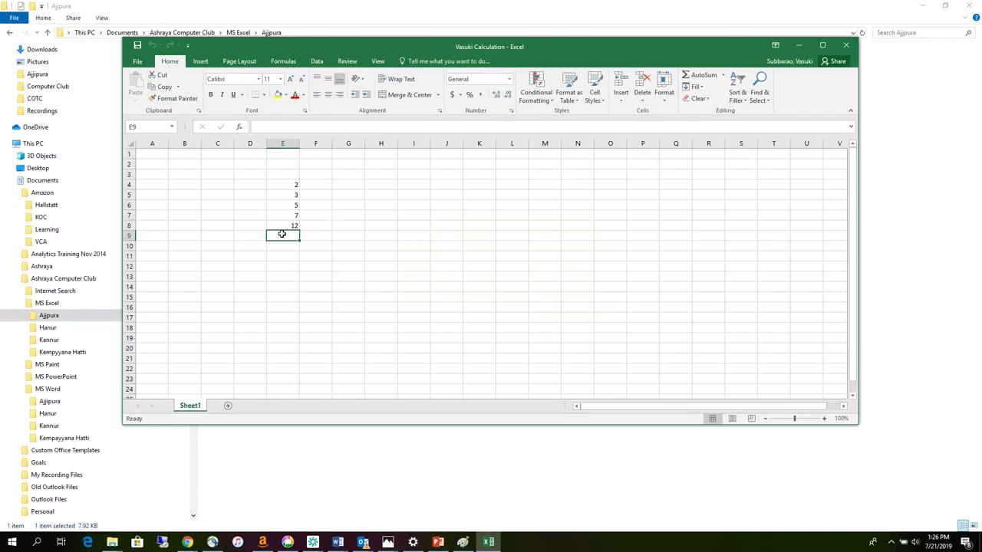
pyautogui.write('5')
pyautogui.press('Return')
pyautogui.write('=')
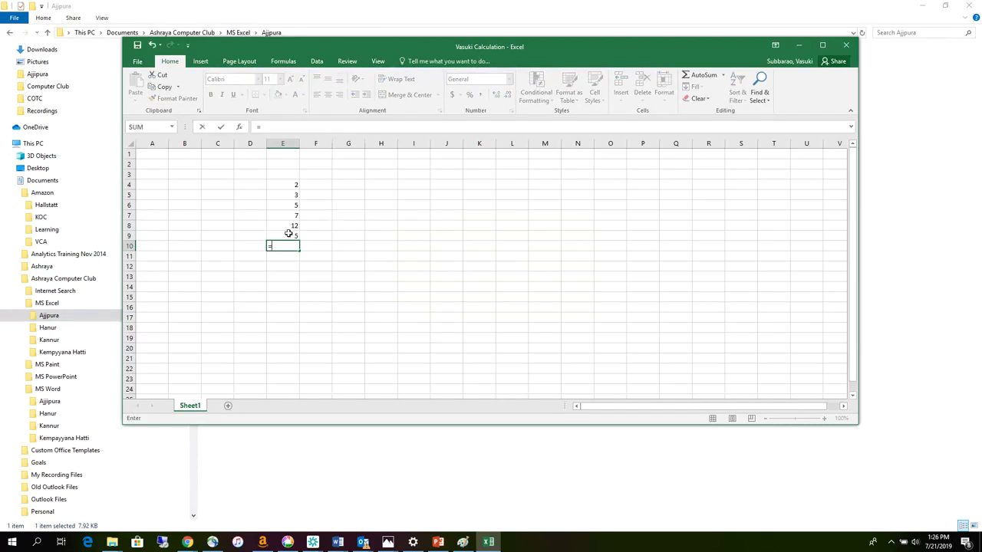
pyautogui.click(290, 227)
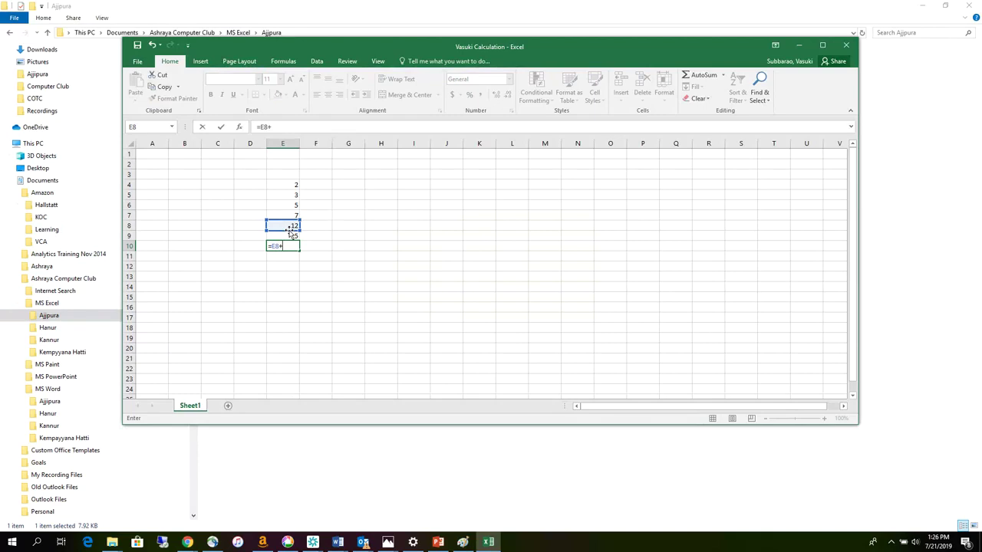
pyautogui.click(284, 236)
pyautogui.press('Return')
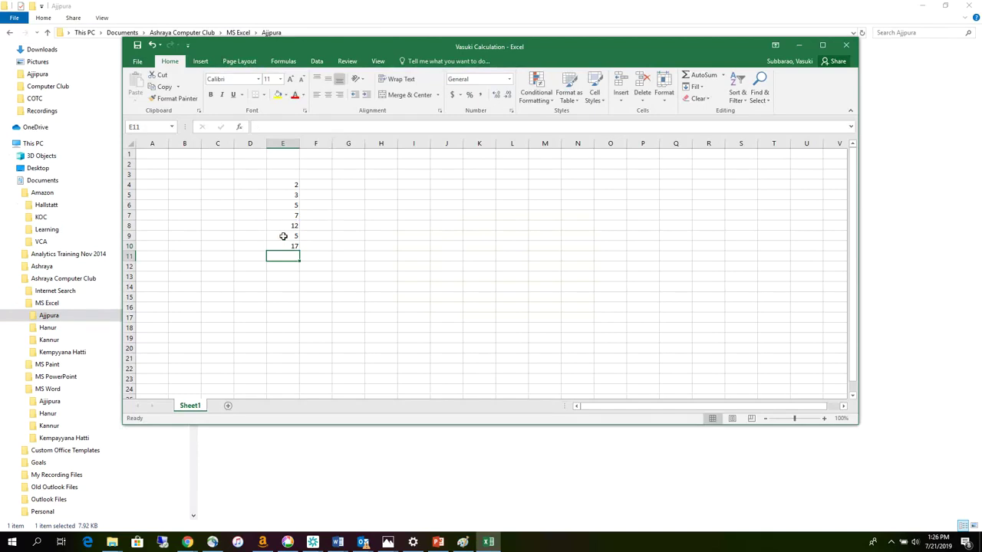
# - Save the workbook as Vasuki Calculation 2 in Ajjipura, then close Excel
pyautogui.click(138, 61)
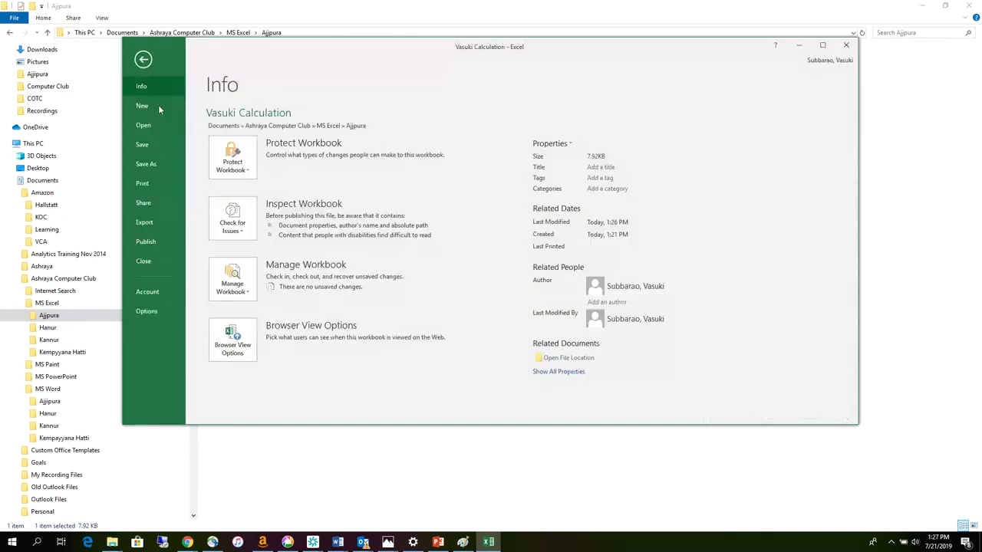
pyautogui.click(146, 164)
pyautogui.click(422, 140)
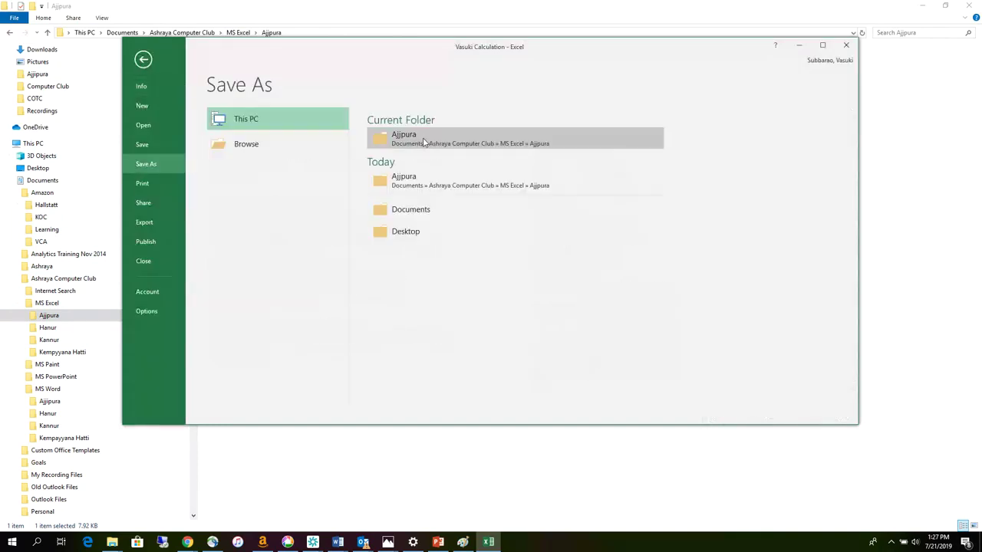
pyautogui.click(250, 241)
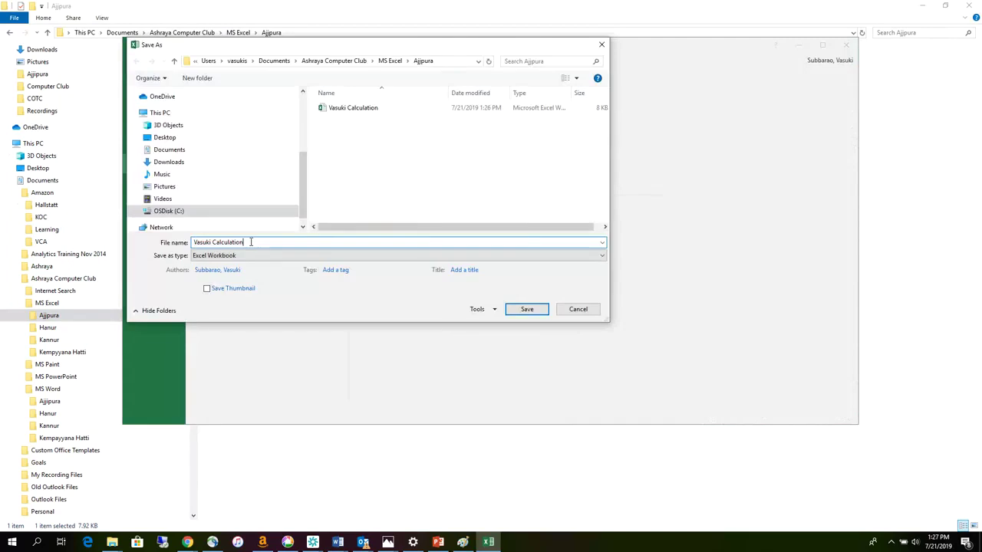
pyautogui.click(530, 310)
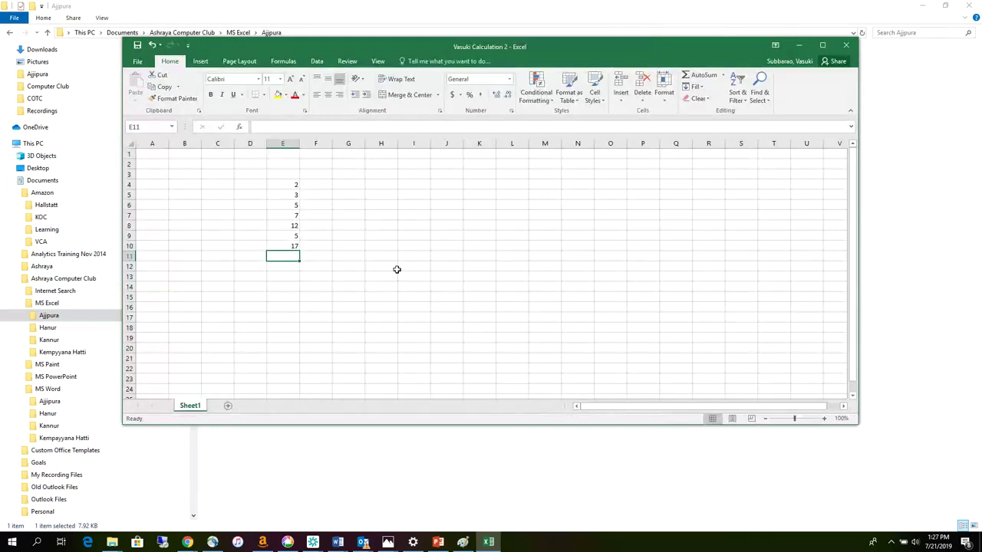
pyautogui.click(847, 44)
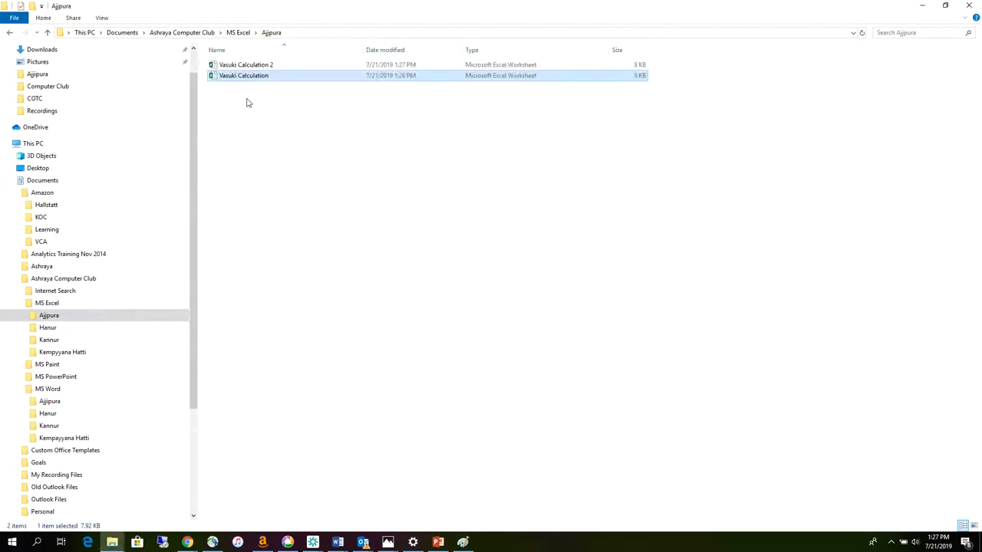
# - Open and close Vasuki Calculation and Vasuki Calculation 2 to check their contents
pyautogui.doubleClick(248, 80)
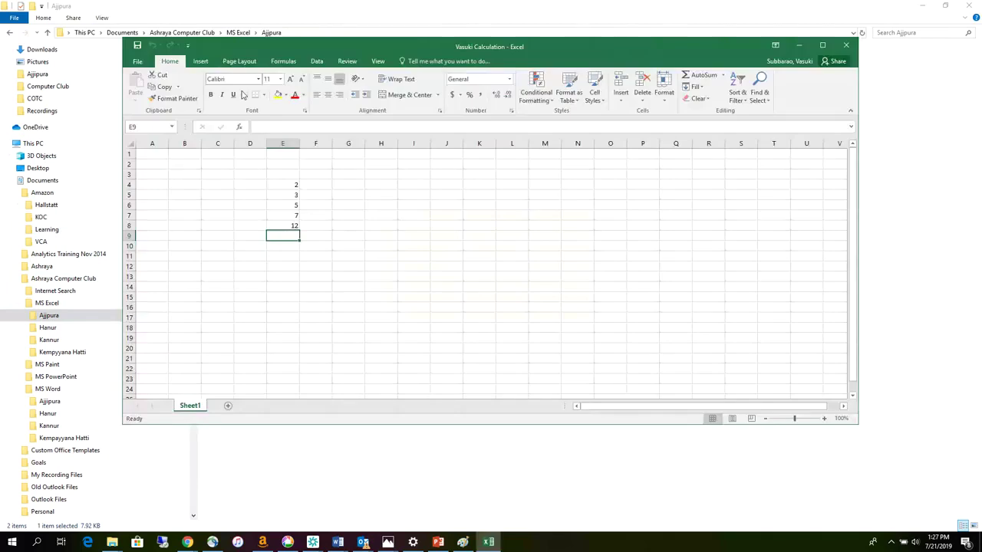
pyautogui.click(838, 46)
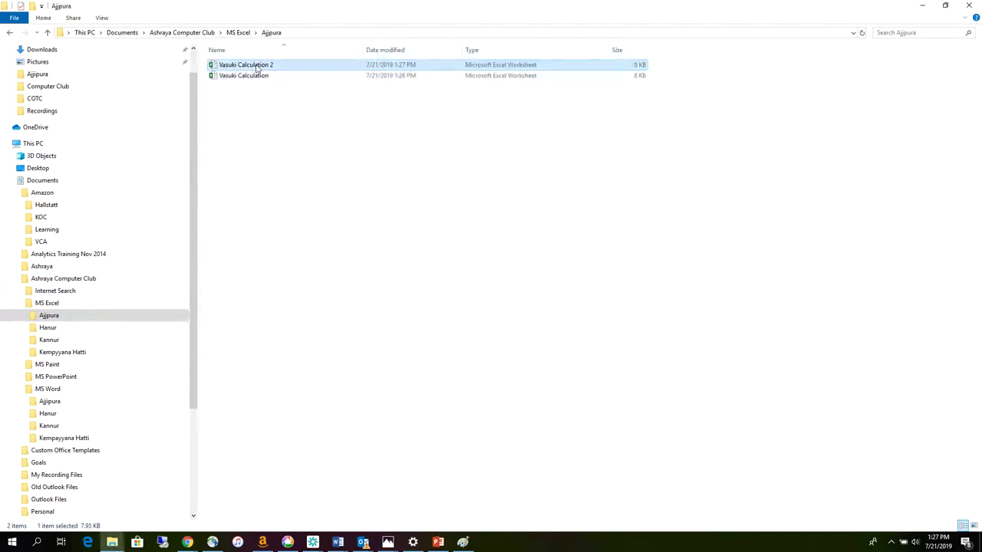
pyautogui.doubleClick(257, 67)
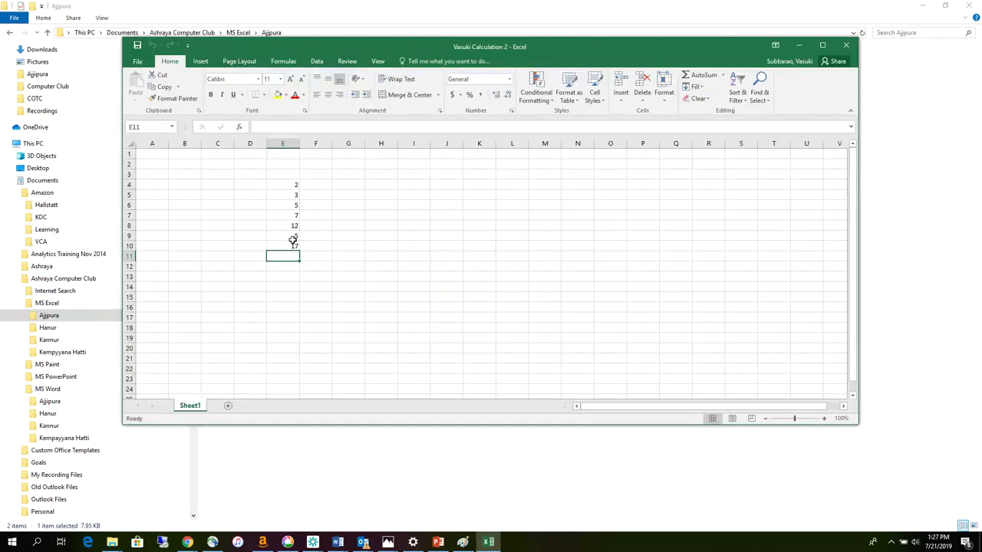
pyautogui.click(378, 188)
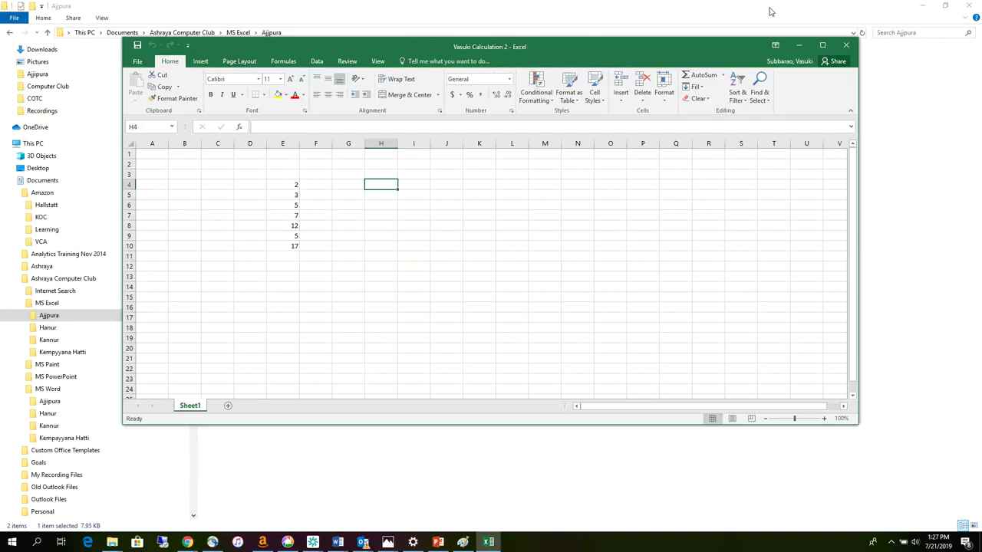
pyautogui.click(845, 45)
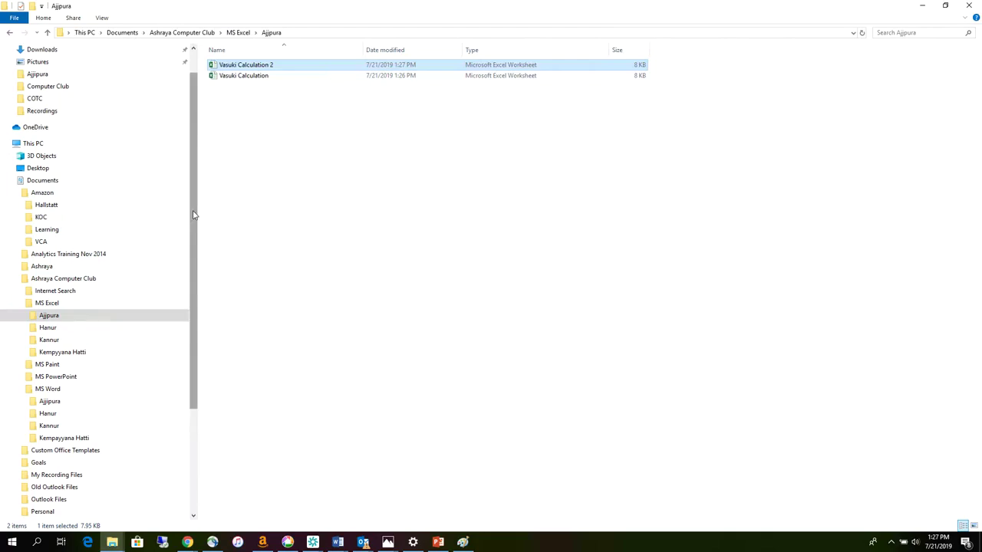
# - Select Ajjipura in the folder tree and minimize File Explorer
pyautogui.scroll(-3, 193, 215)
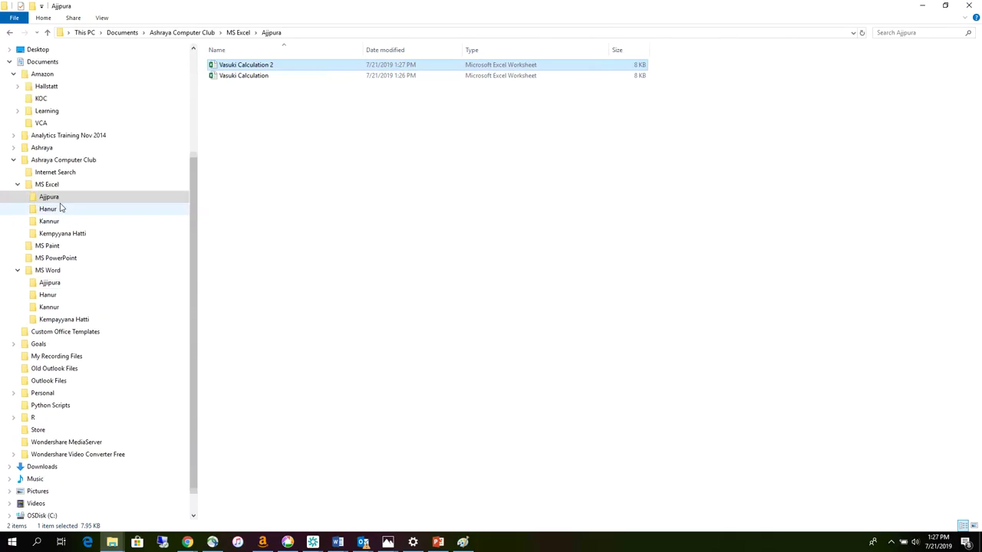
pyautogui.click(50, 201)
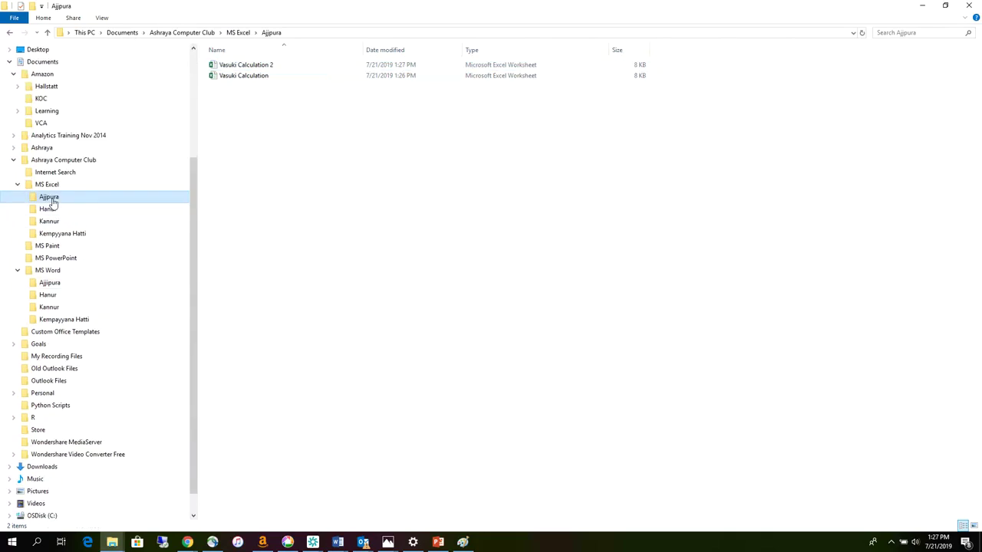
pyautogui.click(922, 6)
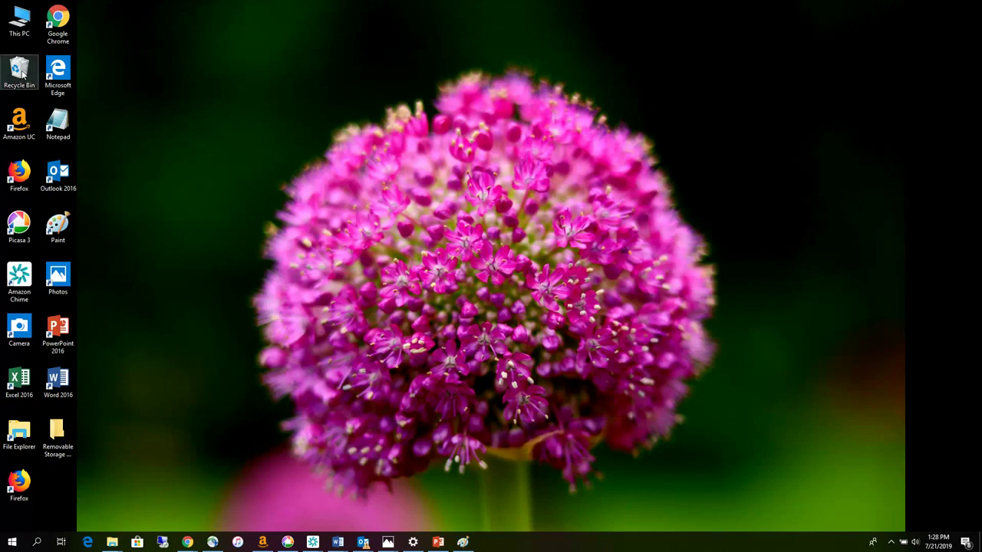
pyautogui.click(22, 74)
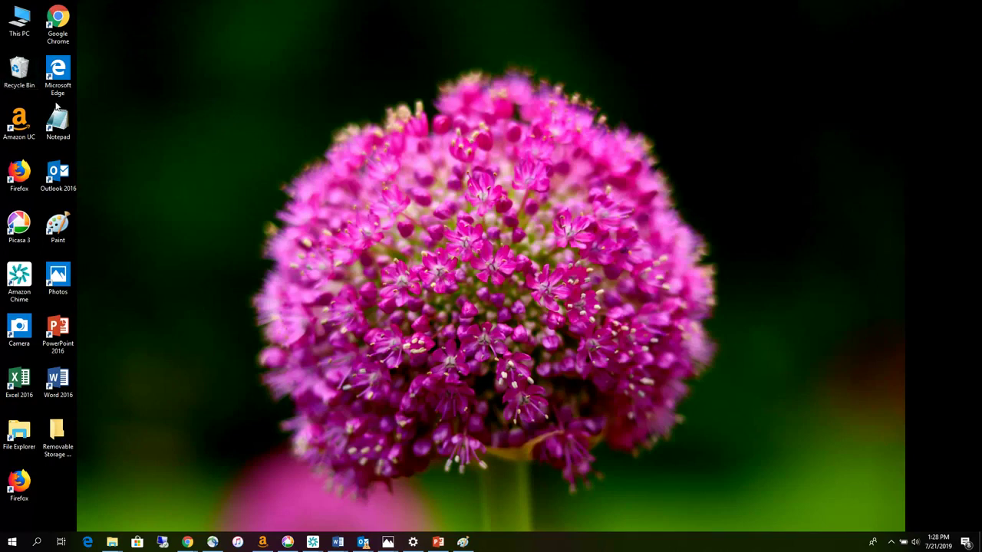
pyautogui.doubleClick(22, 74)
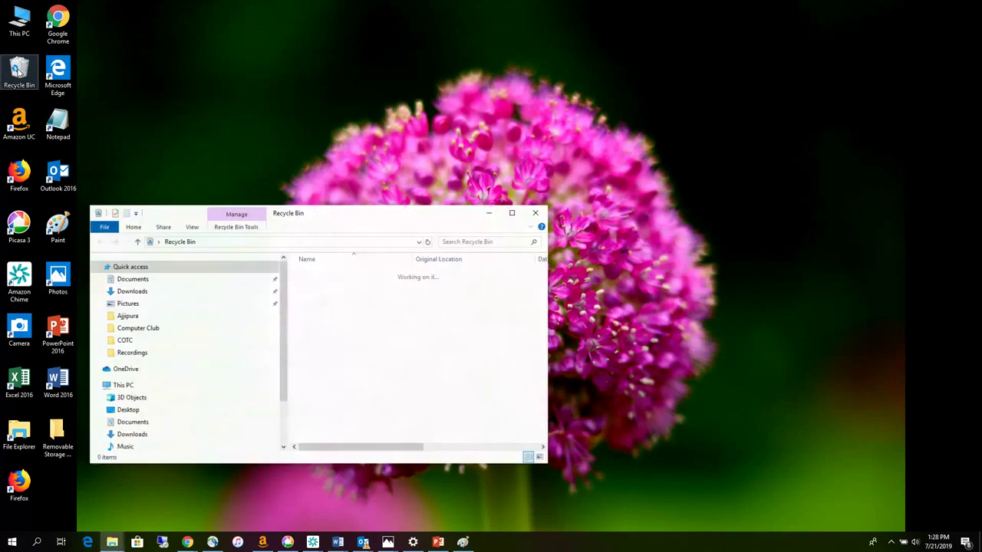
pyautogui.click(514, 213)
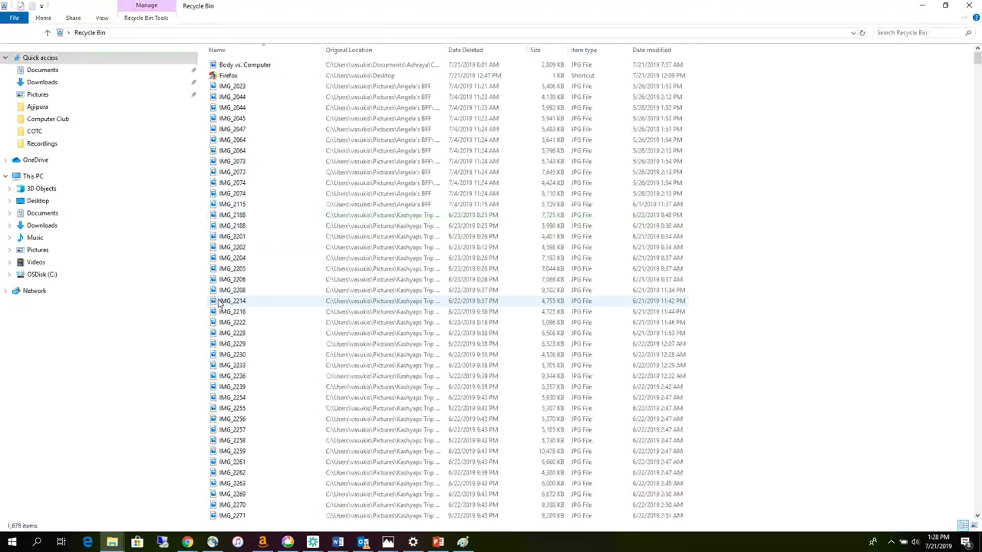
pyautogui.scroll(-6, 221, 303)
pyautogui.scroll(-15, 220, 303)
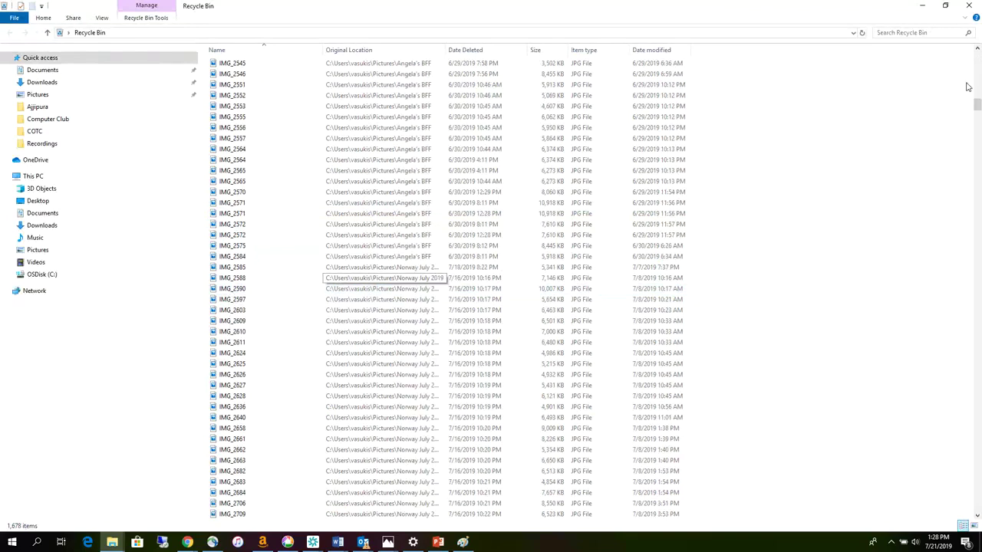
pyautogui.scroll(-20, 237, 306)
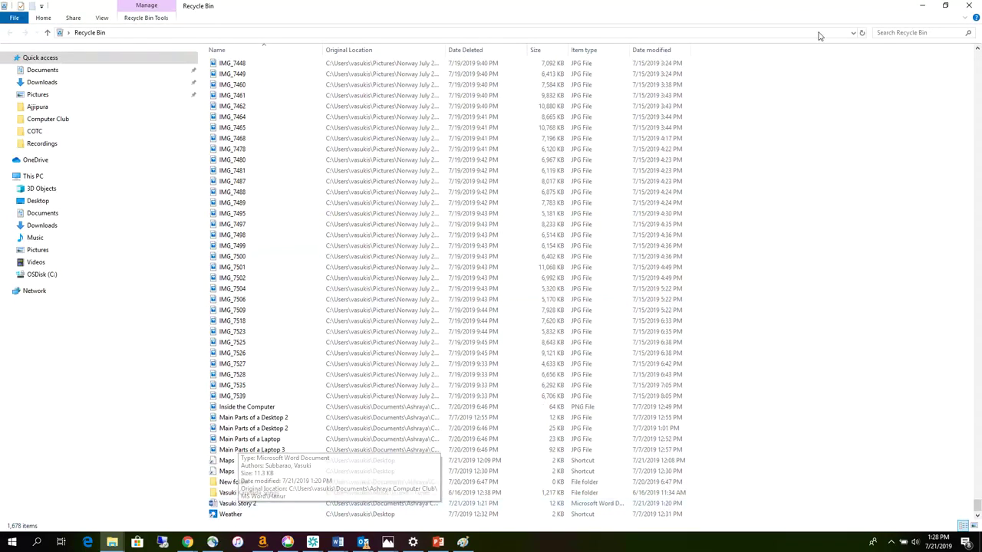
pyautogui.click(924, 7)
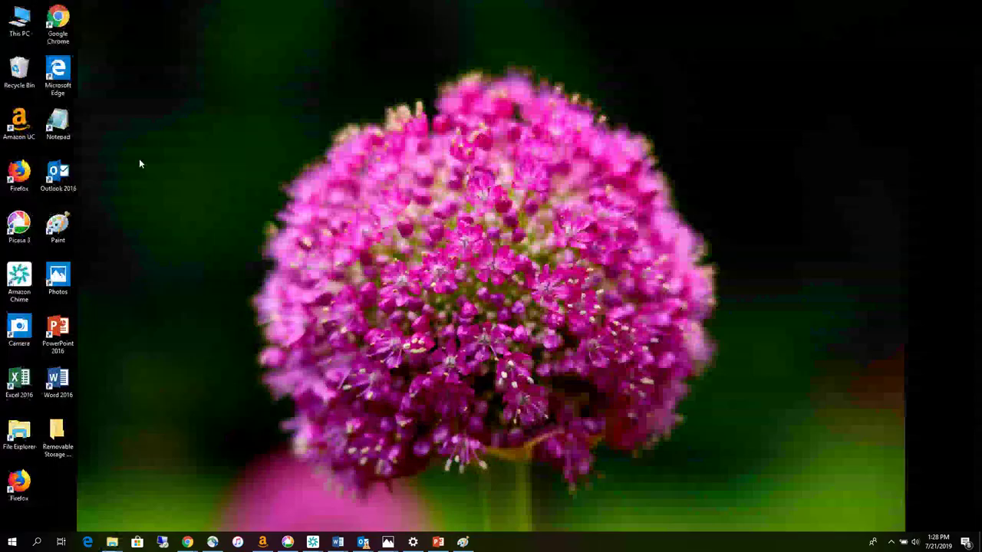
# - Empty the Recycle Bin, confirming permanent deletion of its 1,679 items
pyautogui.rightClick(24, 75)
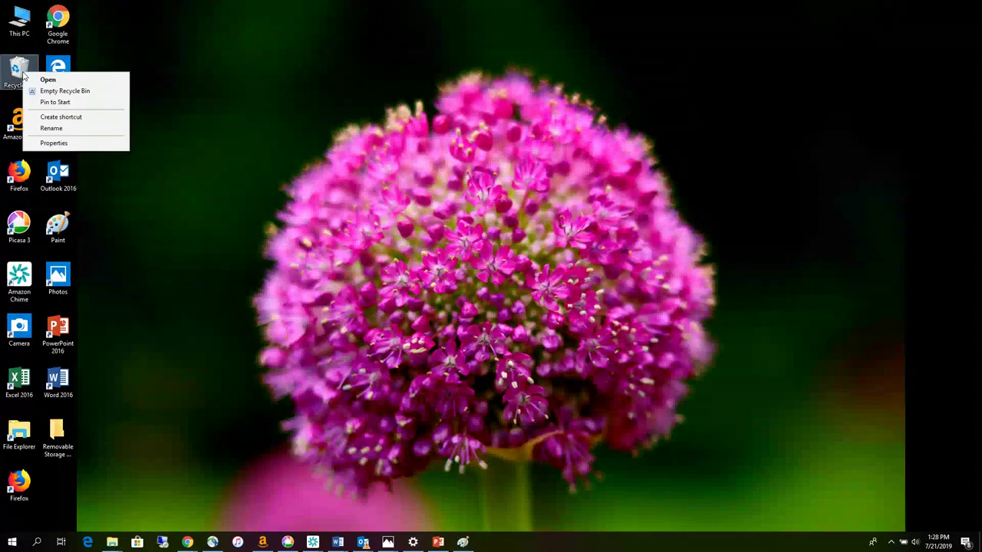
pyautogui.click(66, 92)
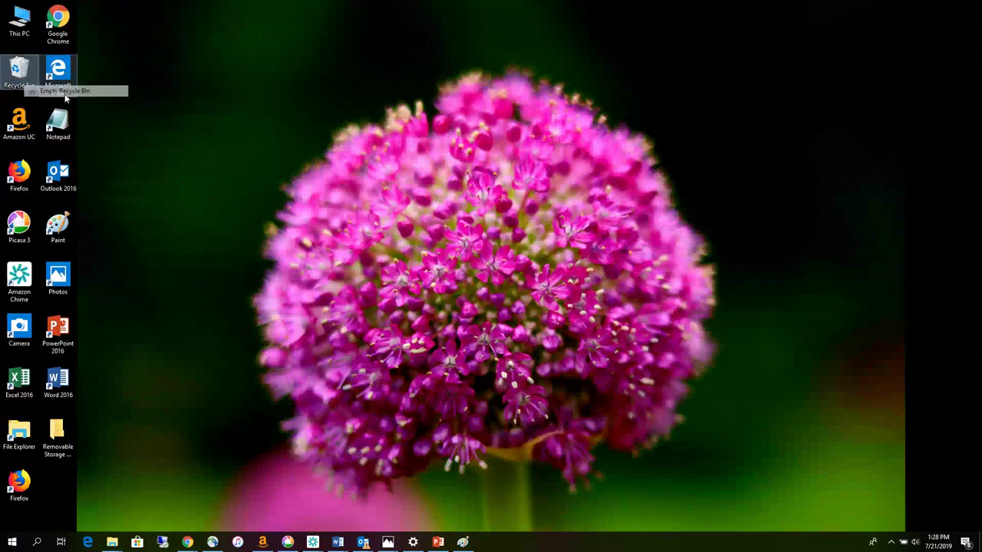
pyautogui.click(530, 281)
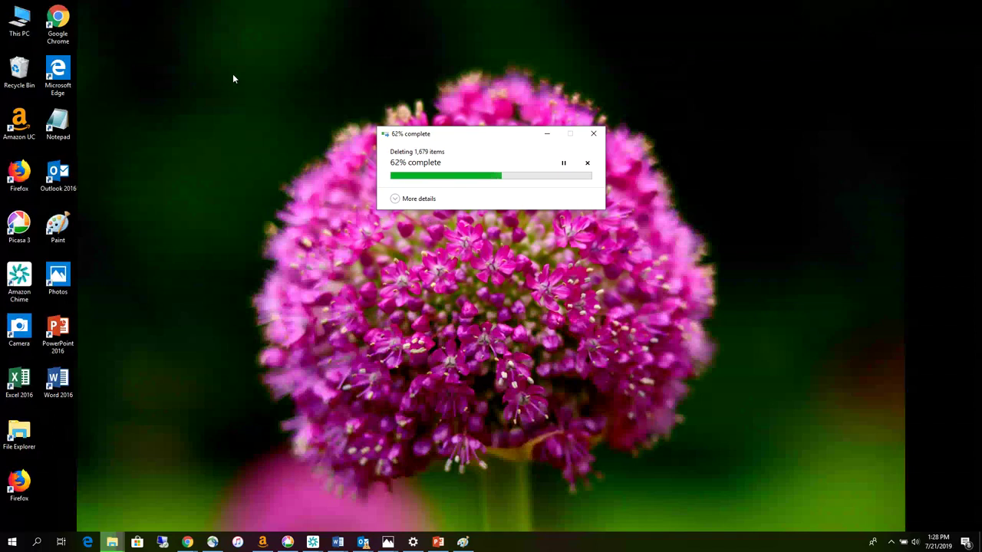
# - Open the Recycle Bin to confirm it is empty, then minimize it
pyautogui.rightClick(27, 73)
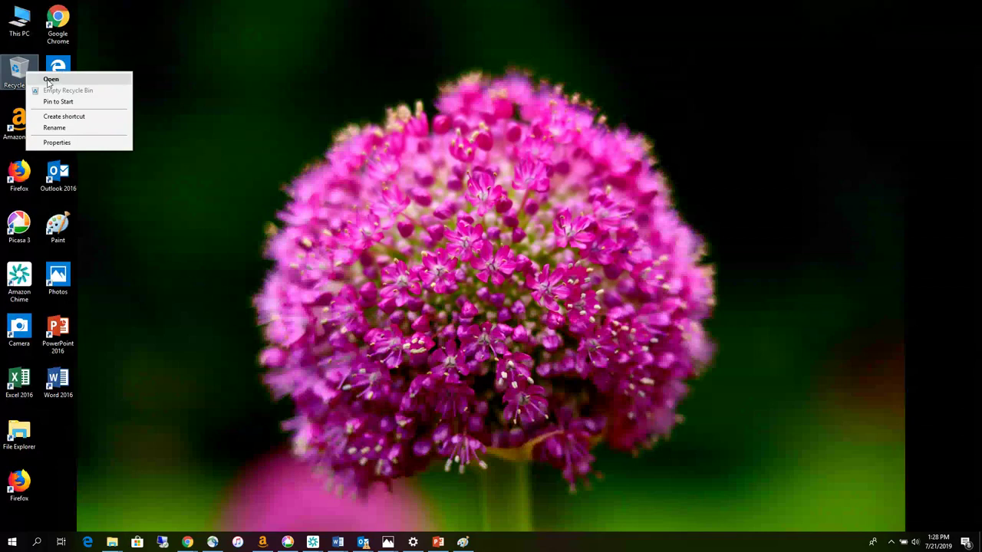
pyautogui.click(49, 80)
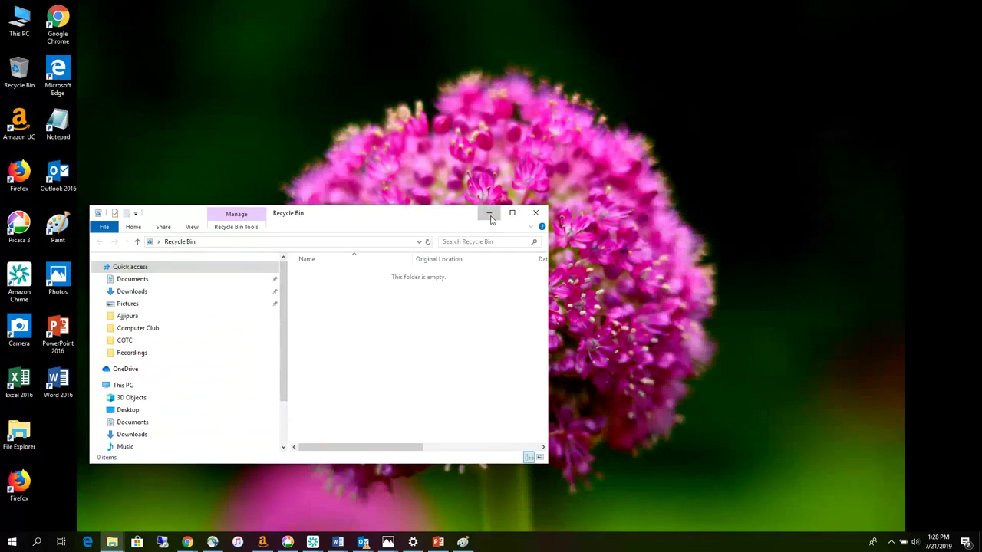
pyautogui.click(489, 212)
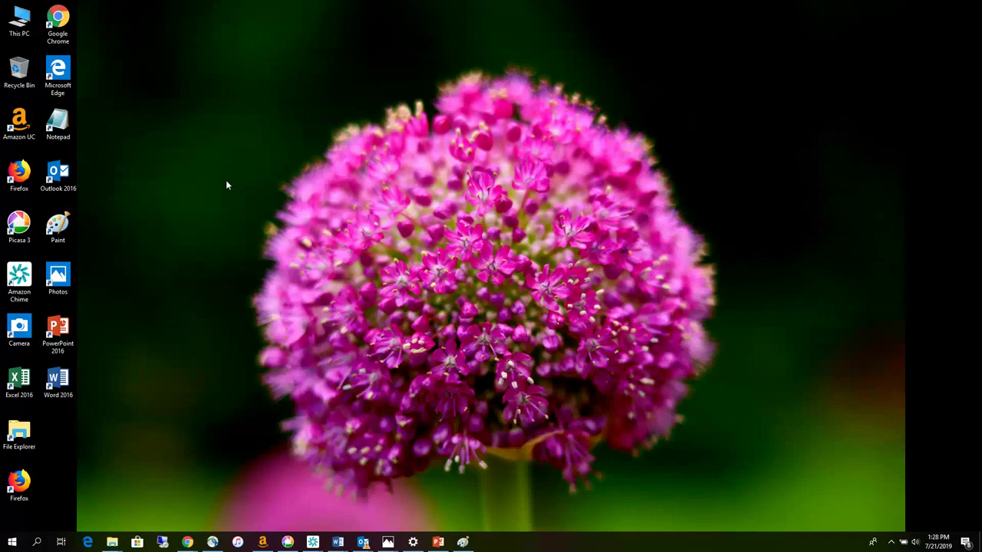